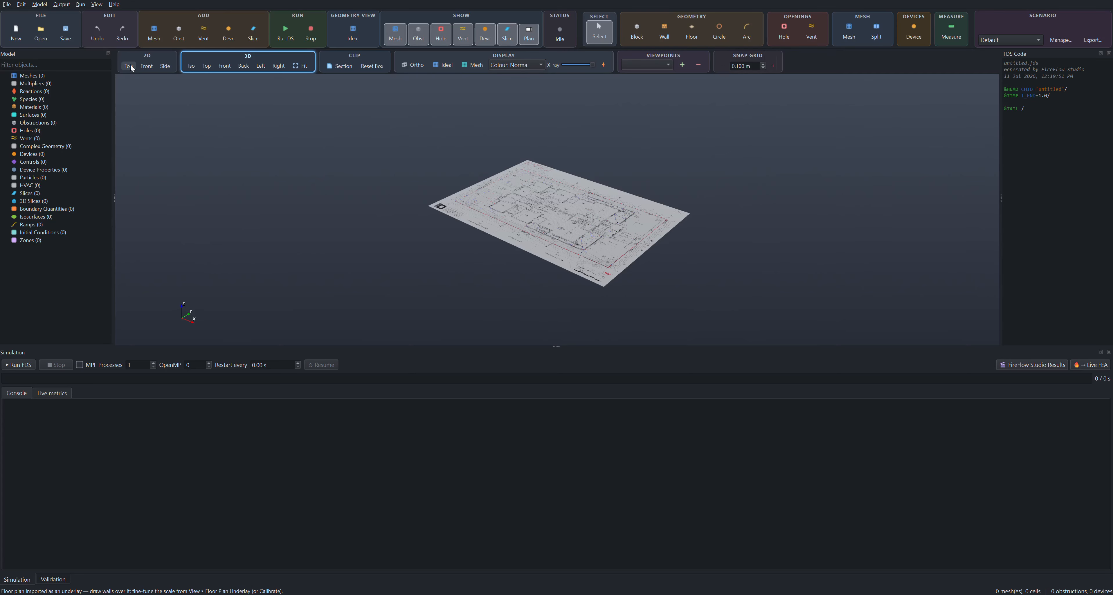
In the 2D top view, start a floor outline at the hallway's Bedroom 3 corner and trace the hallway's upper edge to the W.I.R.
{"action": "middle_click_drag", "start_coordinate": [608, 178], "coordinate": [571, 279]}
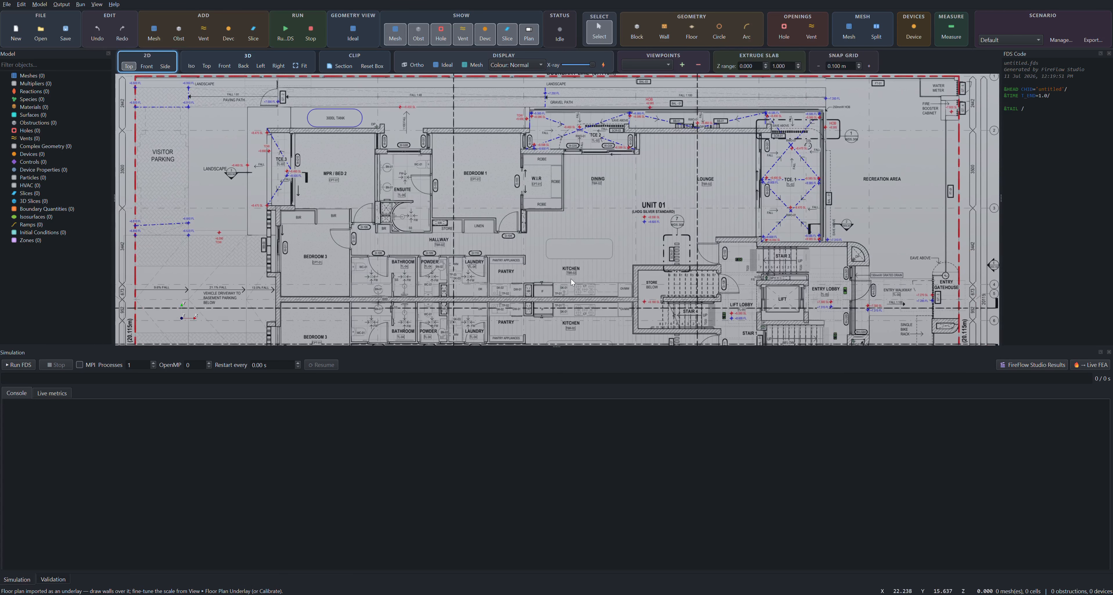
{"action": "left_click", "coordinate": [694, 34]}
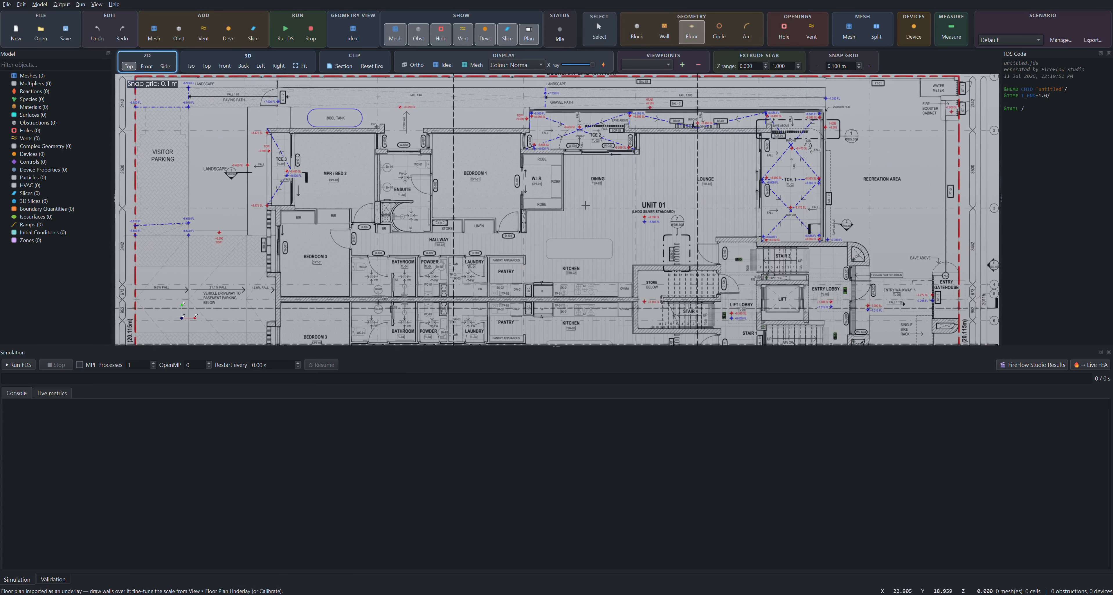
{"action": "scroll", "coordinate": [281, 294], "scroll_direction": "up", "scroll_amount": 2}
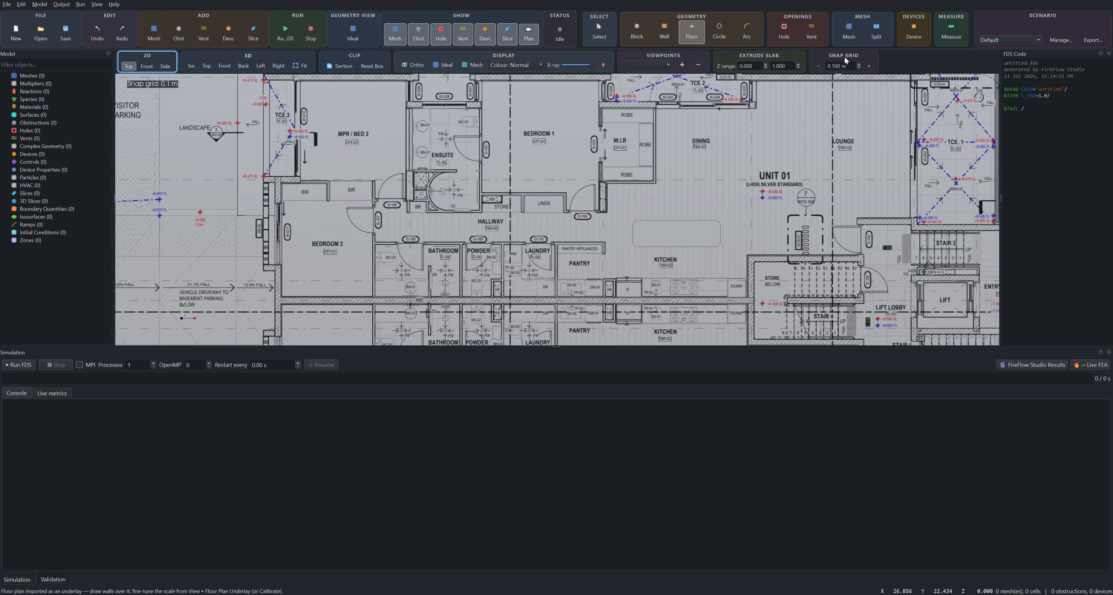
{"action": "middle_click_drag", "start_coordinate": [384, 252], "coordinate": [349, 266]}
{"action": "scroll", "coordinate": [346, 258], "scroll_direction": "up", "scroll_amount": 3}
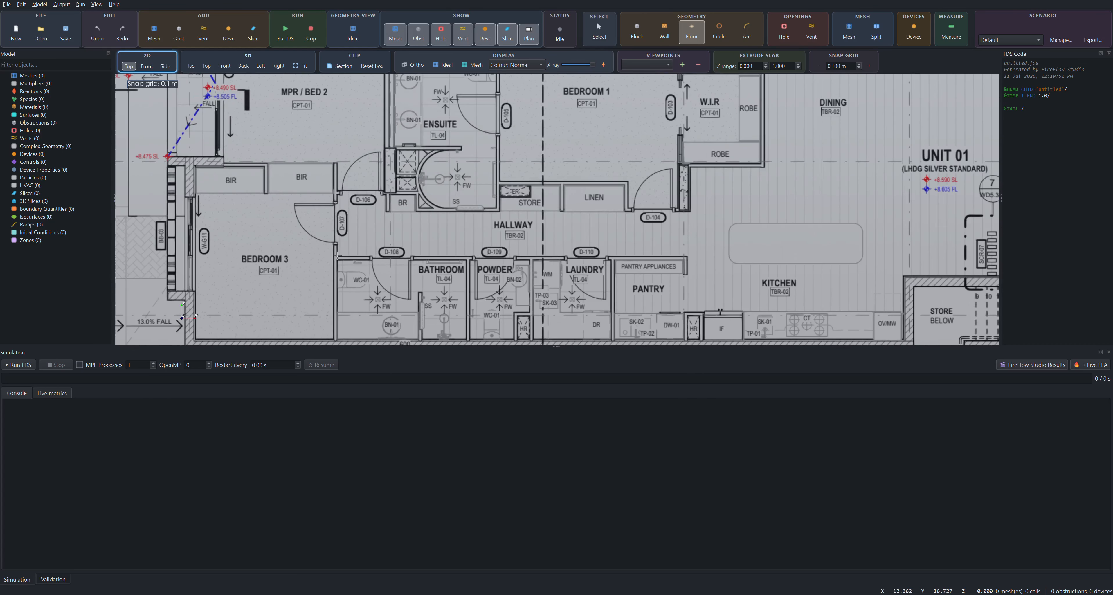
{"action": "left_click", "coordinate": [337, 254]}
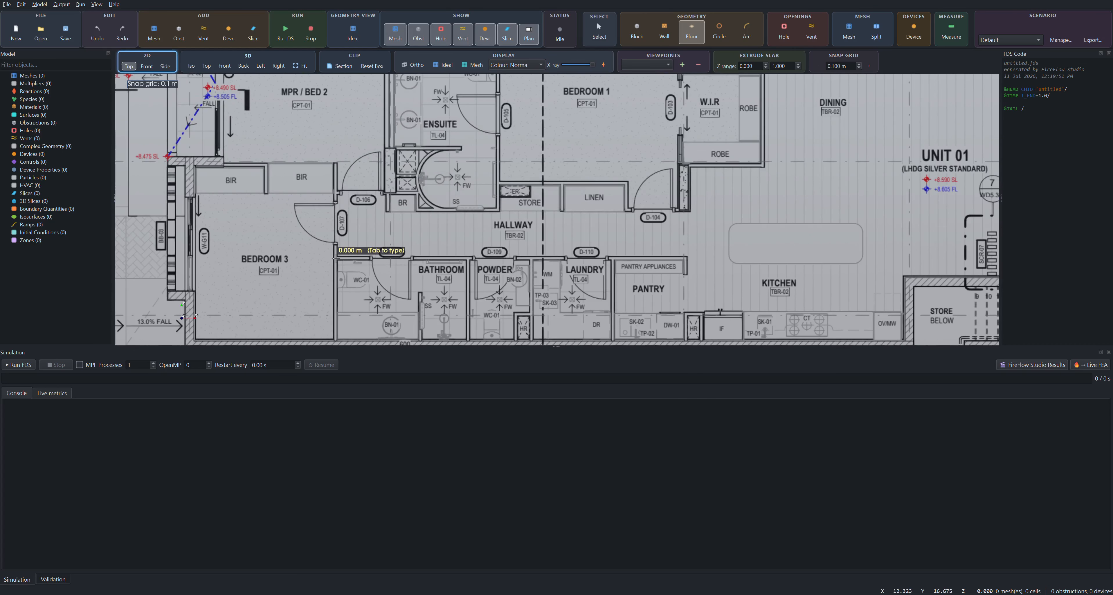
{"action": "left_click", "coordinate": [337, 193]}
{"action": "left_click", "coordinate": [389, 193]}
{"action": "left_click", "coordinate": [388, 211]}
{"action": "left_click", "coordinate": [690, 212]}
{"action": "scroll", "coordinate": [557, 219], "scroll_direction": "down", "scroll_amount": 2}
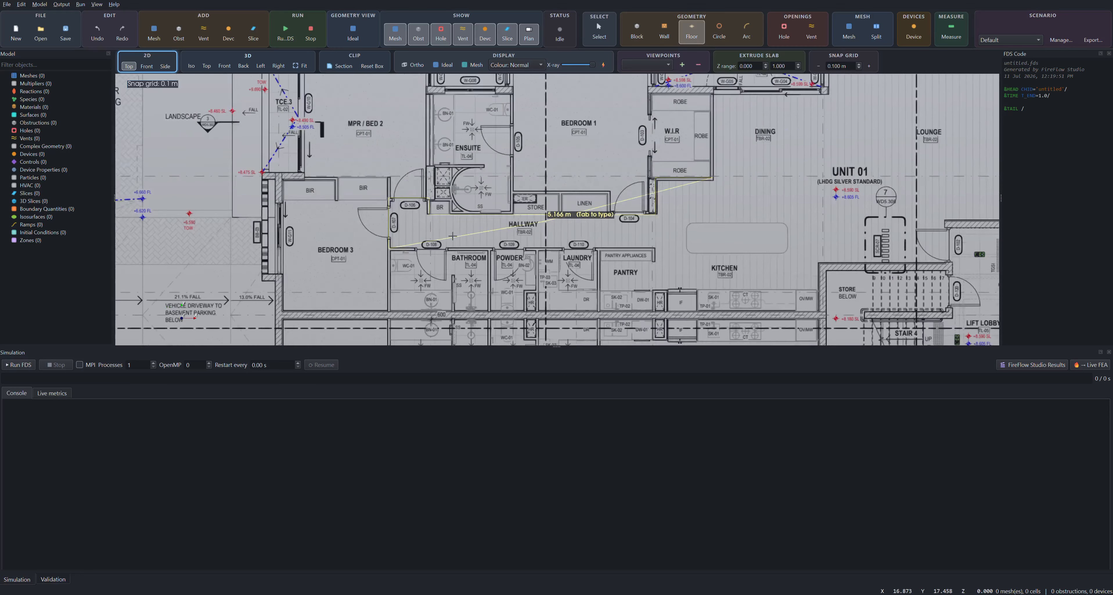
Continue the floor outline around the dining, lounge, stair and kitchen areas and back along the bathroom wall to the Bedroom 3 corner.
{"action": "middle_click_drag", "start_coordinate": [556, 220], "coordinate": [503, 257]}
{"action": "left_click", "coordinate": [603, 214]}
{"action": "left_click", "coordinate": [659, 214]}
{"action": "left_click", "coordinate": [954, 258]}
{"action": "left_click", "coordinate": [892, 258]}
{"action": "left_click", "coordinate": [764, 299]}
{"action": "scroll", "coordinate": [756, 260], "scroll_direction": "down", "scroll_amount": 3}
{"action": "left_click", "coordinate": [622, 317]}
{"action": "scroll", "coordinate": [479, 274], "scroll_direction": "up", "scroll_amount": 12}
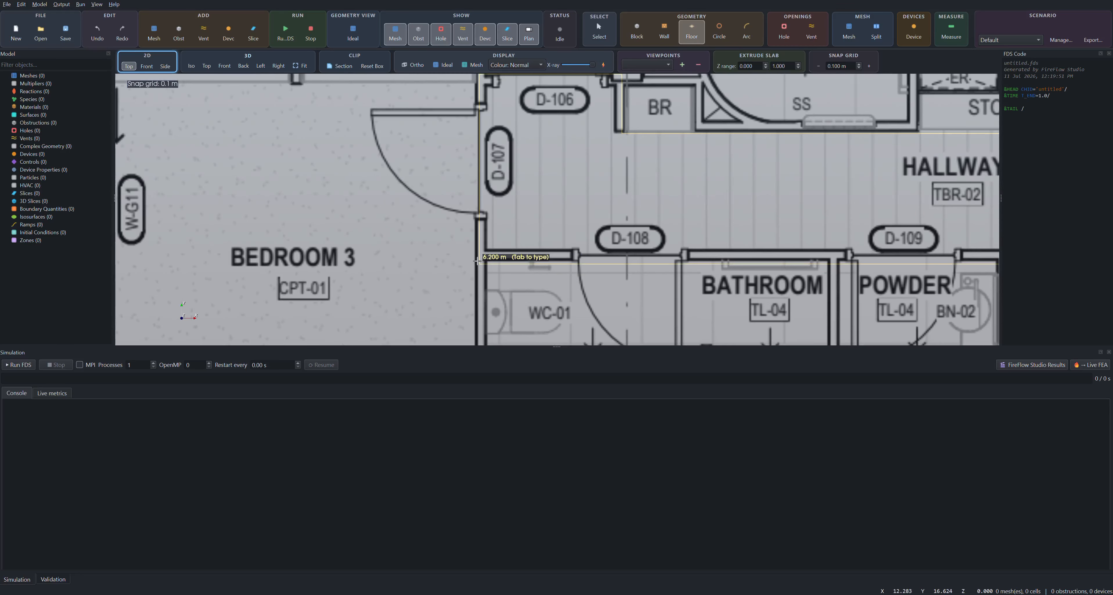
{"action": "left_click", "coordinate": [482, 249]}
Finish the floor slab with a thickness of 0.100 m, a bottom elevation of 0.000 and the INERT surface.
{"action": "double_click", "coordinate": [564, 275]}
{"action": "type", "text": "0.100"}
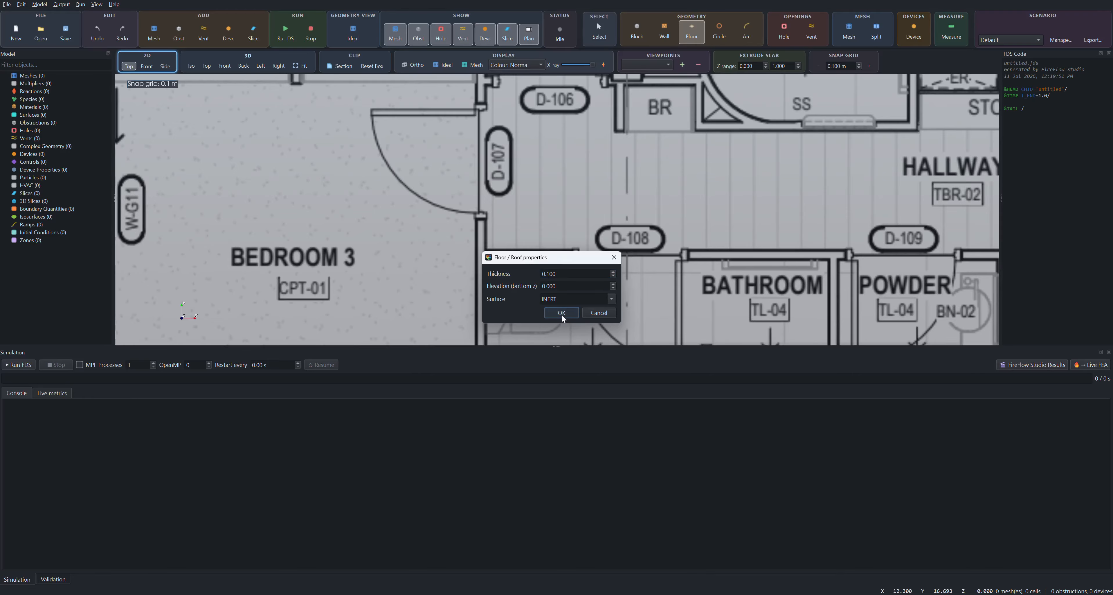
{"action": "left_click", "coordinate": [562, 314]}
{"action": "scroll", "coordinate": [384, 261], "scroll_direction": "down", "scroll_amount": 10}
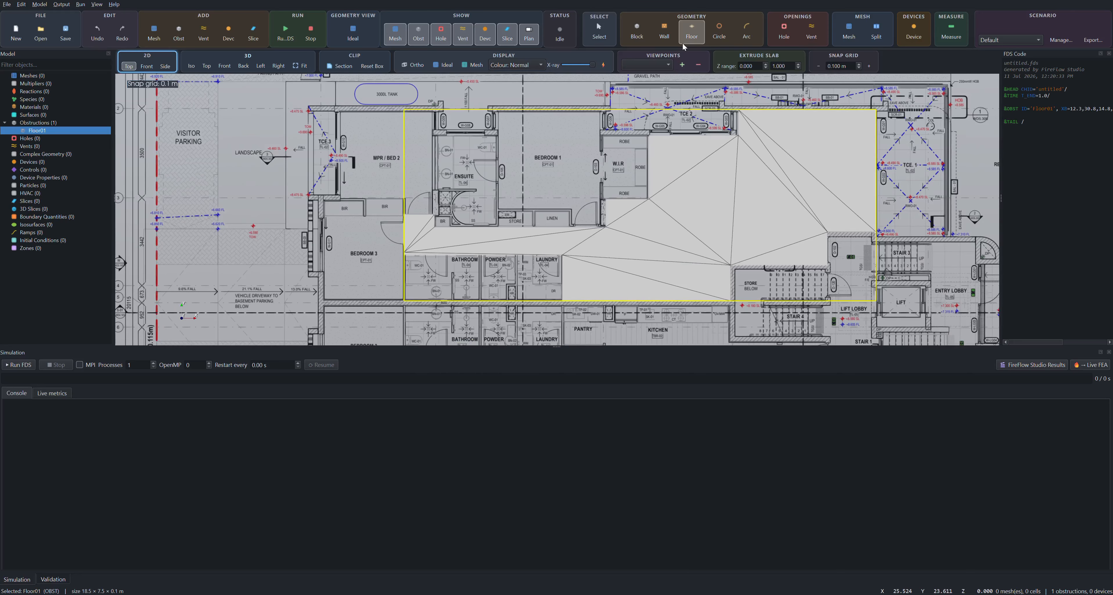
Start a wall outline on the hallway's upper edge beside Bedroom 3 and trace it past the linen cupboard and around the W.I.R.
{"action": "left_click", "coordinate": [663, 40]}
{"action": "scroll", "coordinate": [472, 233], "scroll_direction": "up", "scroll_amount": 2}
{"action": "left_click", "coordinate": [382, 209]}
{"action": "left_click", "coordinate": [422, 209]}
{"action": "left_click", "coordinate": [423, 226]}
{"action": "left_click", "coordinate": [648, 226]}
{"action": "left_click", "coordinate": [649, 188]}
{"action": "left_click", "coordinate": [706, 188]}
{"action": "left_click", "coordinate": [706, 105]}
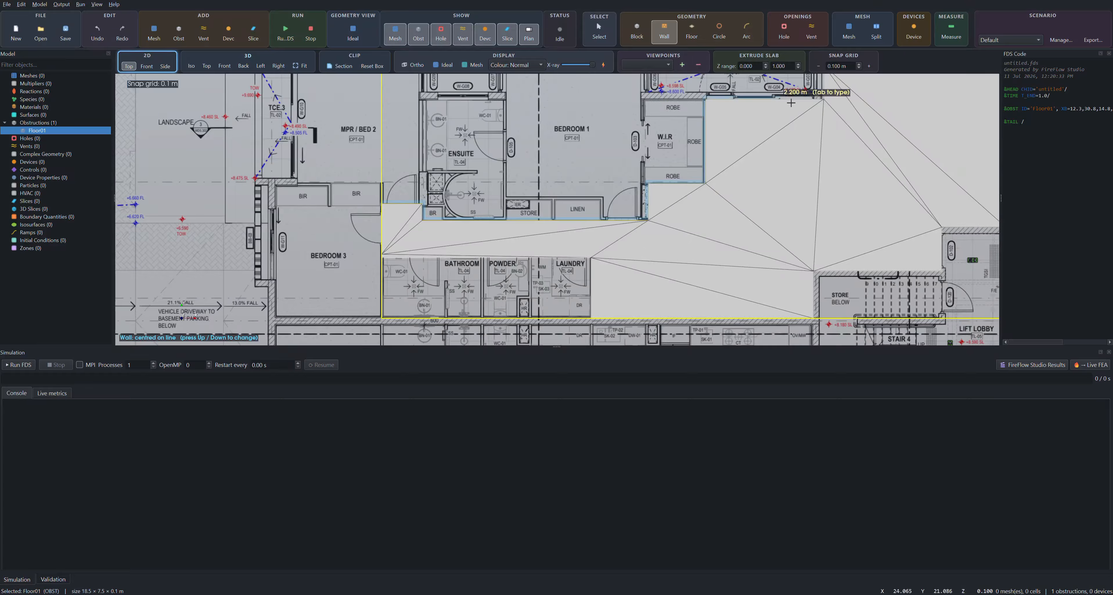
Continue the wall outline around the lounge, stair store, kitchen and laundry, then along the bathroom front to Bedroom 3.
{"action": "left_click", "coordinate": [781, 319]}
{"action": "left_click", "coordinate": [670, 319]}
{"action": "middle_click_drag", "start_coordinate": [670, 320], "coordinate": [687, 265]}
{"action": "left_click", "coordinate": [687, 313]}
{"action": "left_click", "coordinate": [465, 313]}
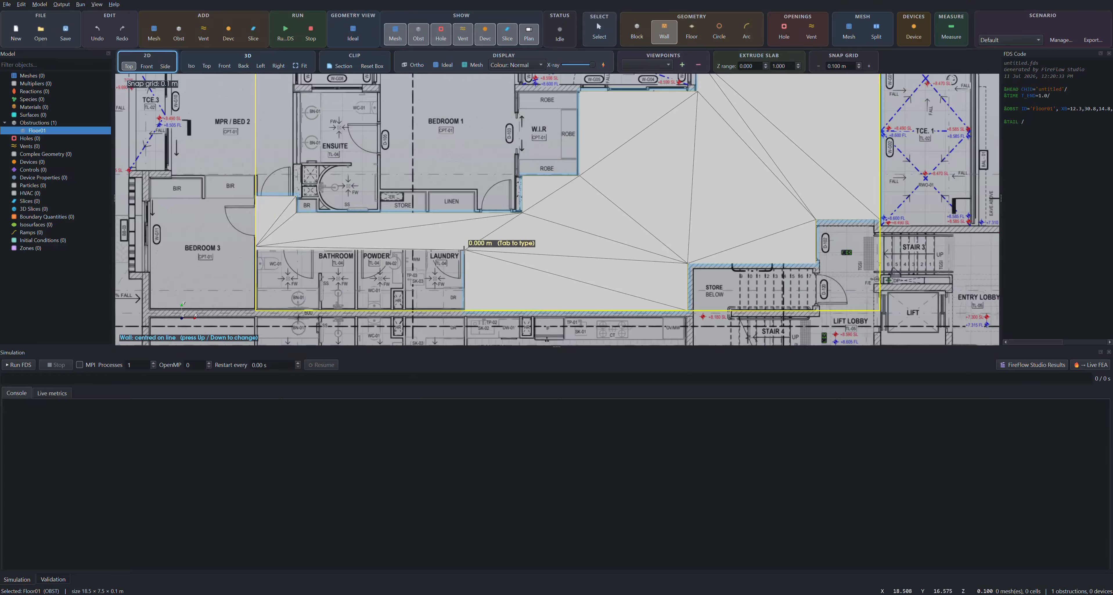
{"action": "left_click", "coordinate": [464, 250]}
{"action": "scroll", "coordinate": [464, 251], "scroll_direction": "up", "scroll_amount": 3}
{"action": "left_click", "coordinate": [160, 240]}
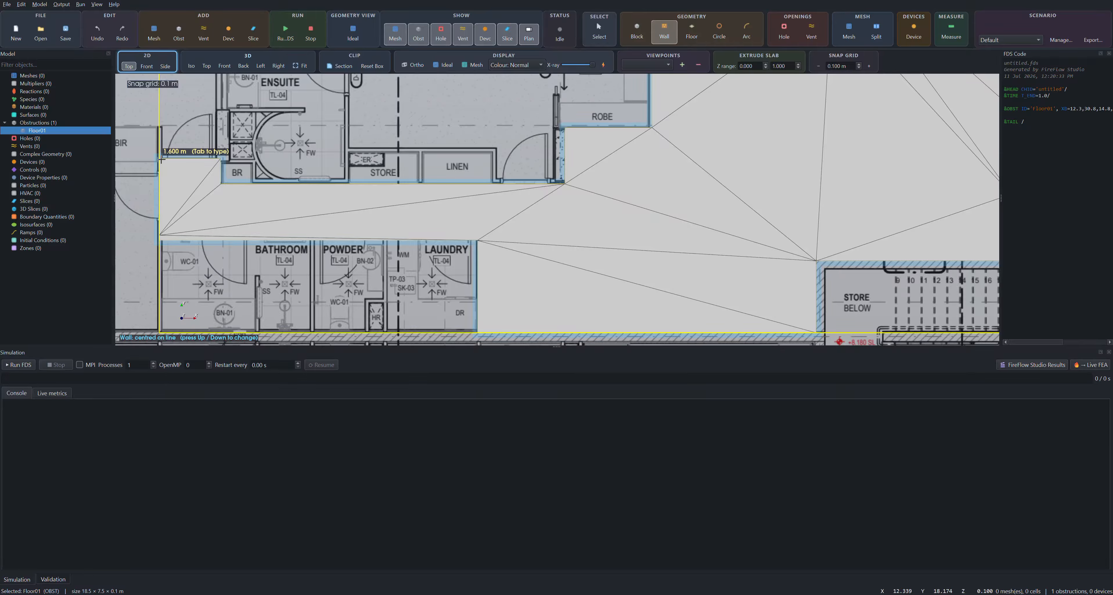
Cycle through the wall alignment options and set the walls inside the traced line.
{"action": "key", "text": "Up"}
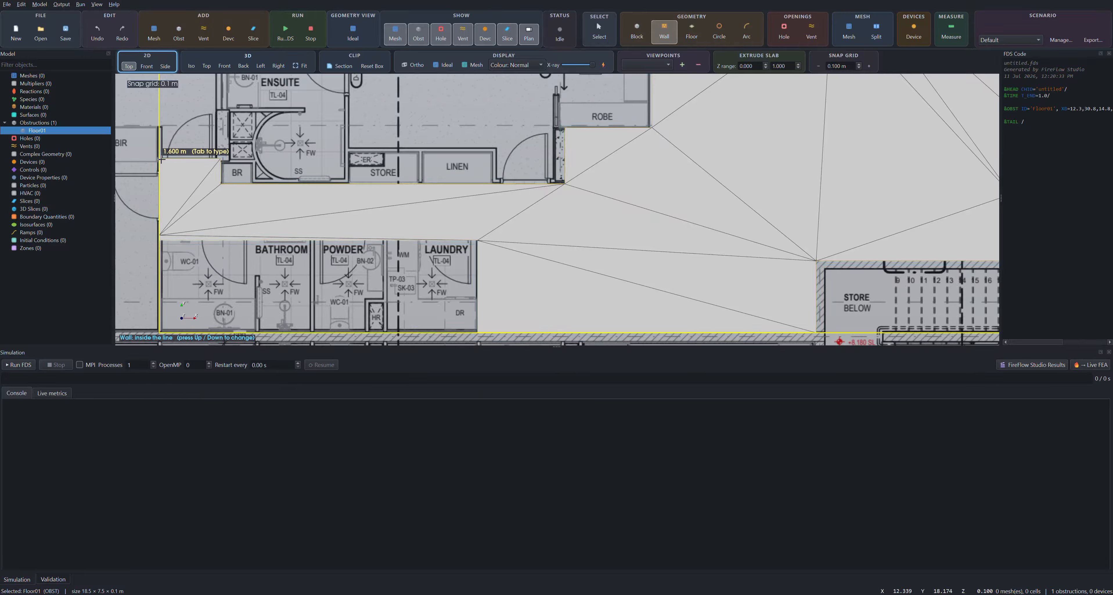
{"action": "key", "text": "Down"}
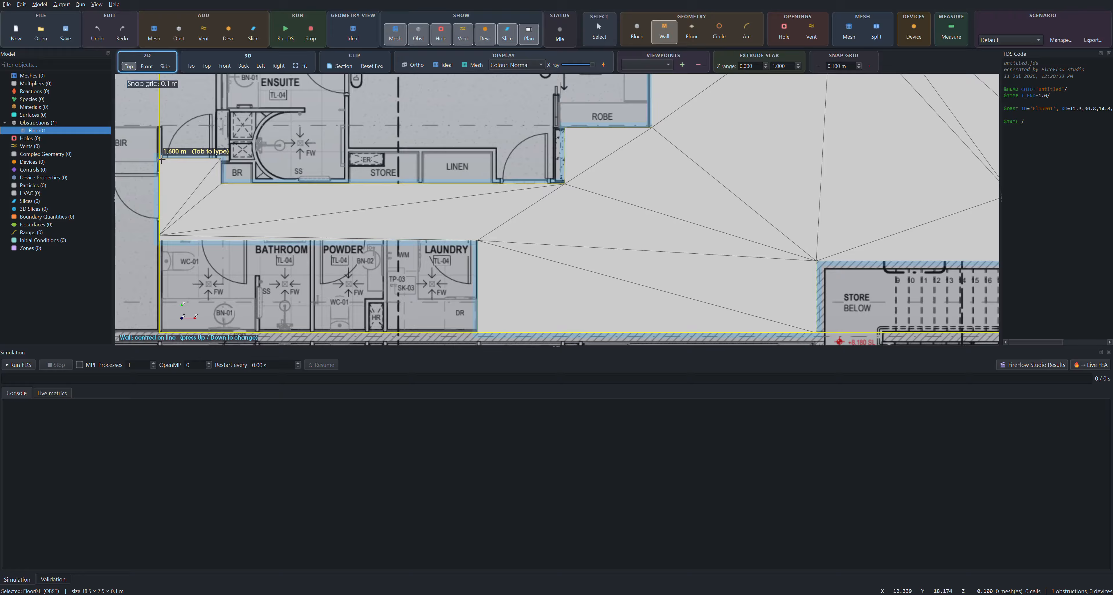
{"action": "key", "text": "Down"}
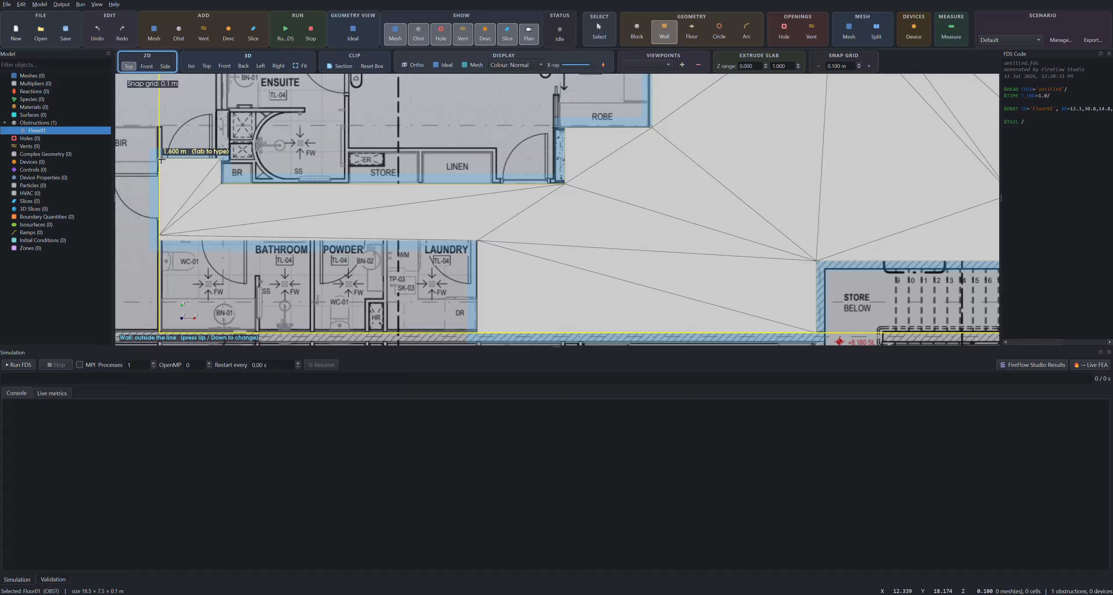
{"action": "key", "text": "Down"}
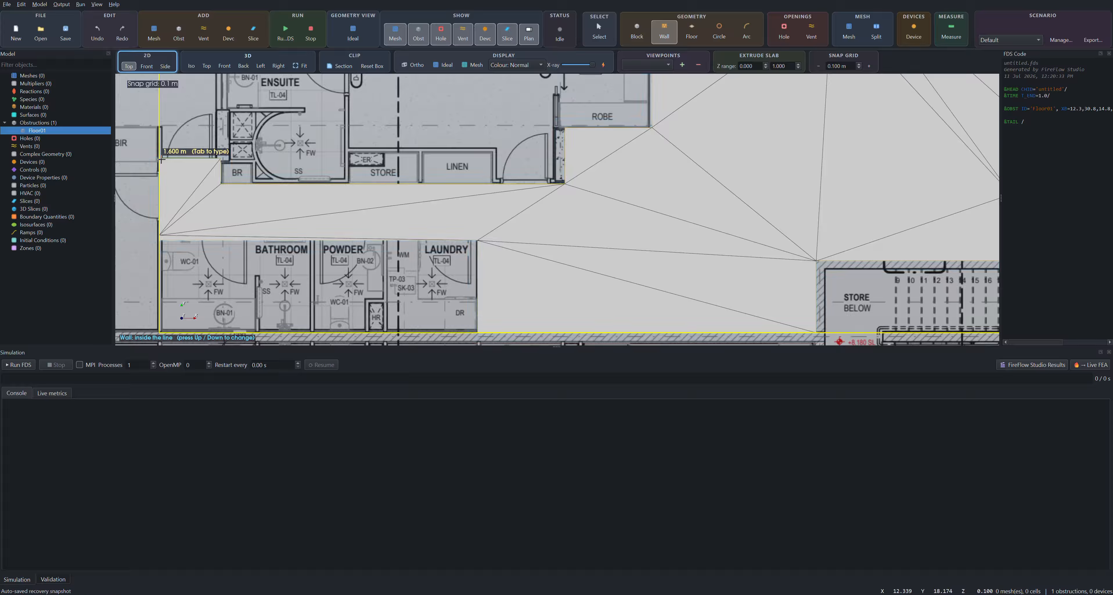
Close the wall outline at its starting corner and create the walls 2.7 m high and 0.100 m thick.
{"action": "left_click", "coordinate": [159, 160]}
{"action": "right_click", "coordinate": [160, 160]}
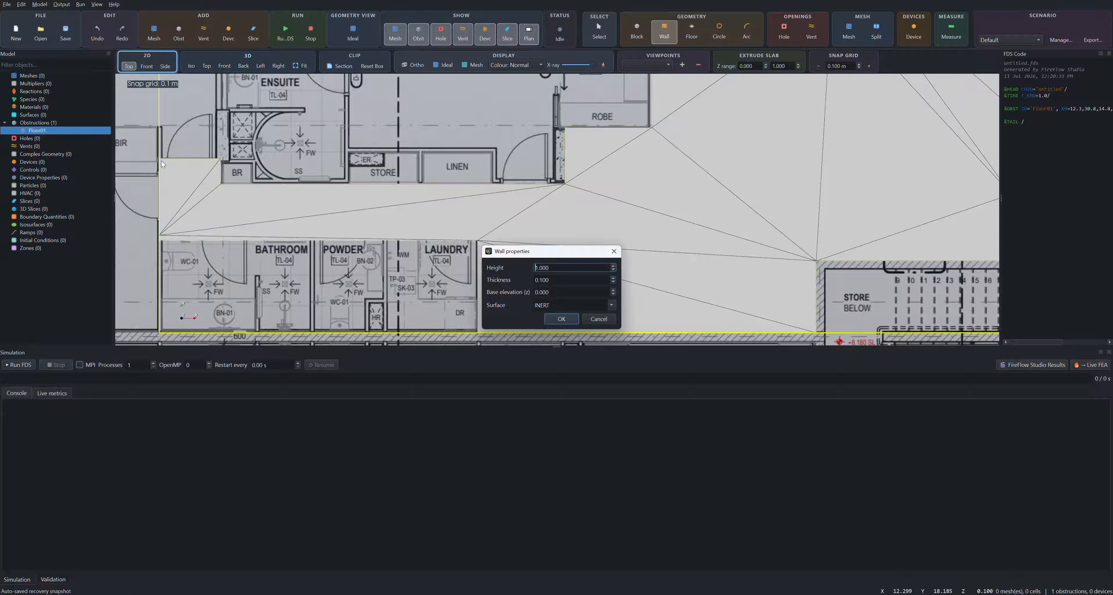
{"action": "key", "text": "ctrl+a"}
{"action": "type", "text": "2.7"}
{"action": "left_click", "coordinate": [562, 280]}
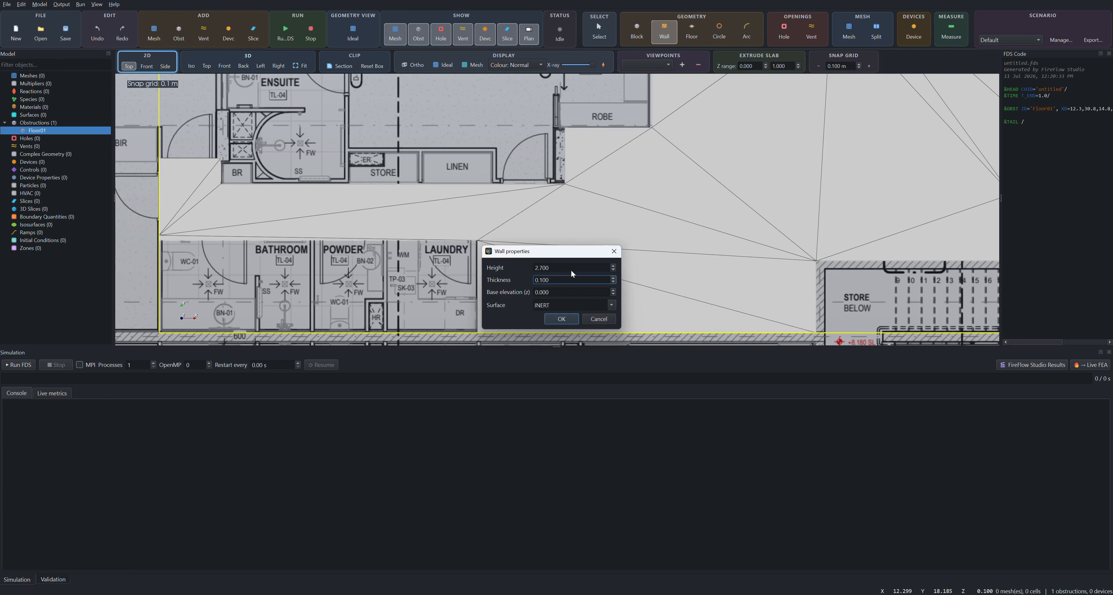
{"action": "left_click", "coordinate": [569, 320]}
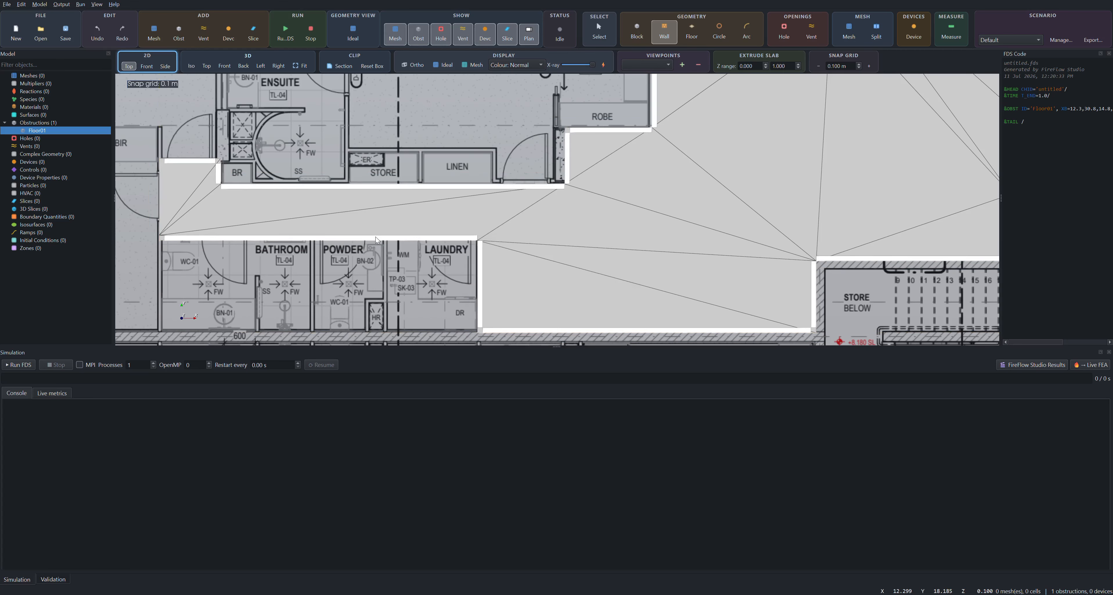
Show the model in the isometric 3D view and hide the floor plan underlay.
{"action": "left_click", "coordinate": [192, 66]}
{"action": "scroll", "coordinate": [557, 249], "scroll_direction": "up", "scroll_amount": 4}
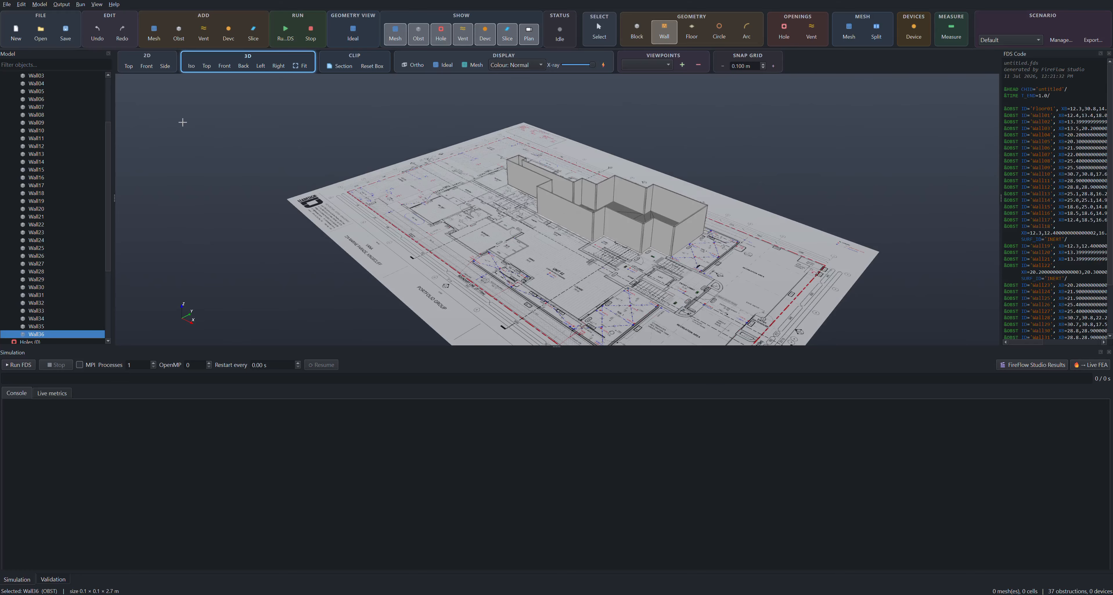
{"action": "left_click", "coordinate": [529, 34]}
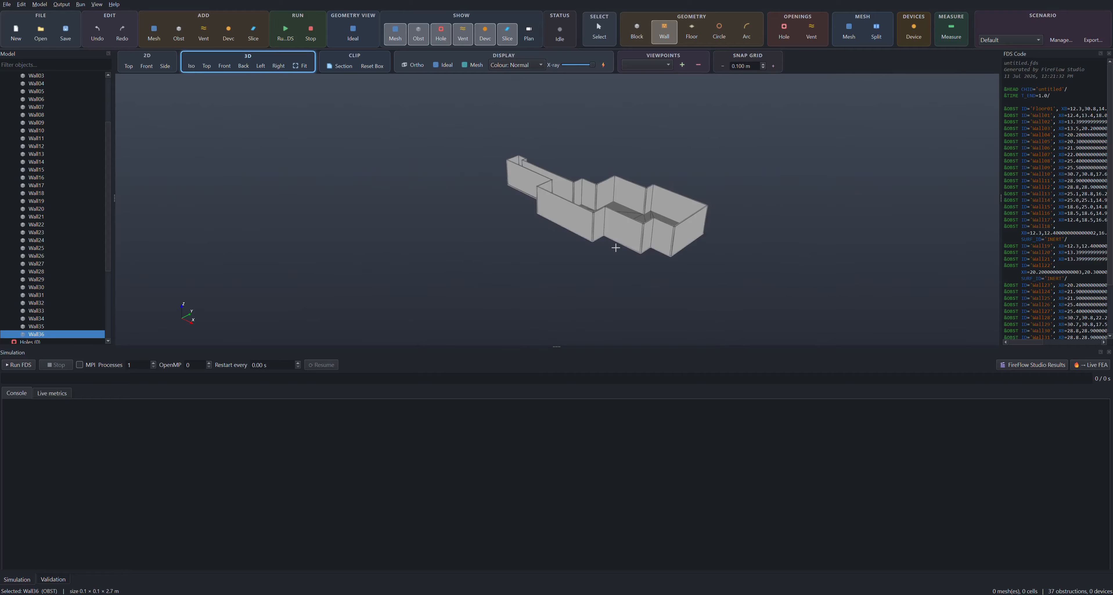
{"action": "scroll", "coordinate": [633, 199], "scroll_direction": "up", "scroll_amount": 3}
{"action": "middle_click_drag", "start_coordinate": [463, 254], "coordinate": [507, 271]}
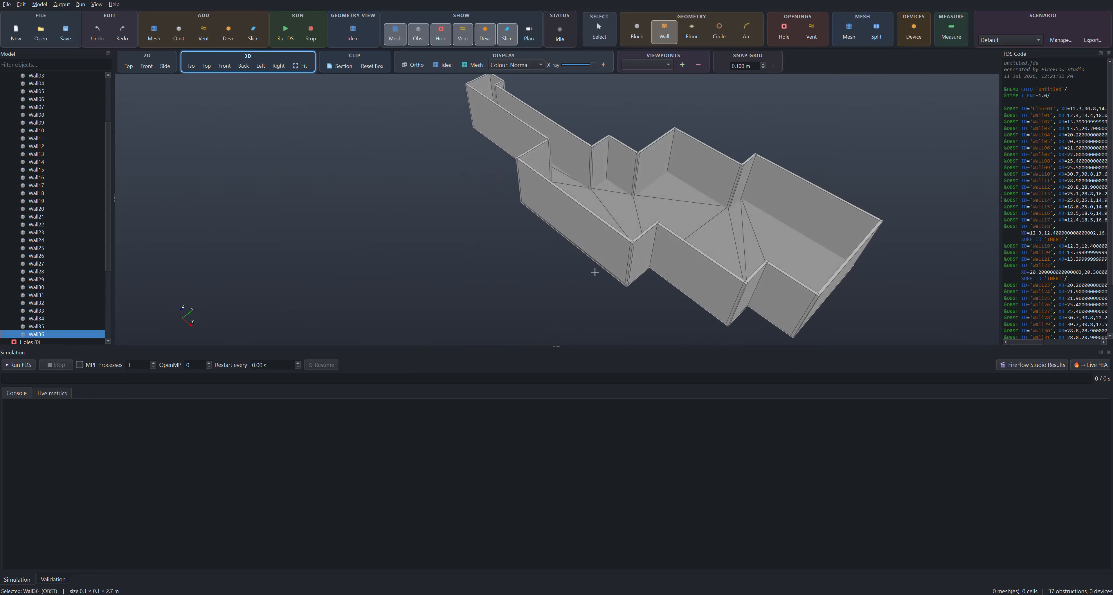
Make one copy of the floor slab offset 2.7 m in Z to form the ceiling.
{"action": "left_click", "coordinate": [685, 208]}
{"action": "right_click", "coordinate": [685, 208]}
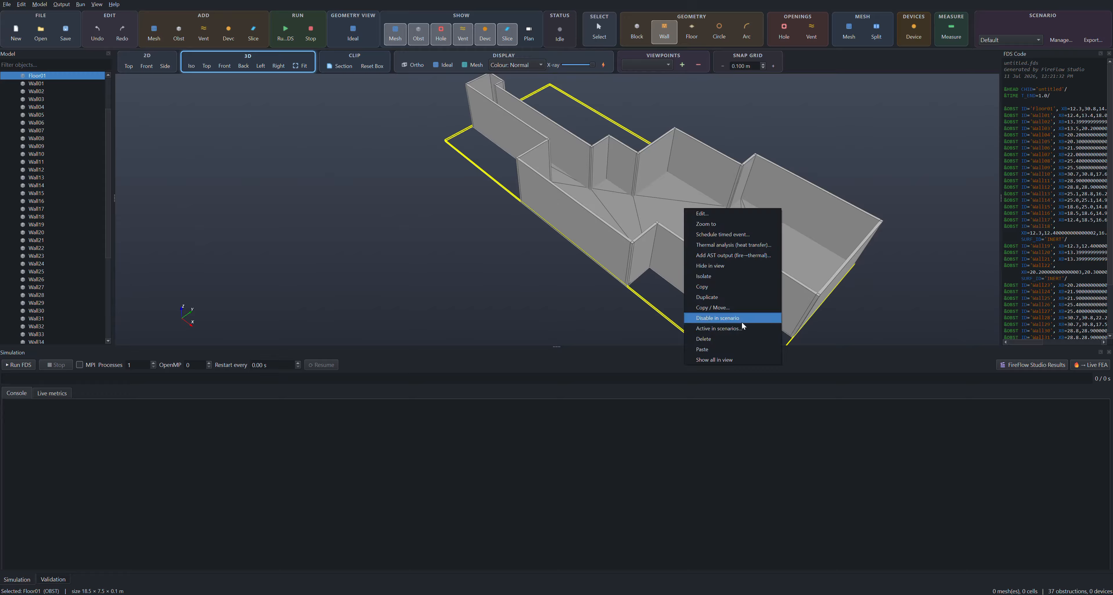
{"action": "left_click", "coordinate": [724, 309]}
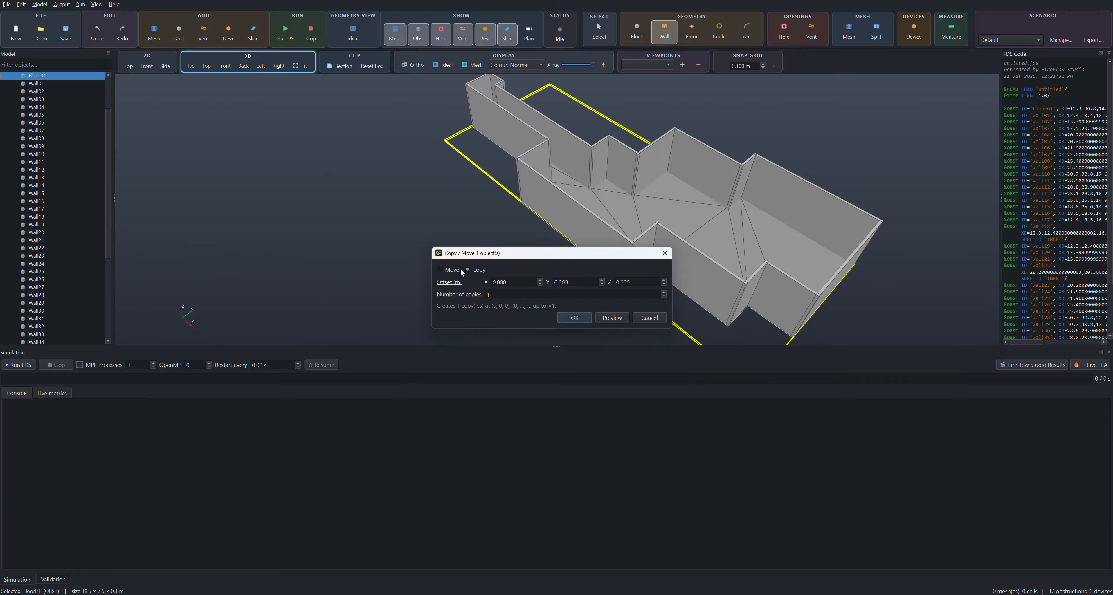
{"action": "triple_click", "coordinate": [640, 282]}
{"action": "type", "text": "2.7"}
{"action": "left_click", "coordinate": [611, 319]}
{"action": "left_click", "coordinate": [575, 318]}
{"action": "mouse_move", "coordinate": [616, 329]}
{"action": "middle_mouse_down"}
{"action": "mouse_move", "coordinate": [586, 232]}
{"action": "mouse_move", "coordinate": [619, 315]}
{"action": "middle_mouse_up"}
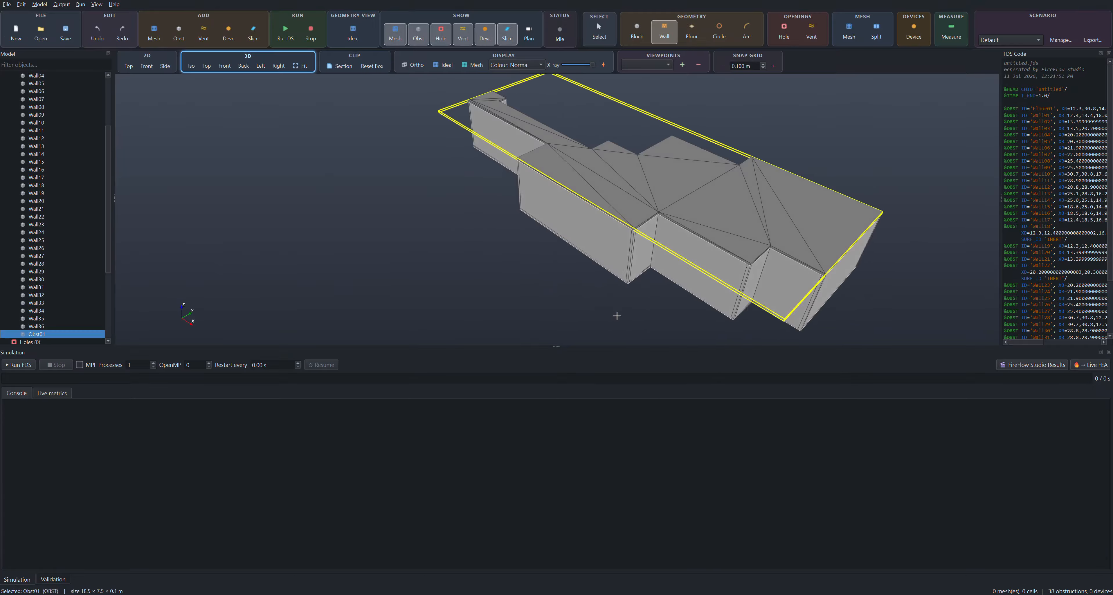
Enlarge the 3D viewport by shrinking the simulation area below it.
{"action": "middle_click_drag", "start_coordinate": [894, 294], "coordinate": [838, 266]}
{"action": "left_click_drag", "start_coordinate": [559, 347], "coordinate": [573, 488]}
{"action": "middle_click_drag", "start_coordinate": [529, 426], "coordinate": [532, 446]}
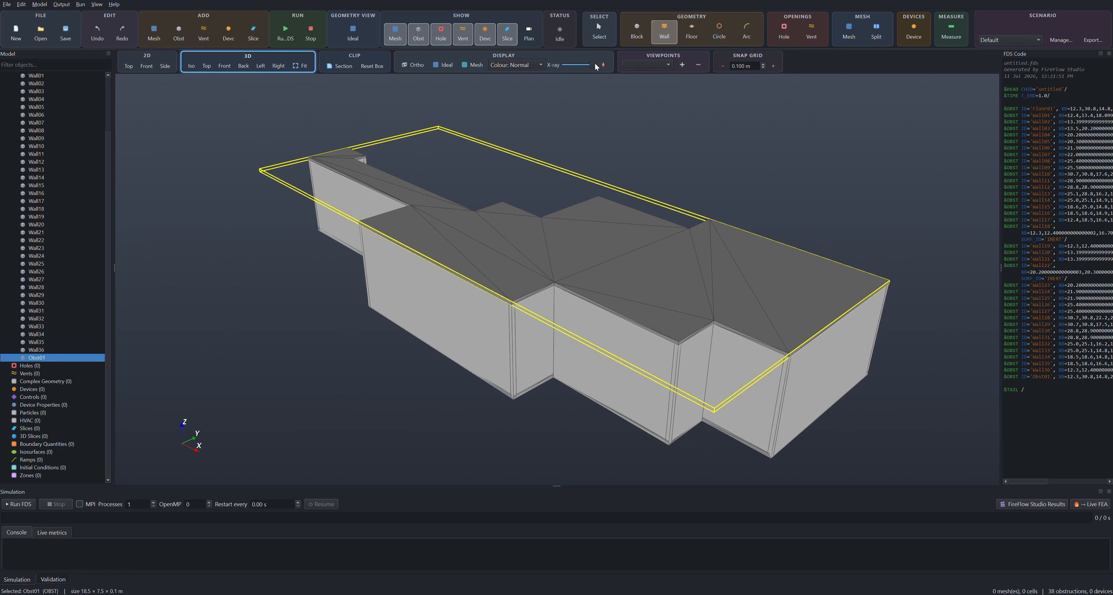
Adjust the X-ray setting to make the walls and ceiling see-through, and inspect the interior.
{"action": "left_click_drag", "start_coordinate": [592, 65], "coordinate": [573, 65]}
{"action": "middle_click_drag", "start_coordinate": [401, 316], "coordinate": [380, 342]}
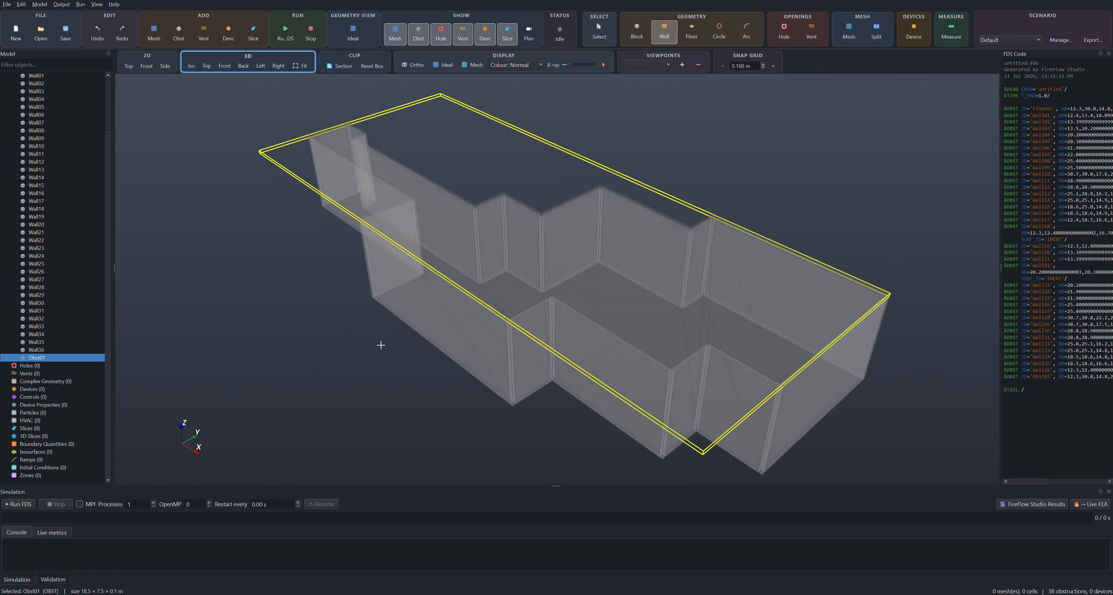
{"action": "middle_click_drag", "start_coordinate": [964, 447], "coordinate": [965, 385]}
{"action": "middle_click_drag", "start_coordinate": [493, 380], "coordinate": [585, 120]}
{"action": "mouse_move", "coordinate": [570, 65]}
{"action": "left_mouse_down"}
{"action": "mouse_move", "coordinate": [581, 65]}
{"action": "mouse_move", "coordinate": [573, 69]}
{"action": "left_mouse_up"}
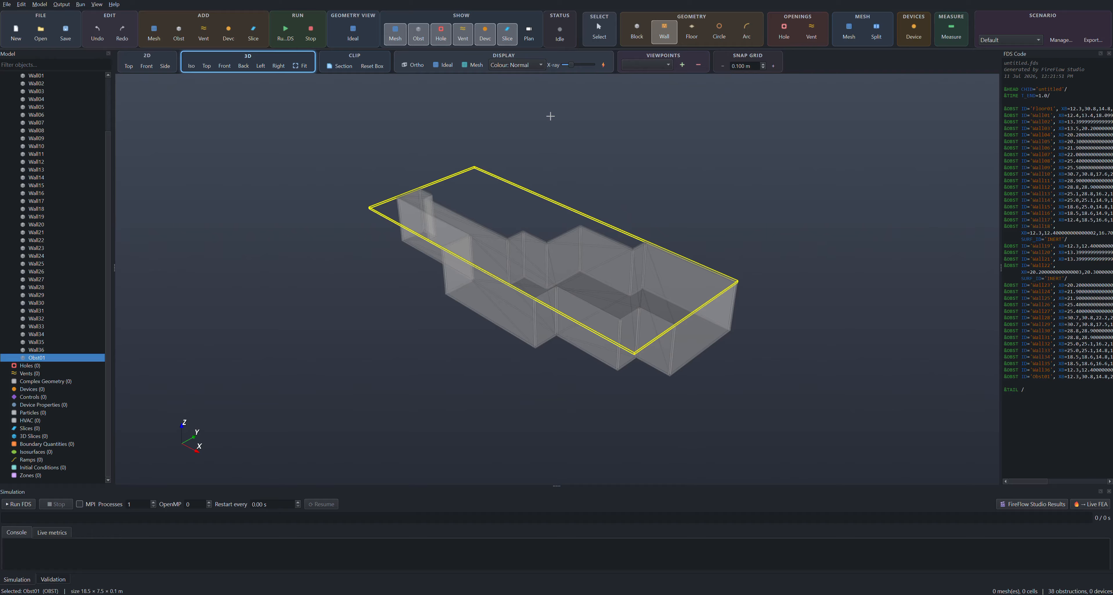
Turn on the section clip box and lower its top face below the ceiling to cut the roof slab away.
{"action": "left_click", "coordinate": [340, 66]}
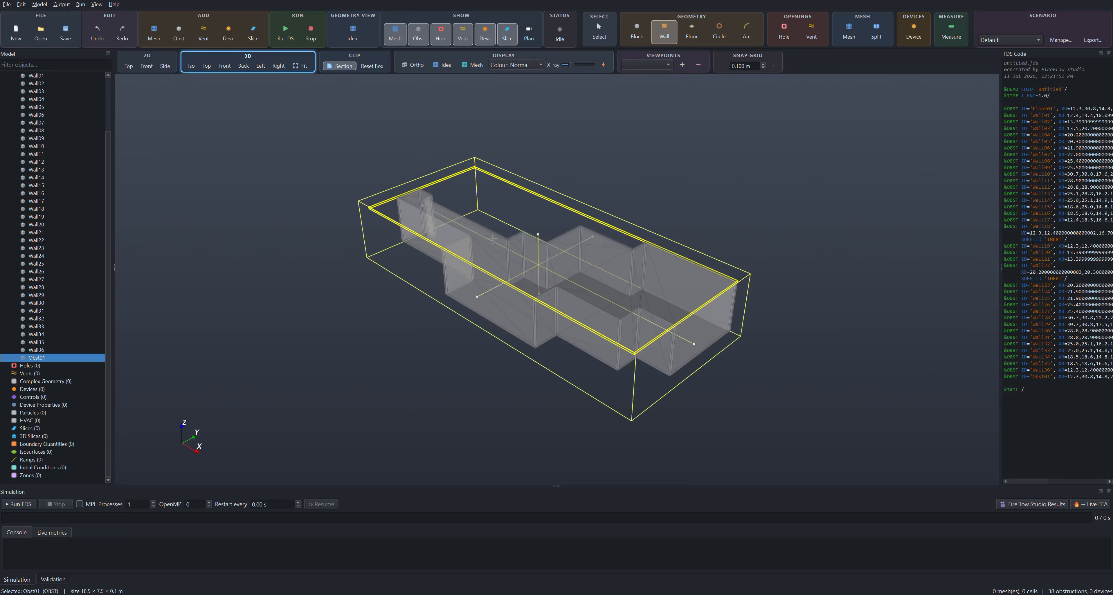
{"action": "left_click_drag", "start_coordinate": [539, 266], "coordinate": [586, 271]}
{"action": "mouse_move", "coordinate": [587, 271]}
{"action": "middle_mouse_down"}
{"action": "mouse_move", "coordinate": [593, 264]}
{"action": "mouse_move", "coordinate": [584, 273]}
{"action": "middle_mouse_up"}
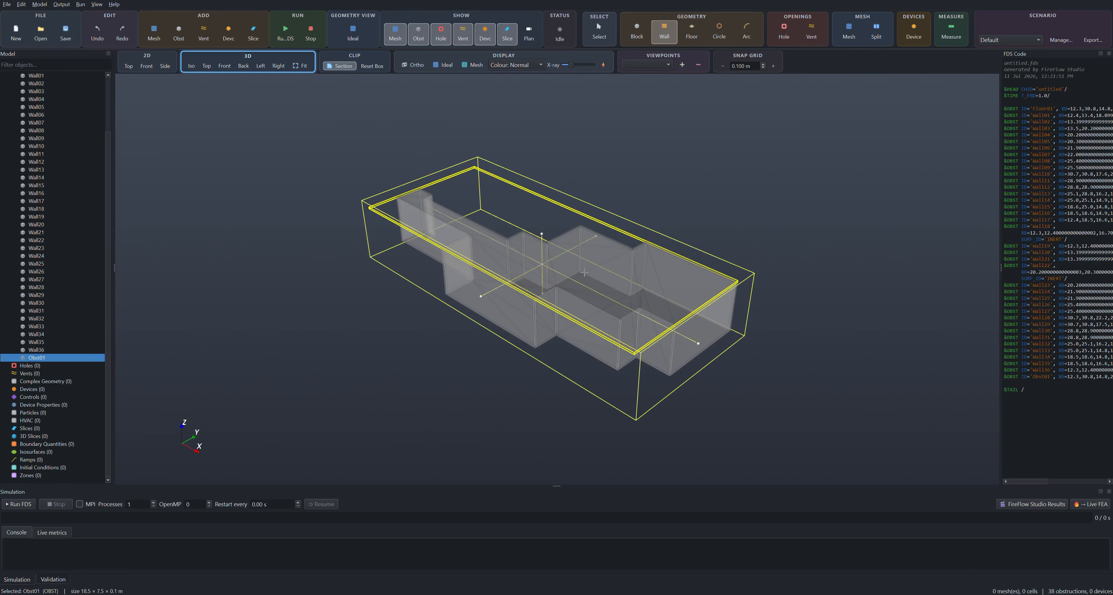
{"action": "left_click_drag", "start_coordinate": [542, 236], "coordinate": [545, 266]}
{"action": "left_click", "coordinate": [709, 186]}
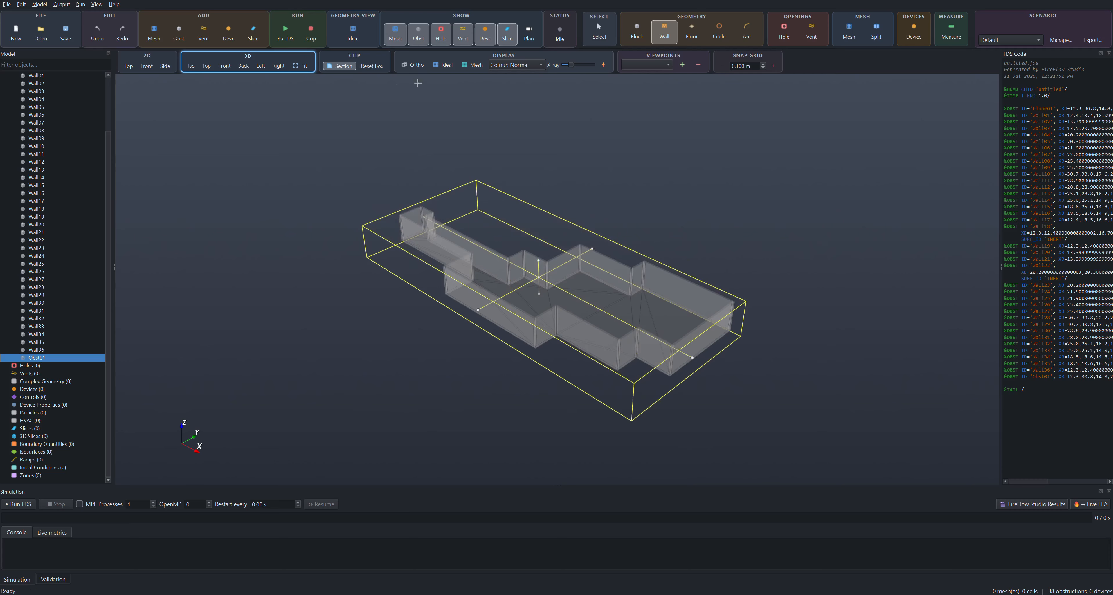
In the 2D top view, draw a block about 2.6 × 0.8 m and 1 m high near the dining area's upper wall.
{"action": "left_click", "coordinate": [128, 65]}
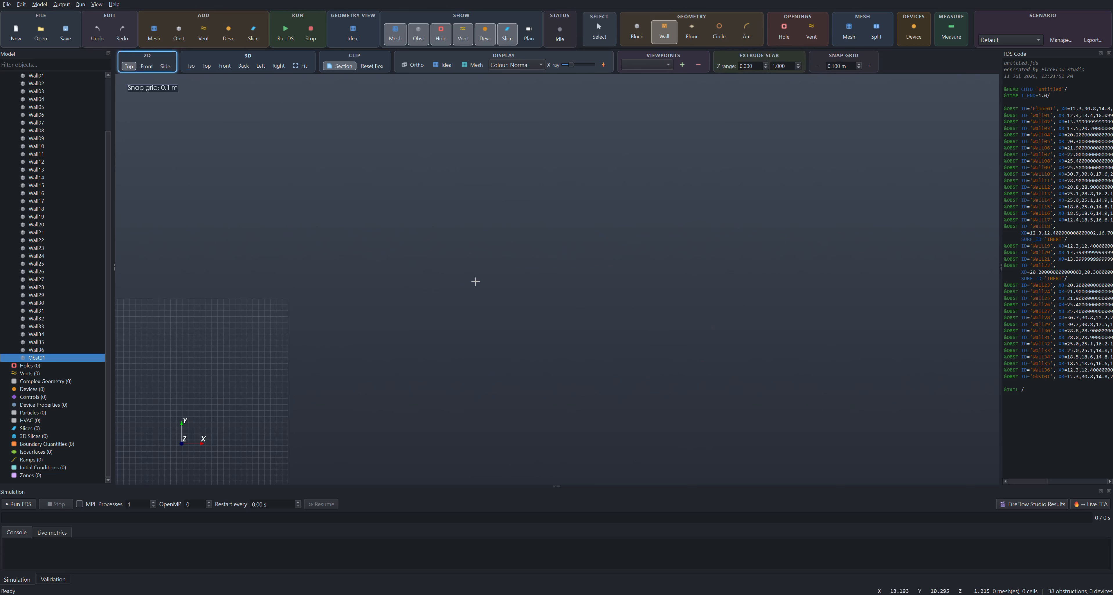
{"action": "scroll", "coordinate": [601, 174], "scroll_direction": "up", "scroll_amount": 3}
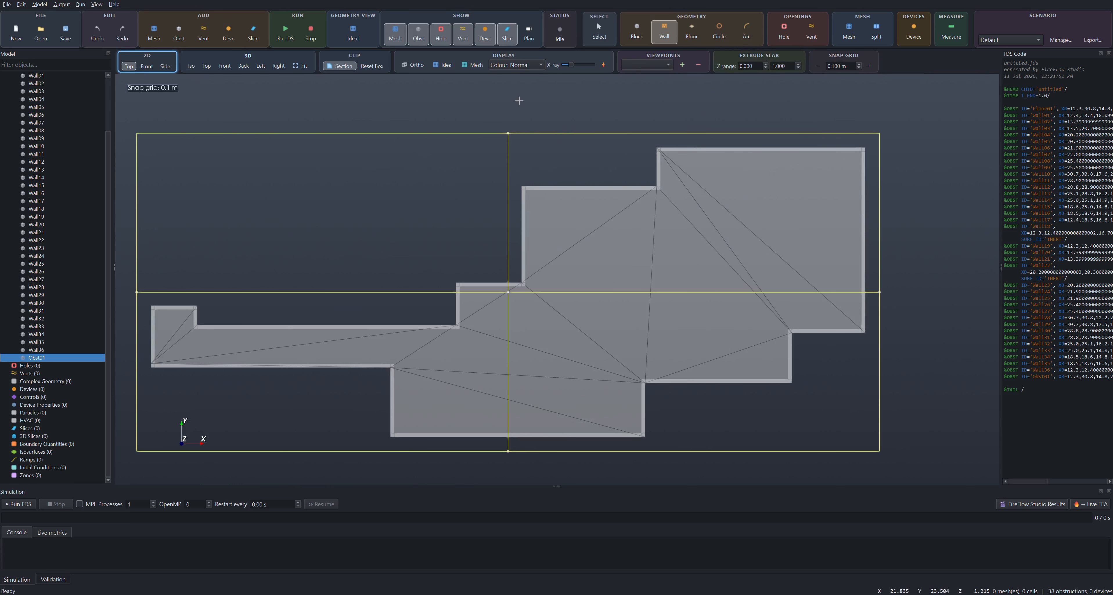
{"action": "left_click", "coordinate": [637, 30]}
{"action": "left_click_drag", "start_coordinate": [544, 205], "coordinate": [646, 236]}
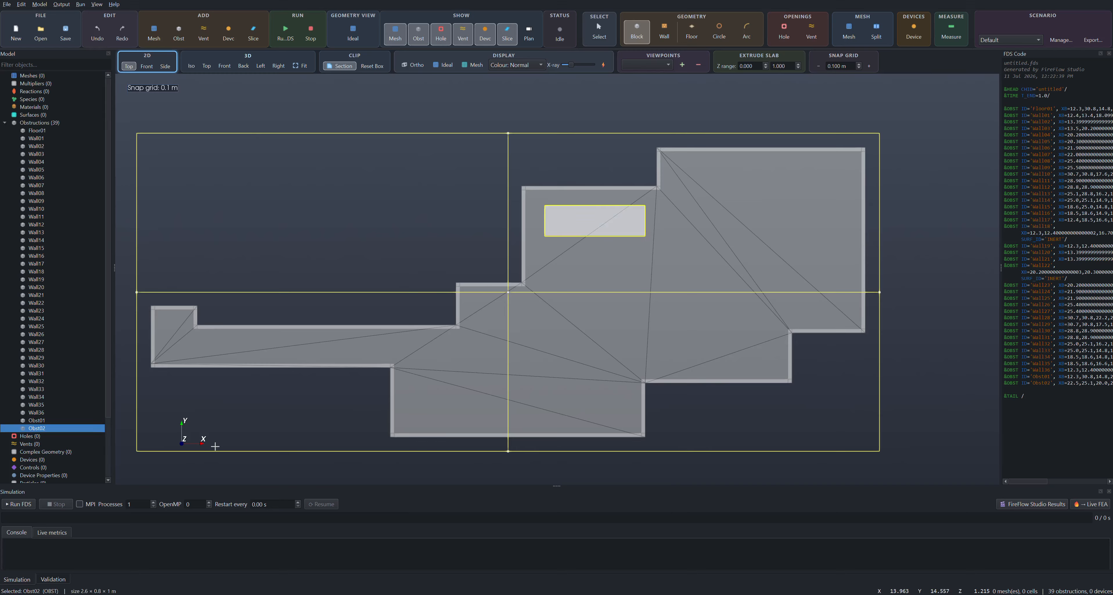
Rename the newly drawn block obstruction as Couch.
{"action": "double_click", "coordinate": [46, 428]}
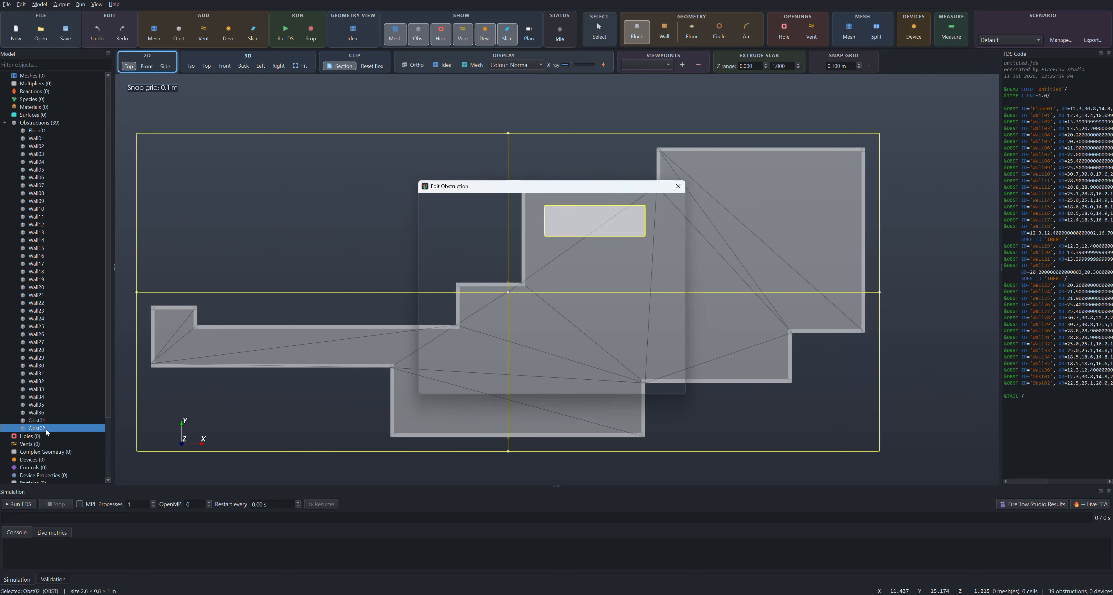
{"action": "triple_click", "coordinate": [535, 209]}
{"action": "type", "text": "Couch"}
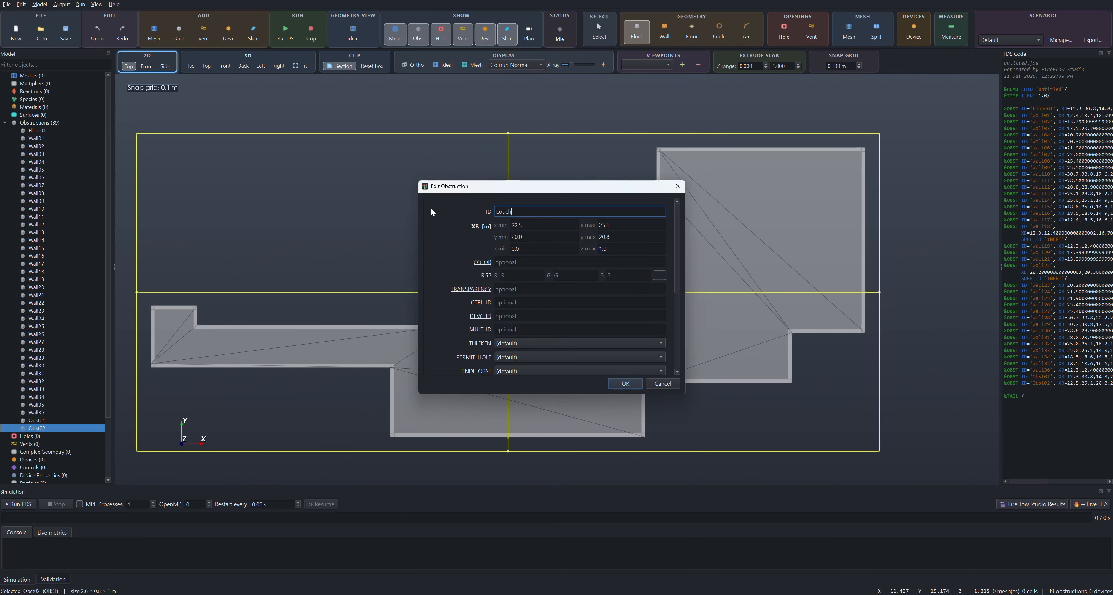
{"action": "key", "text": "Return"}
{"action": "scroll", "coordinate": [443, 220], "scroll_direction": "down", "scroll_amount": 1}
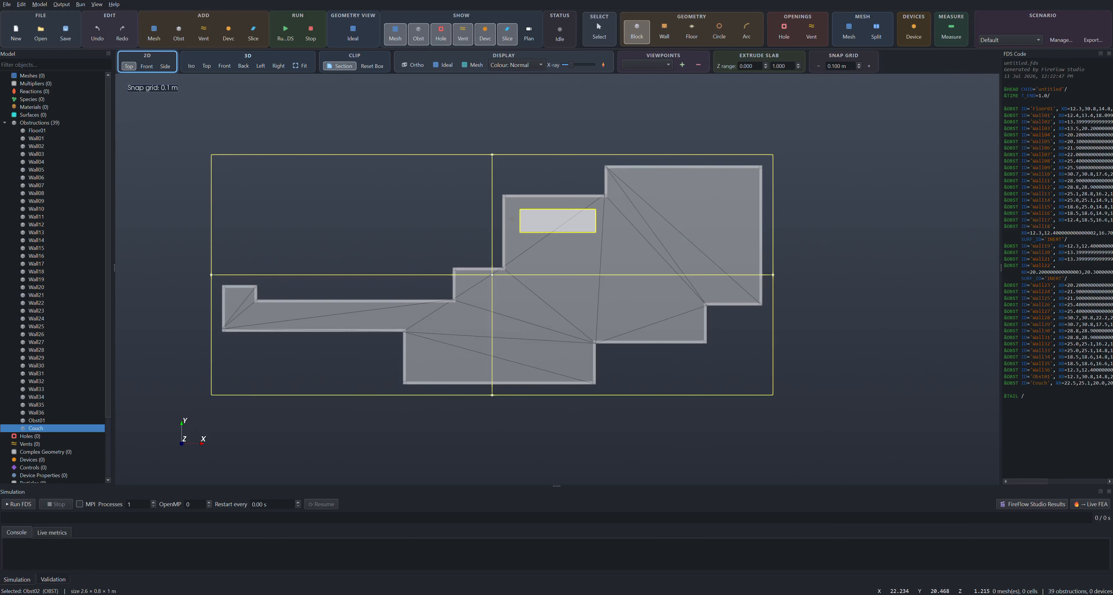
Add the predefined Polyurethane (flexible foam) fuel reaction to the model.
{"action": "left_click", "coordinate": [44, 4]}
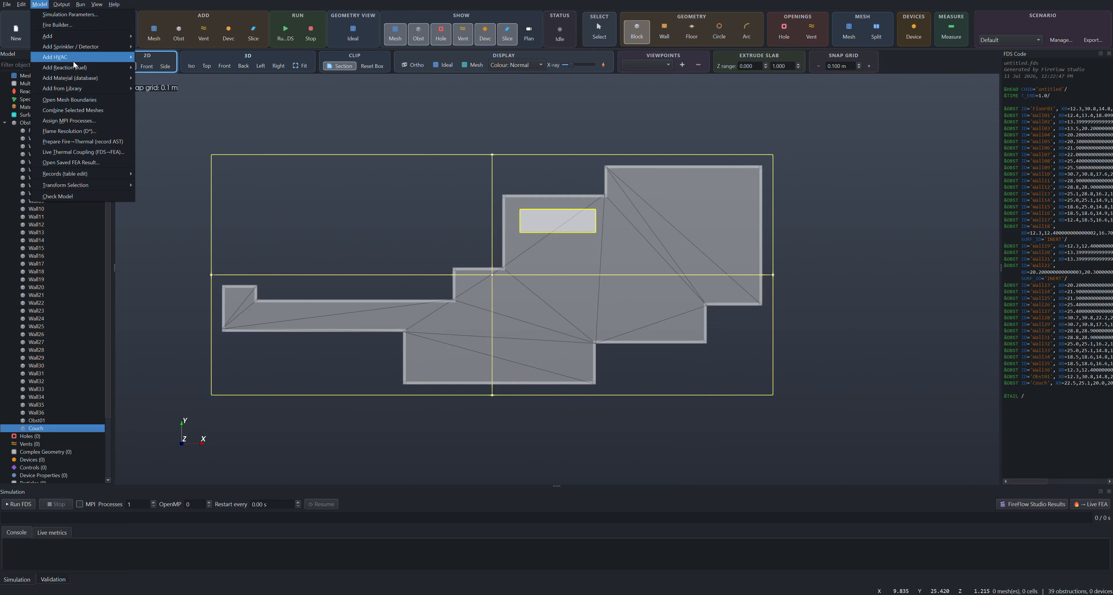
{"action": "mouse_move", "coordinate": [75, 69]}
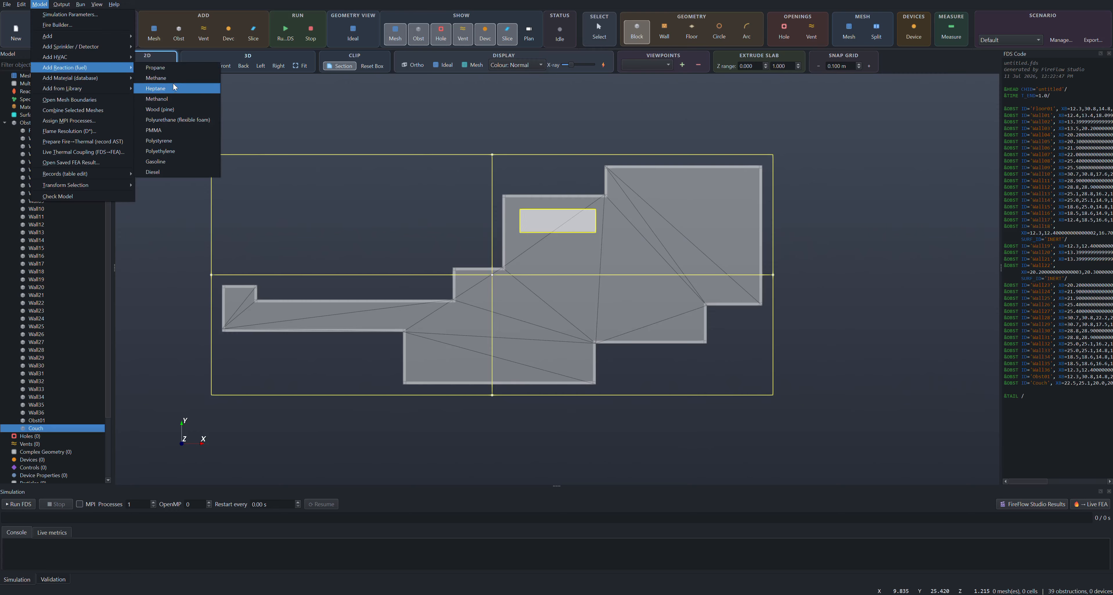
{"action": "left_click", "coordinate": [173, 122]}
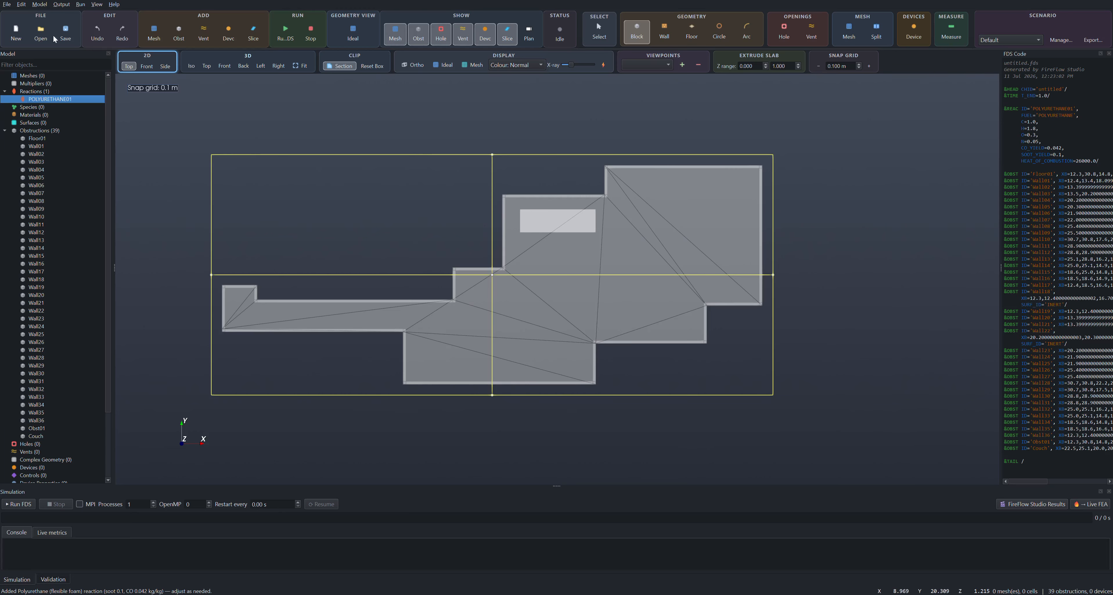
Start a new surface definition and open its fire growth curve settings for RAMP_Q.
{"action": "left_click", "coordinate": [39, 5]}
{"action": "mouse_move", "coordinate": [54, 39]}
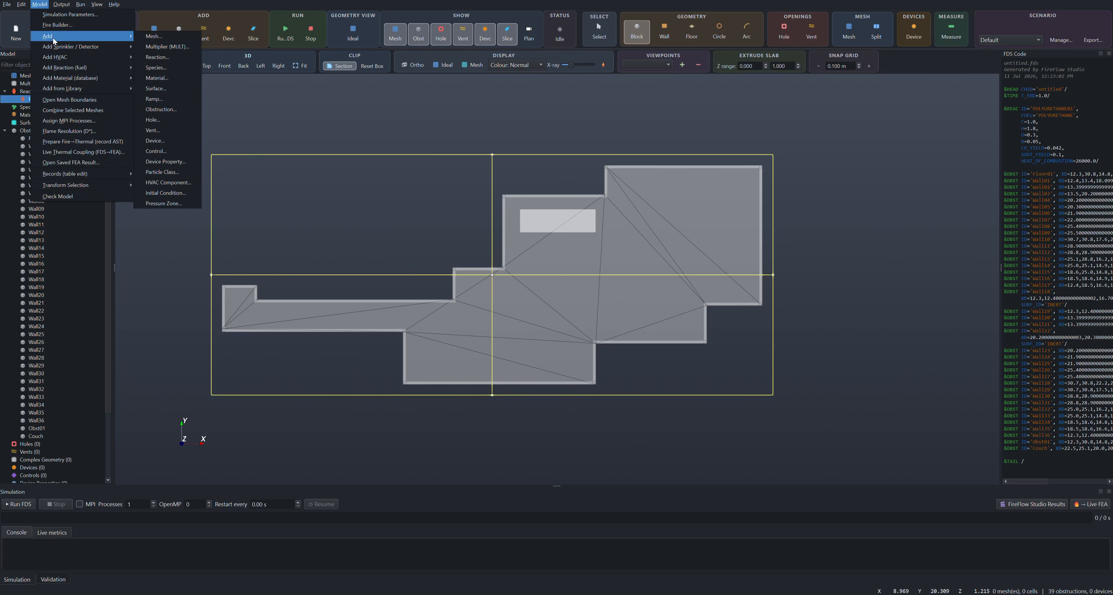
{"action": "left_click", "coordinate": [24, 124]}
{"action": "right_click", "coordinate": [25, 124]}
{"action": "left_click", "coordinate": [46, 150]}
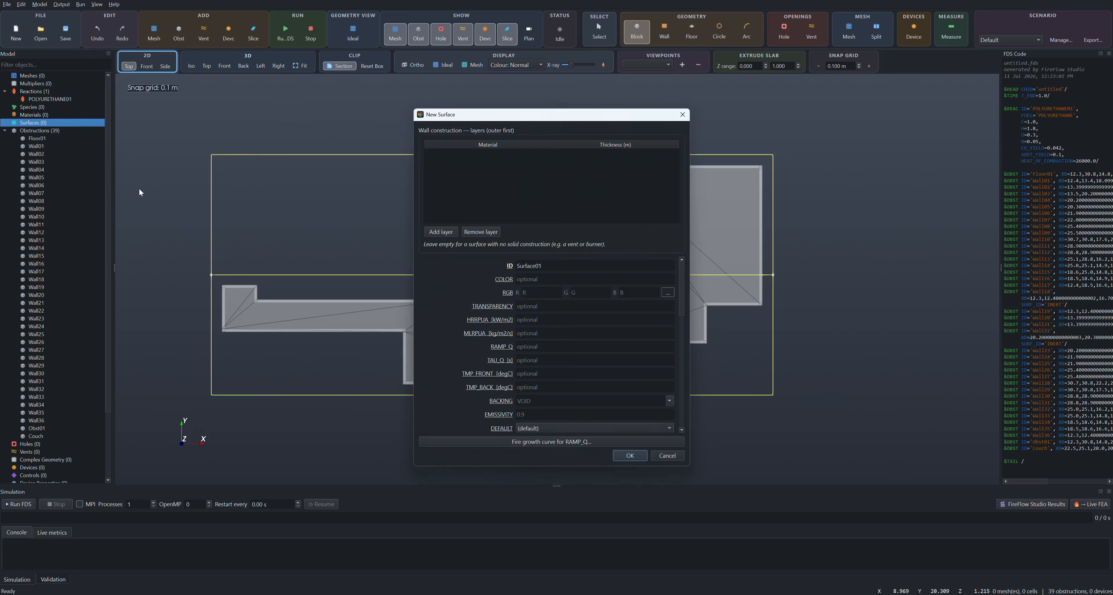
{"action": "scroll", "coordinate": [463, 356], "scroll_direction": "down", "scroll_amount": 10}
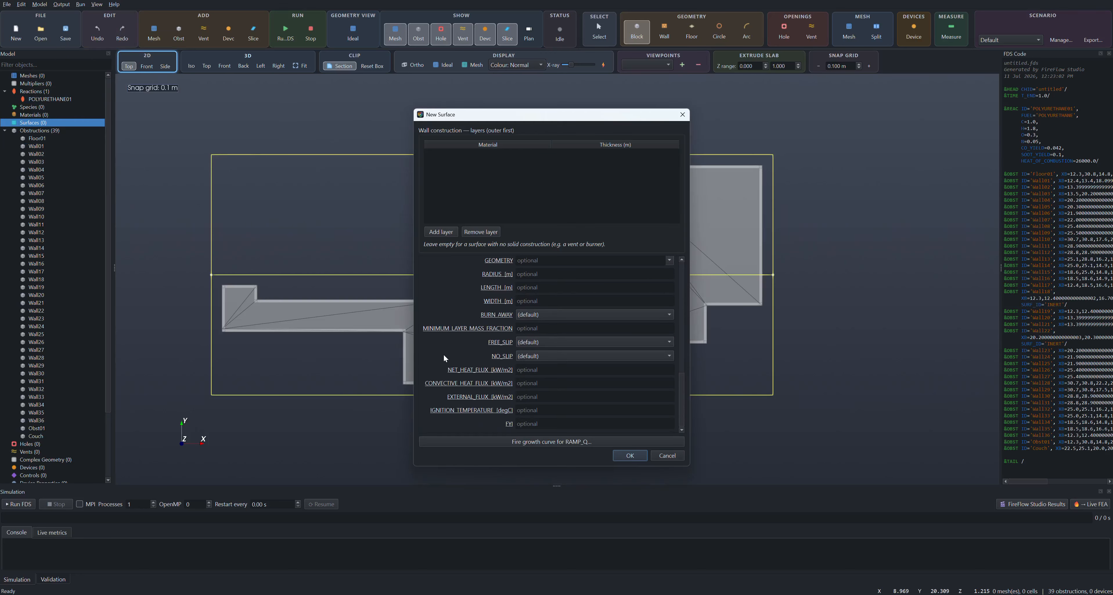
{"action": "left_click", "coordinate": [514, 441]}
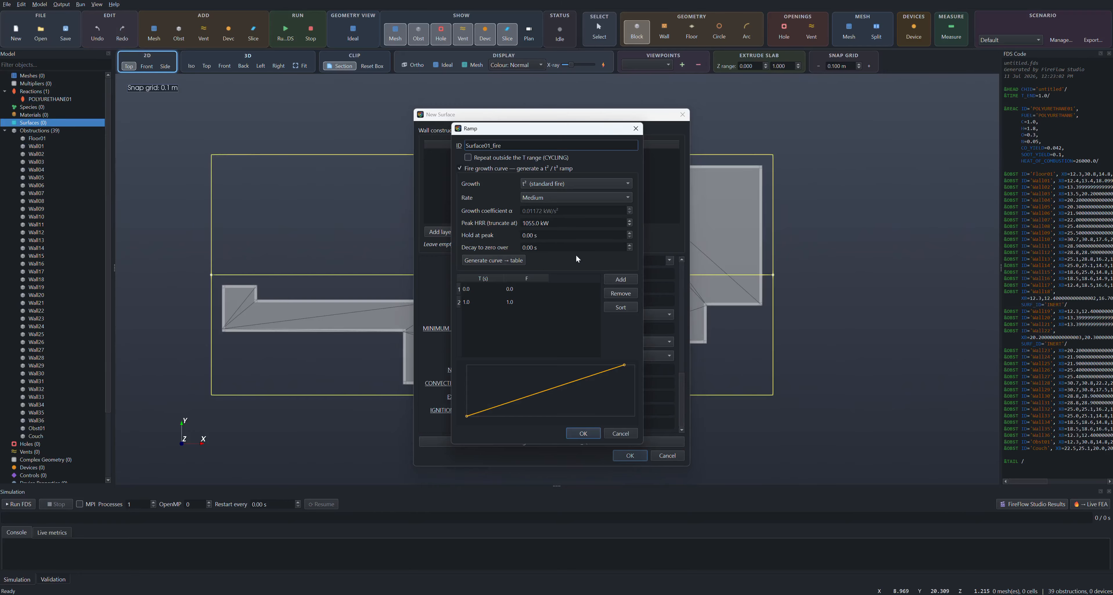
Generate a standard t² fire ramp with Fast growth, 3000 kW peak, 100 s hold and 300 s decay, and accept it.
{"action": "left_click", "coordinate": [538, 225]}
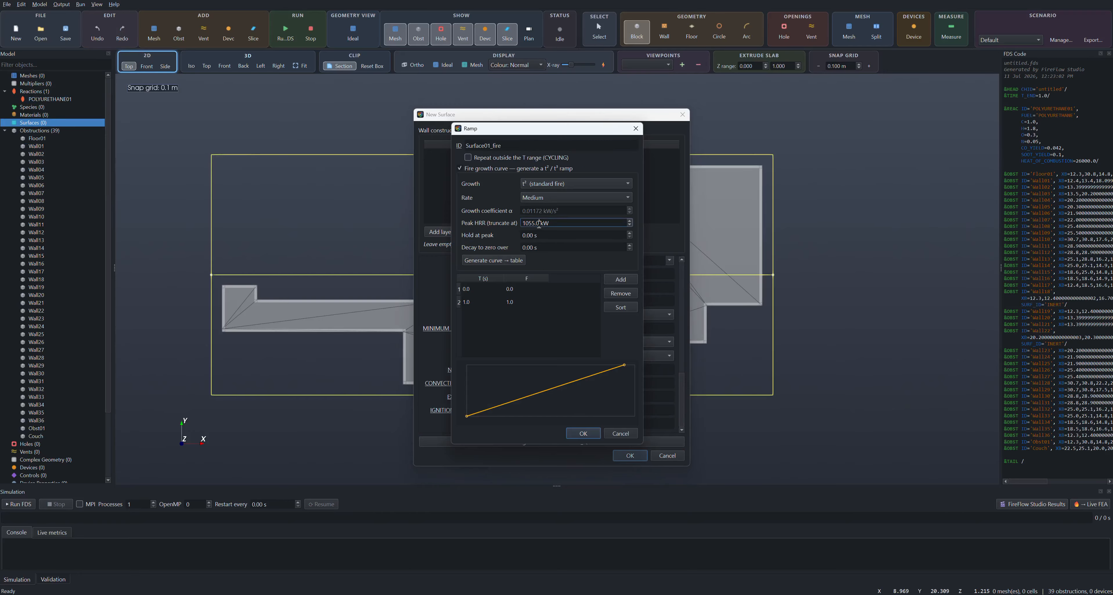
{"action": "left_click", "coordinate": [540, 199]}
{"action": "left_click", "coordinate": [538, 211]}
{"action": "triple_click", "coordinate": [532, 223]}
{"action": "left_click_drag", "start_coordinate": [540, 223], "coordinate": [494, 222]}
{"action": "type", "text": "3000"}
{"action": "left_click_drag", "start_coordinate": [534, 235], "coordinate": [516, 236]}
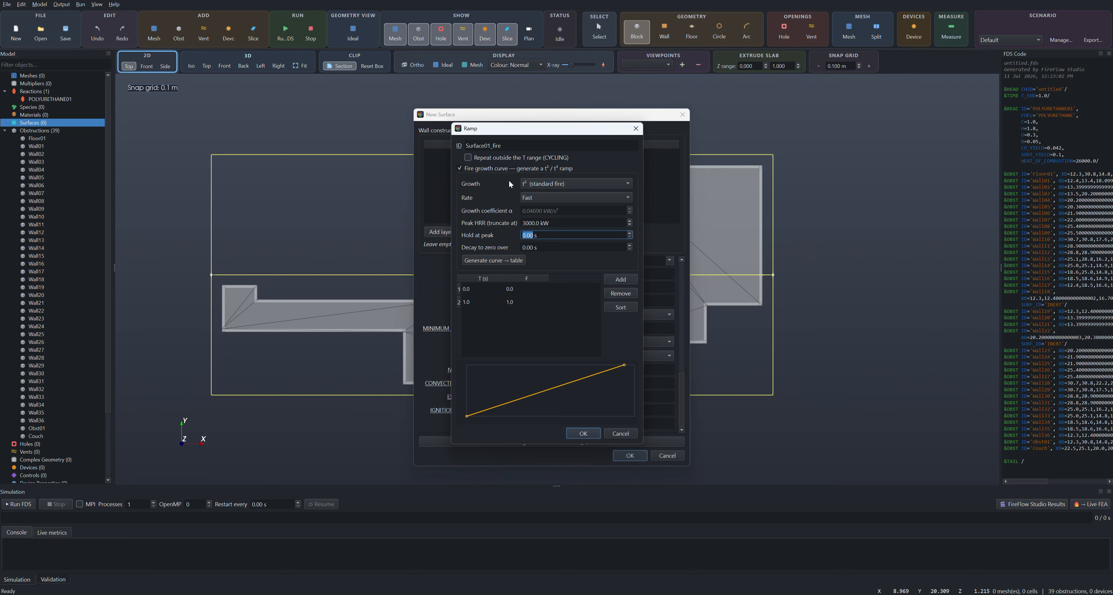
{"action": "type", "text": "100"}
{"action": "left_click_drag", "start_coordinate": [534, 247], "coordinate": [515, 250]}
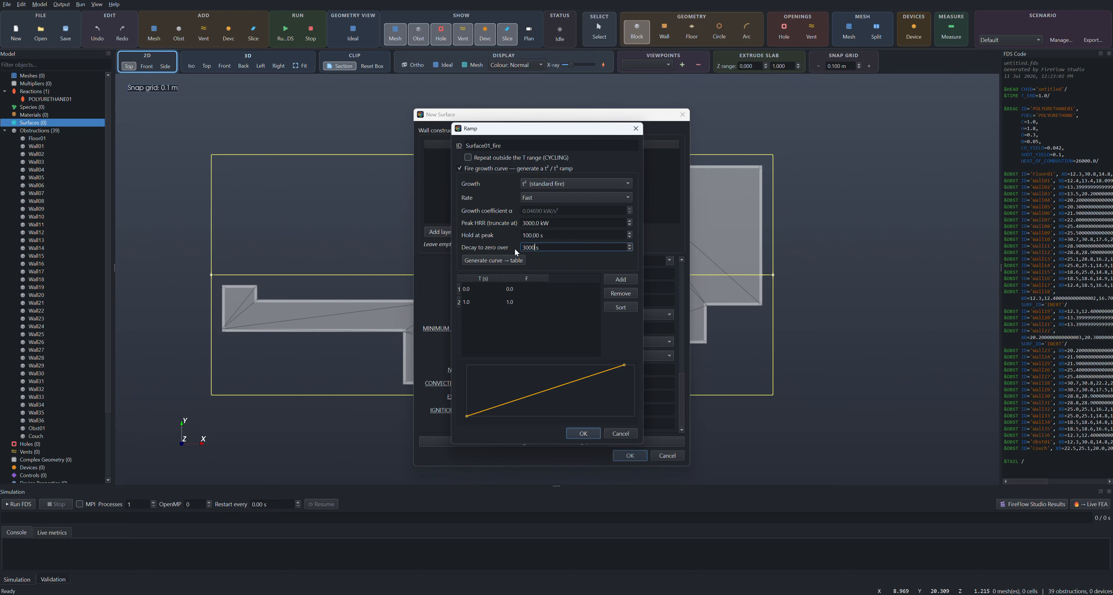
{"action": "left_click", "coordinate": [494, 261]}
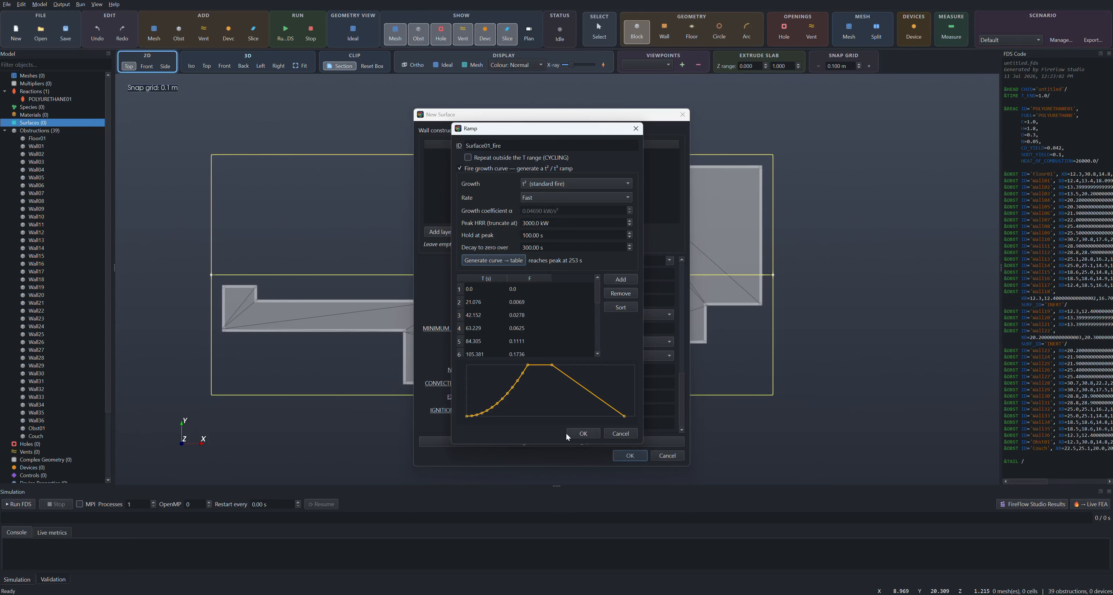
{"action": "left_click", "coordinate": [584, 434]}
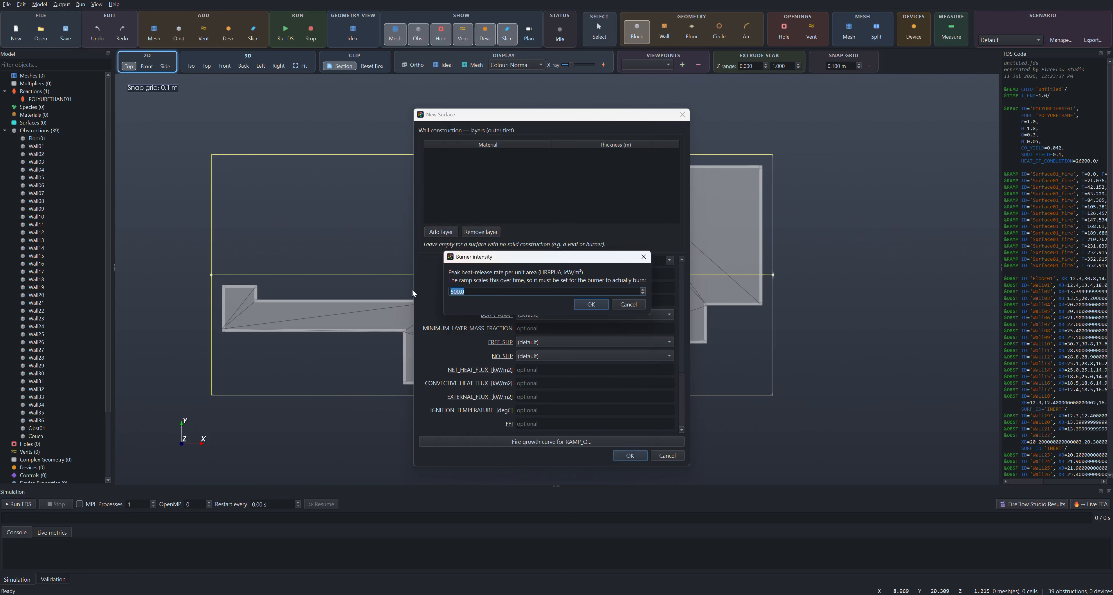
Set the surface's peak heat-release rate per unit area to 1000 kW/m² and save the surface as Burner.
{"action": "type", "text": "100"}
{"action": "left_click", "coordinate": [591, 304]}
{"action": "scroll", "coordinate": [446, 297], "scroll_direction": "up", "scroll_amount": 8}
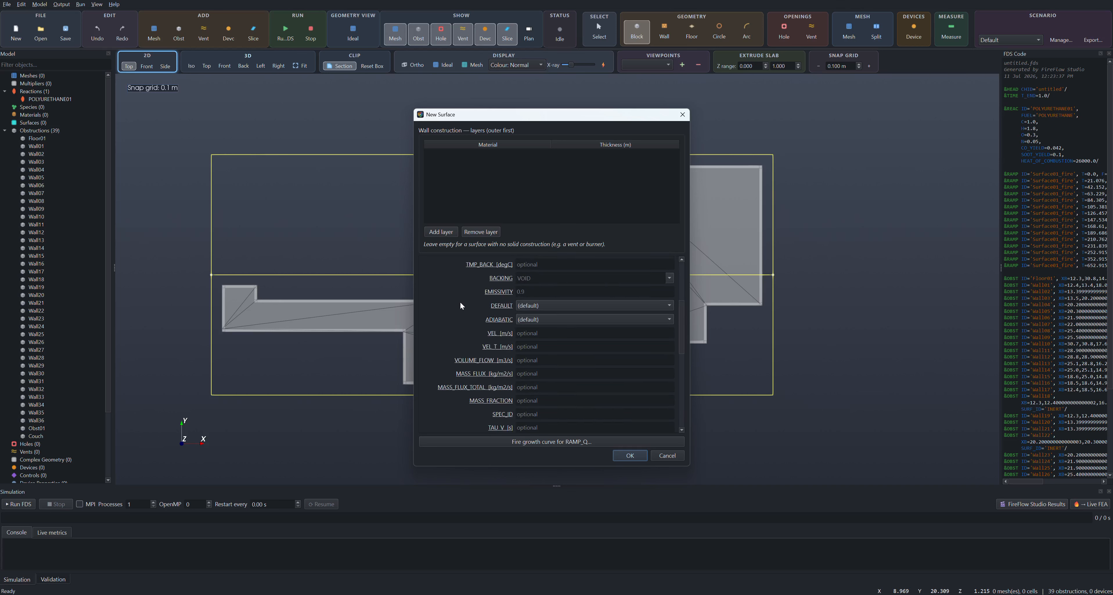
{"action": "left_click_drag", "start_coordinate": [548, 266], "coordinate": [488, 267]}
{"action": "type", "text": "Burner"}
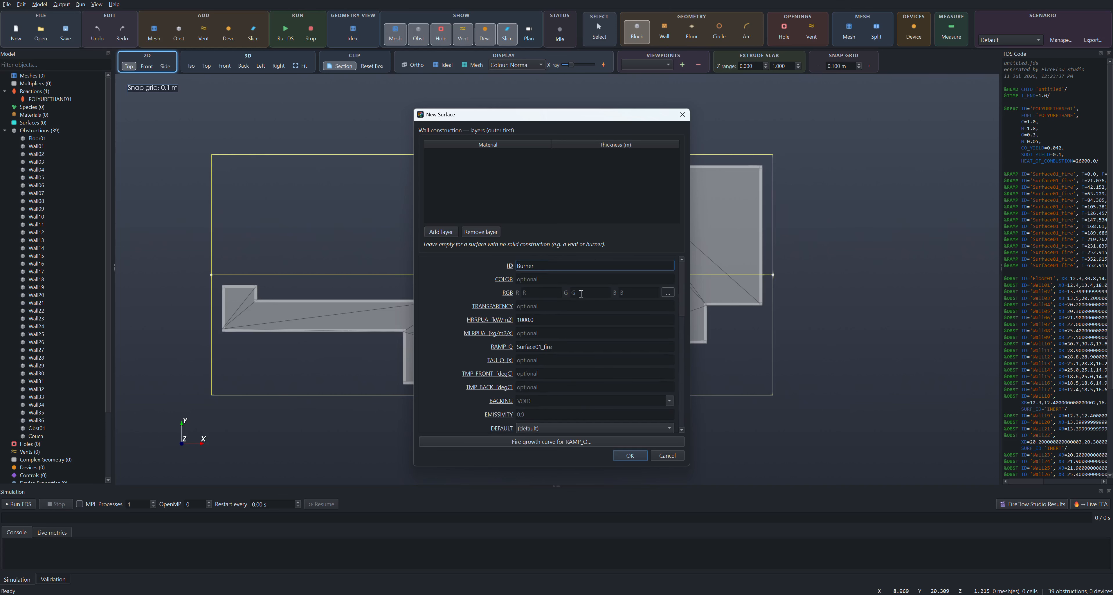
{"action": "left_click", "coordinate": [642, 458]}
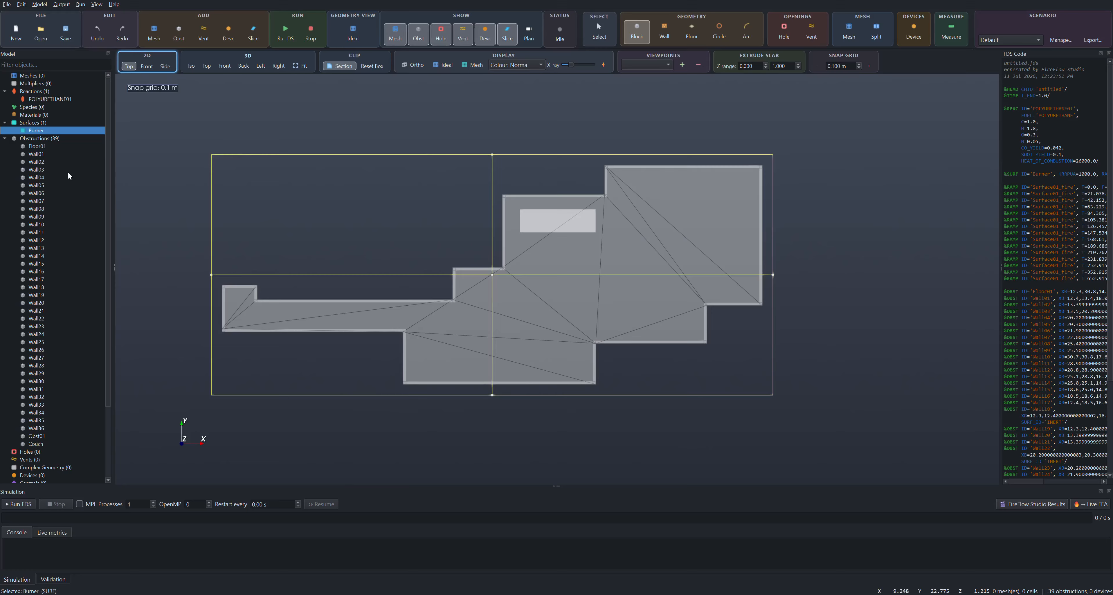
Draw a mesh about 12.5 × 7.7 m around the main rooms of the apartment, excluding the long corridor.
{"action": "left_click", "coordinate": [849, 31]}
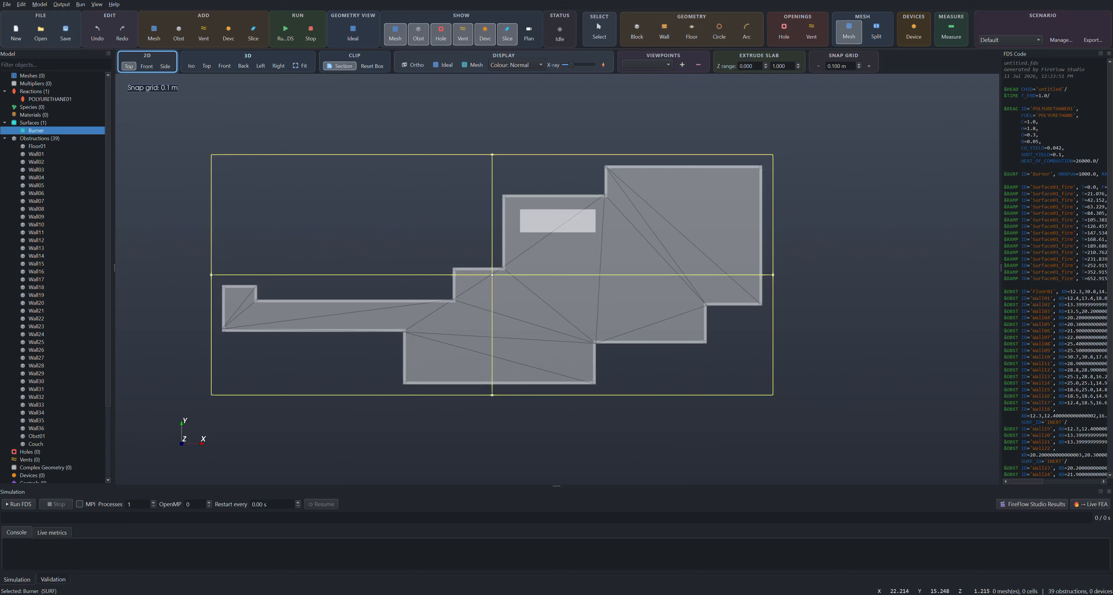
{"action": "left_click_drag", "start_coordinate": [401, 385], "coordinate": [766, 160]}
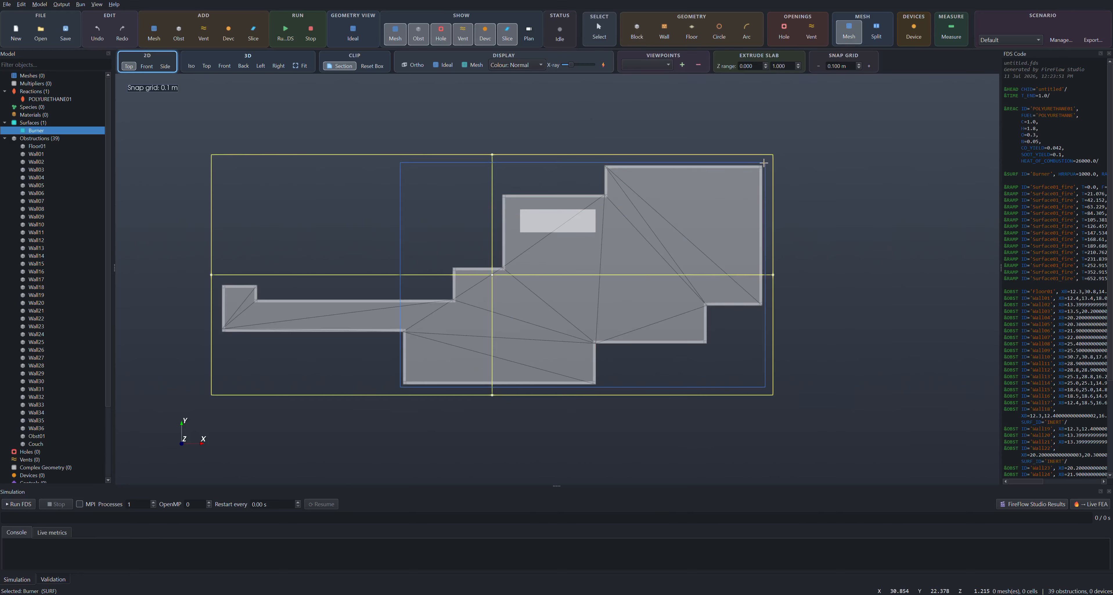
{"action": "left_click", "coordinate": [763, 163]}
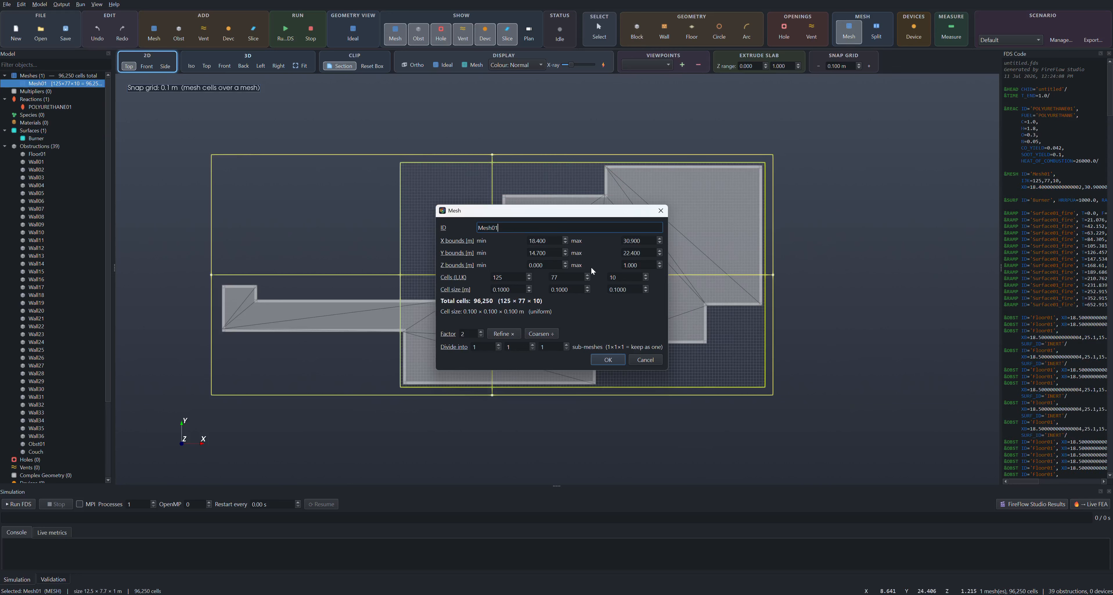
Set the main mesh's upper Z bound to 2.7 m with 0.1 m cells in Z, and accept it.
{"action": "triple_click", "coordinate": [643, 265]}
{"action": "type", "text": "2.7"}
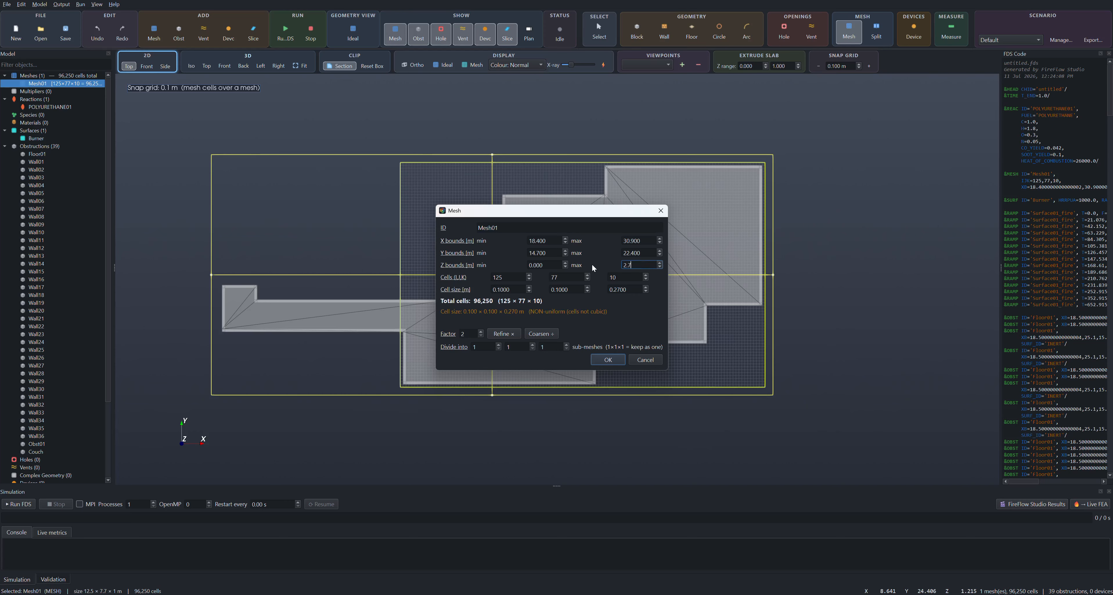
{"action": "double_click", "coordinate": [635, 290]}
{"action": "type", "text": "1"}
{"action": "left_click", "coordinate": [562, 289]}
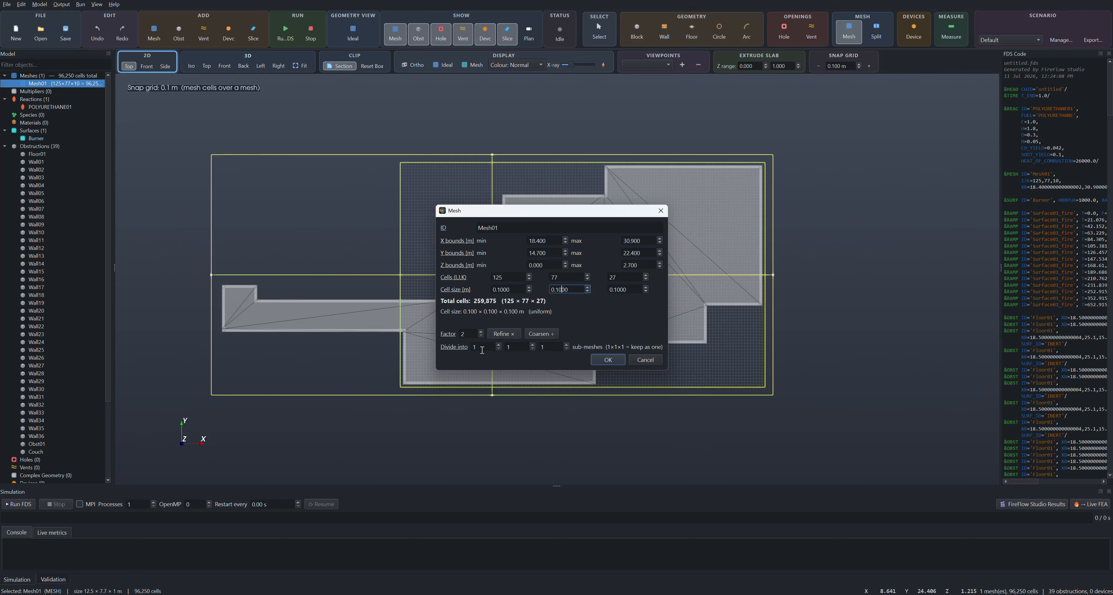
{"action": "left_click", "coordinate": [608, 360]}
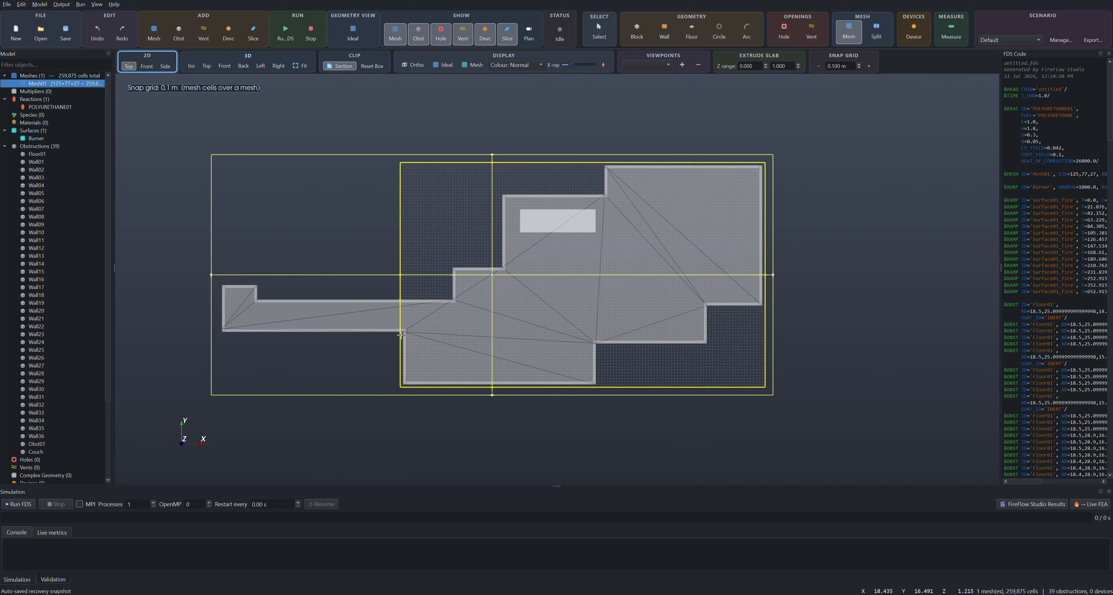
Draw a second mesh about 6.2 × 1.8 m around the corridor, adjoining the main mesh.
{"action": "left_click_drag", "start_coordinate": [401, 335], "coordinate": [218, 282]}
{"action": "scroll", "coordinate": [433, 280], "scroll_direction": "up", "scroll_amount": 8}
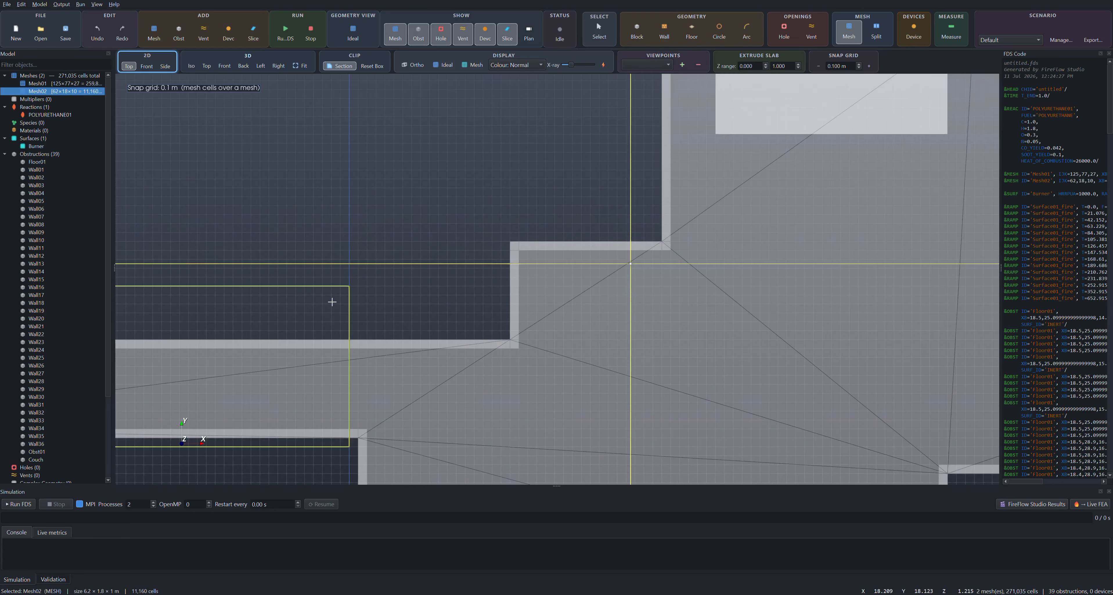
{"action": "scroll", "coordinate": [424, 303], "scroll_direction": "down", "scroll_amount": 1}
{"action": "scroll", "coordinate": [423, 303], "scroll_direction": "down", "scroll_amount": 5}
{"action": "scroll", "coordinate": [415, 299], "scroll_direction": "up", "scroll_amount": 1}
{"action": "scroll", "coordinate": [388, 301], "scroll_direction": "down", "scroll_amount": 1}
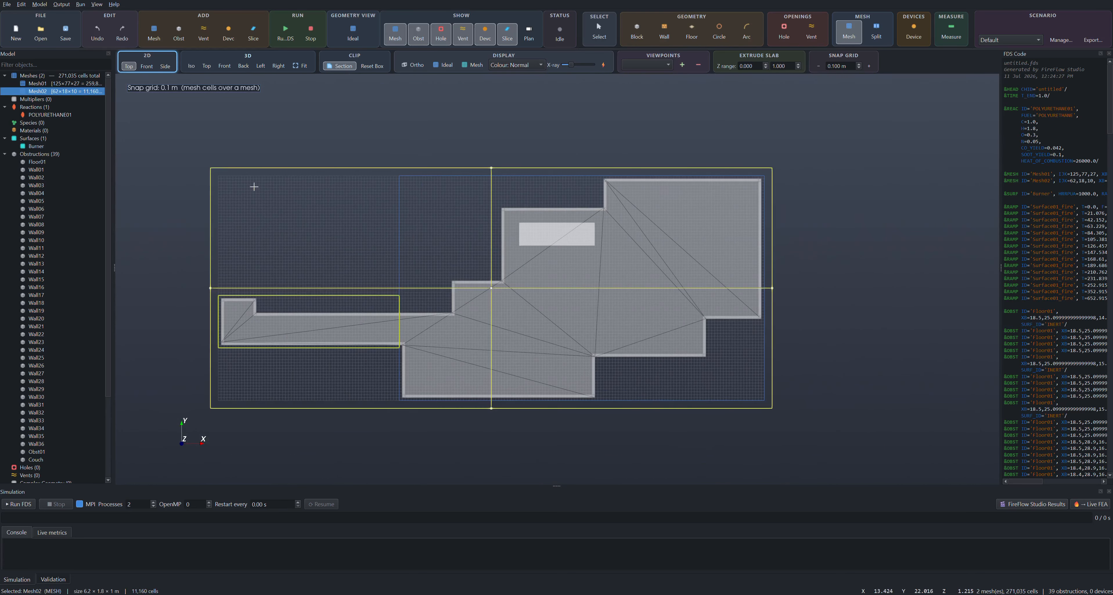
Set the corridor mesh's upper Z bound to 2.7 m and its Z cell size to 0.1 m.
{"action": "double_click", "coordinate": [85, 92]}
{"action": "triple_click", "coordinate": [635, 264]}
{"action": "type", "text": "2.7"}
{"action": "triple_click", "coordinate": [633, 288]}
{"action": "type", "text": "0.1"}
{"action": "left_click", "coordinate": [576, 290]}
{"action": "key", "text": "Return"}
Switch to the isometric 3D view and turn off the section clip box.
{"action": "left_click", "coordinate": [191, 66]}
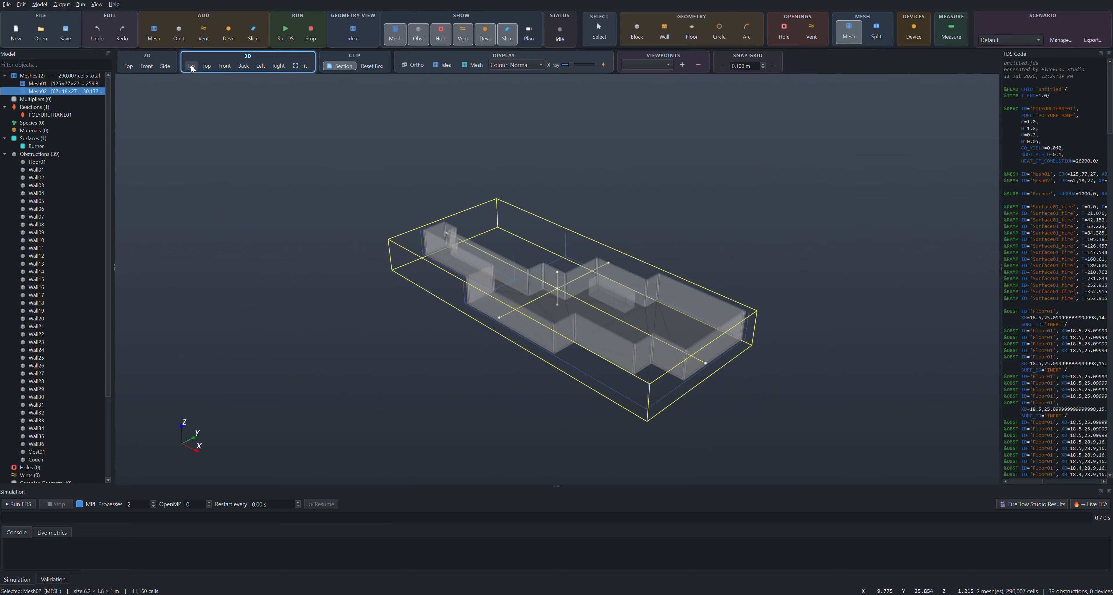
{"action": "scroll", "coordinate": [583, 424], "scroll_direction": "up", "scroll_amount": 5}
{"action": "scroll", "coordinate": [583, 423], "scroll_direction": "down", "scroll_amount": 2}
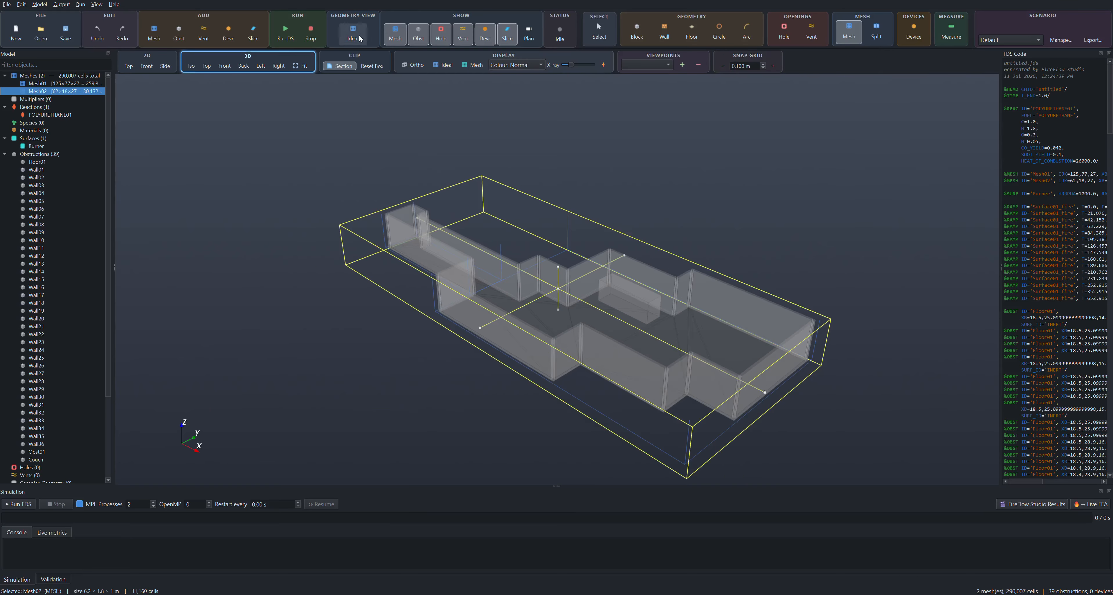
{"action": "left_click", "coordinate": [343, 66]}
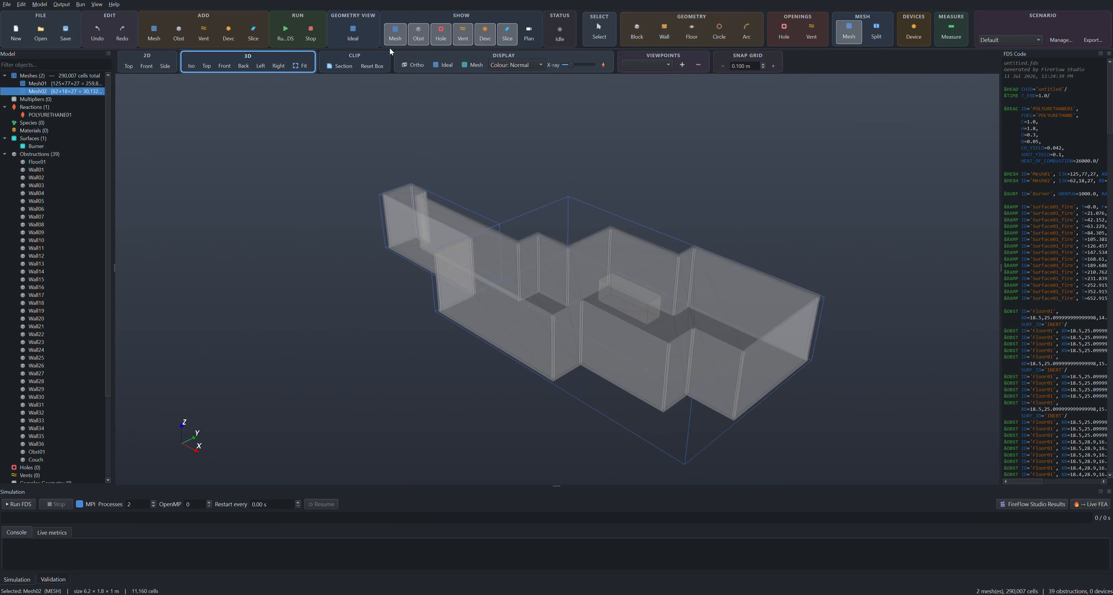
Display the geometry as meshed, inspect it in 3D, and return to the ideal geometry view.
{"action": "left_click", "coordinate": [353, 34]}
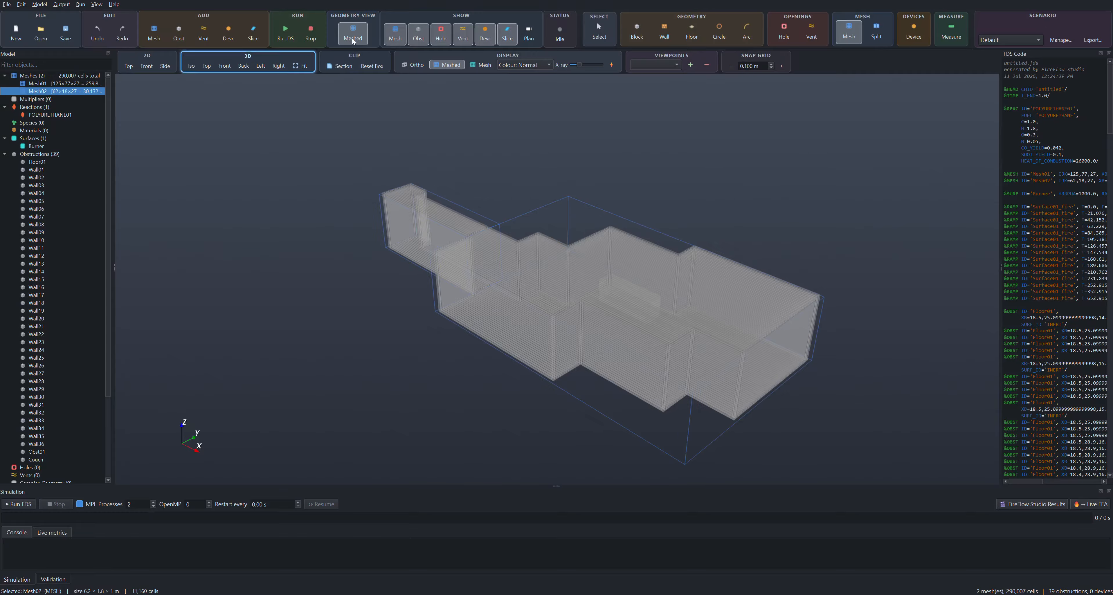
{"action": "left_click_drag", "start_coordinate": [847, 452], "coordinate": [865, 400]}
{"action": "left_click_drag", "start_coordinate": [427, 366], "coordinate": [442, 425]}
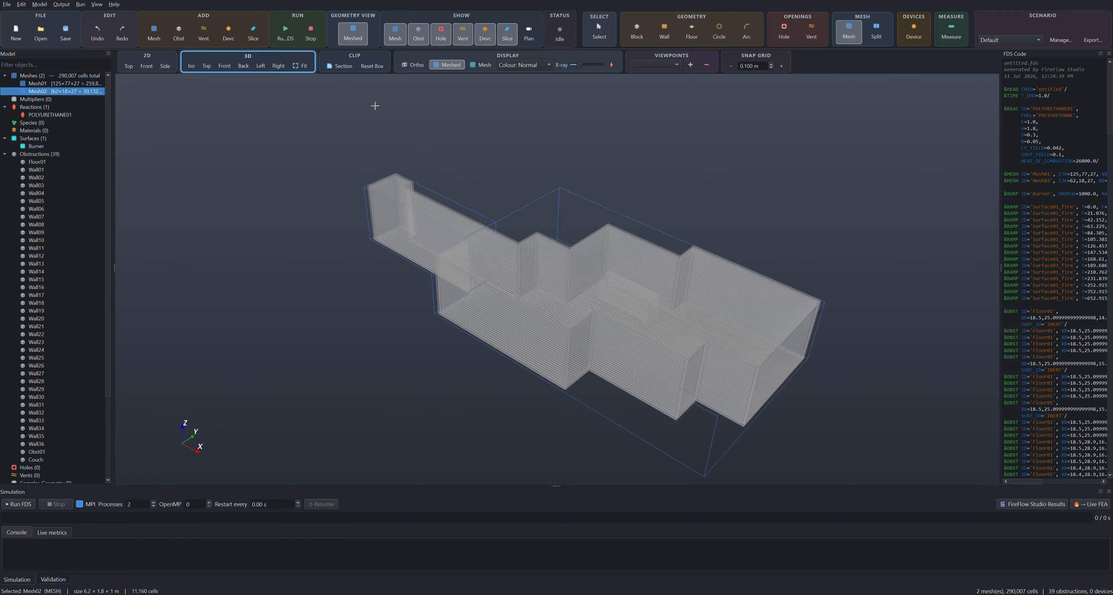
{"action": "left_click", "coordinate": [360, 33]}
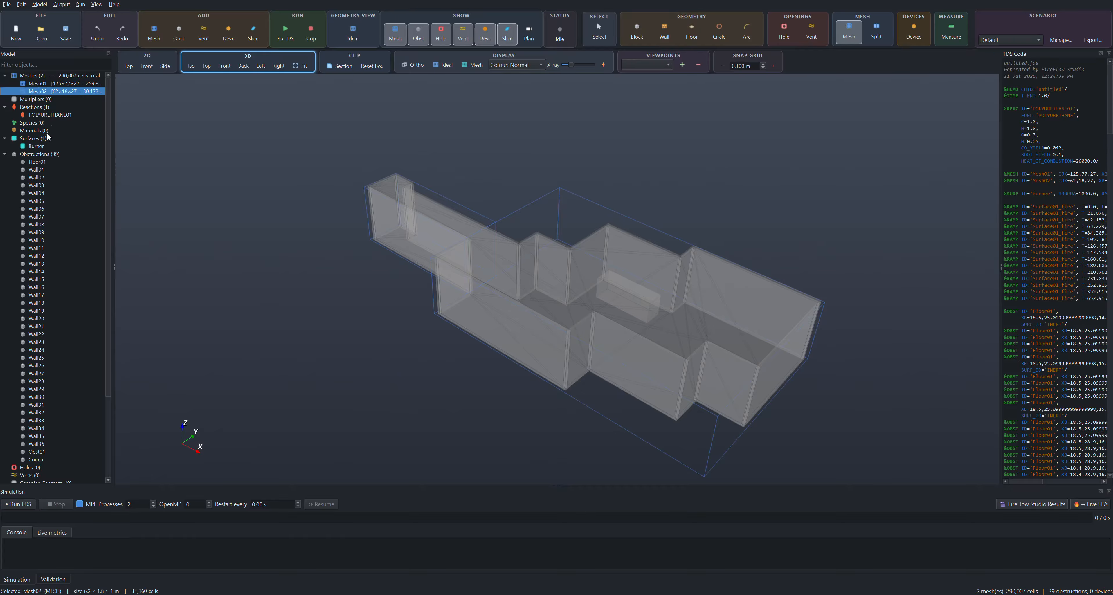
Edit the Couch obstruction and switch its surface assignment to per face.
{"action": "scroll", "coordinate": [45, 295], "scroll_direction": "down", "scroll_amount": 2}
{"action": "double_click", "coordinate": [39, 414]}
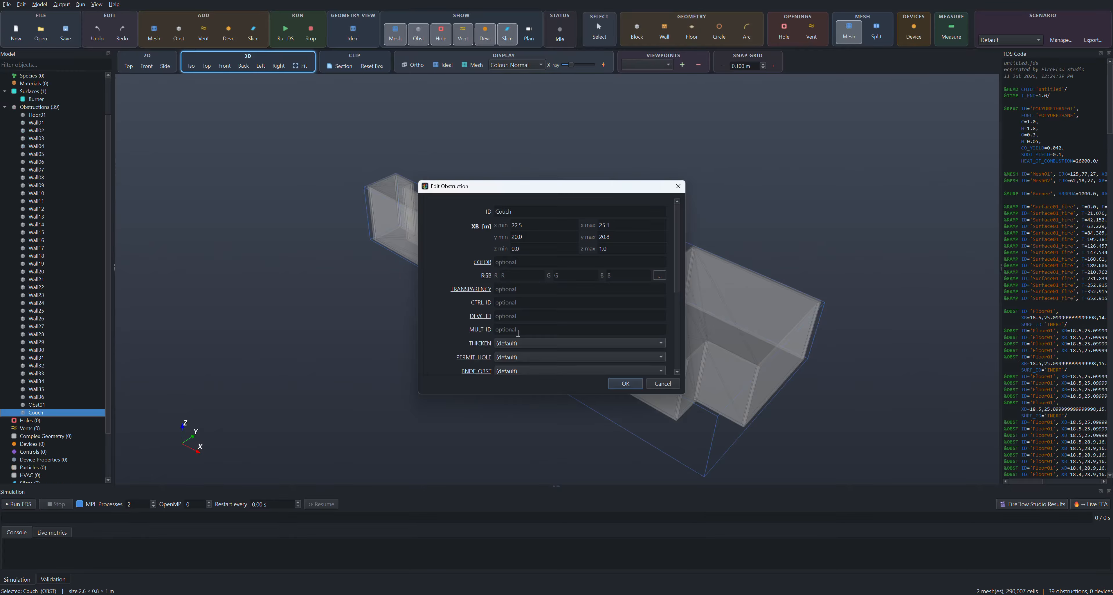
{"action": "left_click_drag", "start_coordinate": [569, 197], "coordinate": [306, 151]}
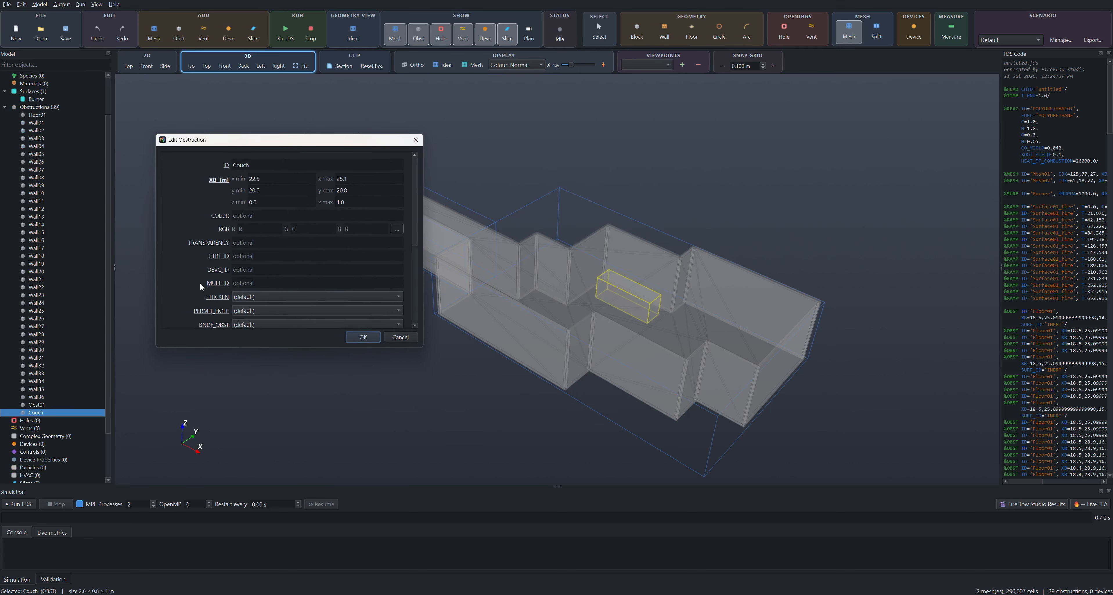
{"action": "scroll", "coordinate": [194, 280], "scroll_direction": "down", "scroll_amount": 3}
{"action": "left_click", "coordinate": [205, 297]}
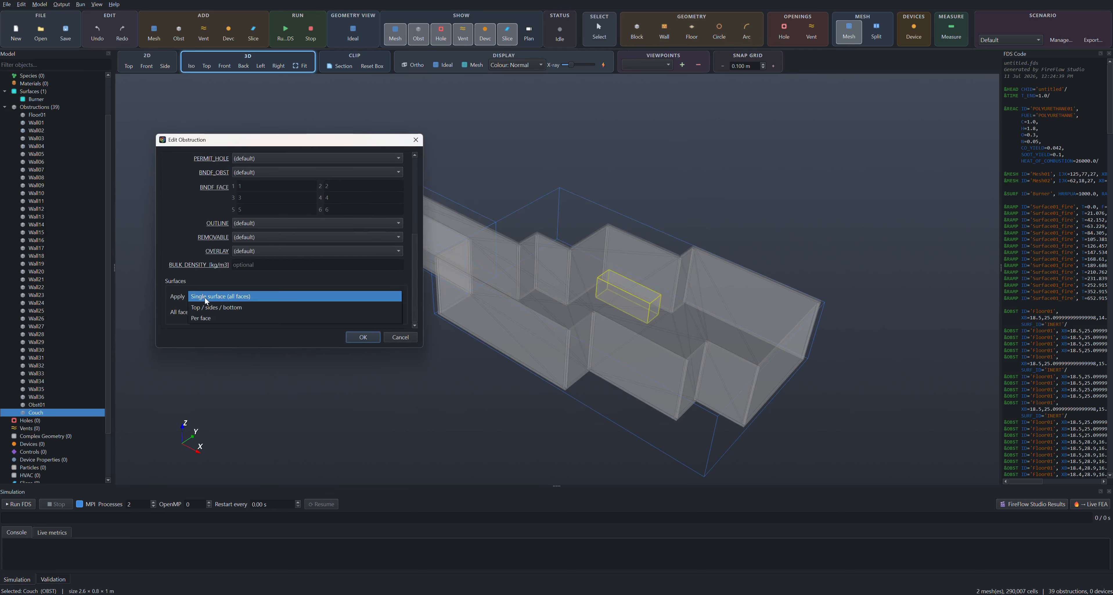
{"action": "left_click", "coordinate": [201, 319]}
Assign INERT to the couch's side and bottom faces and Burner to its top face, and apply the changes.
{"action": "scroll", "coordinate": [182, 225], "scroll_direction": "down", "scroll_amount": 3}
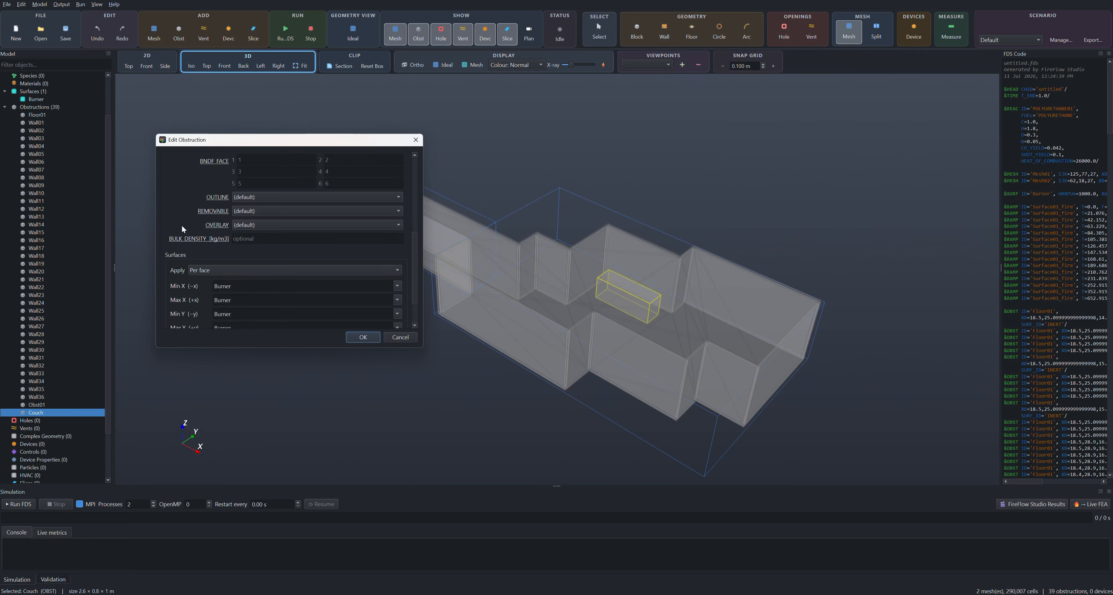
{"action": "scroll", "coordinate": [228, 244], "scroll_direction": "up", "scroll_amount": 3}
{"action": "scroll", "coordinate": [225, 258], "scroll_direction": "up", "scroll_amount": 3}
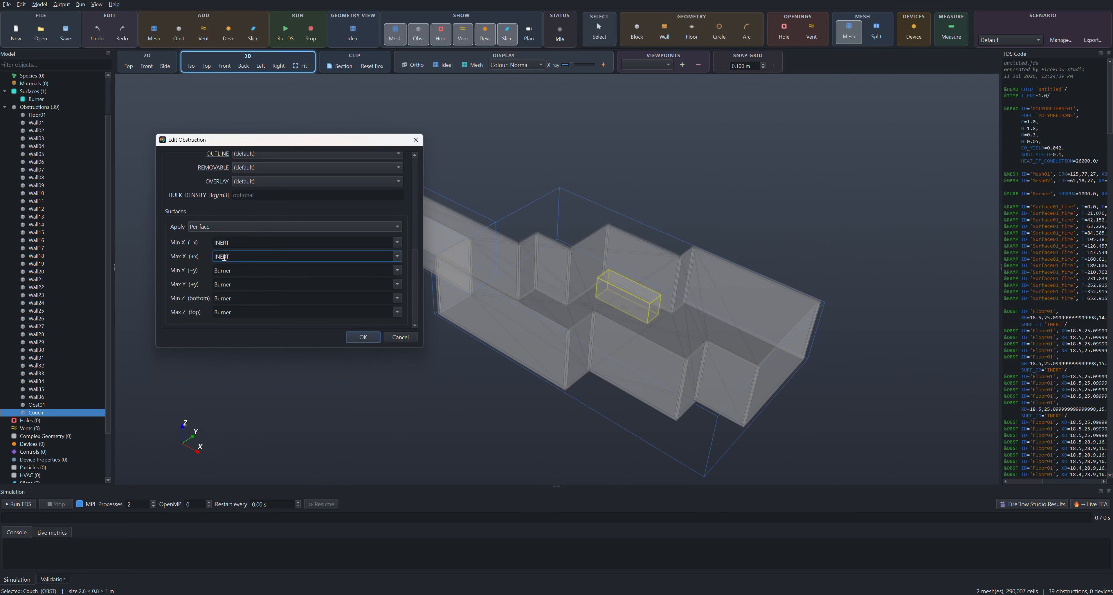
{"action": "scroll", "coordinate": [228, 273], "scroll_direction": "up", "scroll_amount": 3}
{"action": "scroll", "coordinate": [227, 285], "scroll_direction": "up", "scroll_amount": 1}
{"action": "scroll", "coordinate": [227, 298], "scroll_direction": "up", "scroll_amount": 1}
{"action": "left_click", "coordinate": [396, 314]}
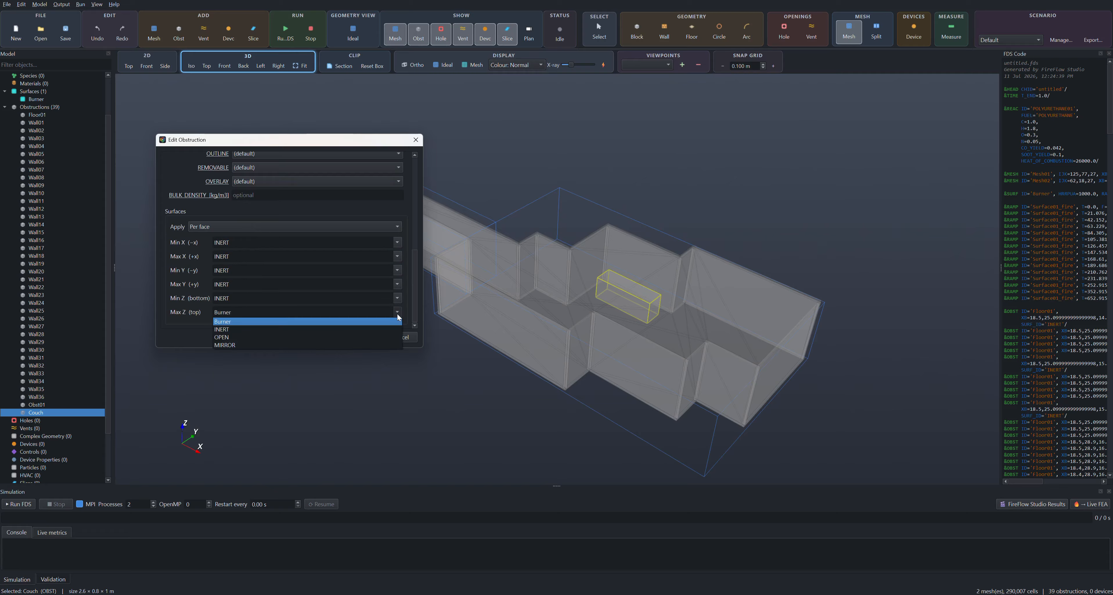
{"action": "left_click", "coordinate": [250, 322]}
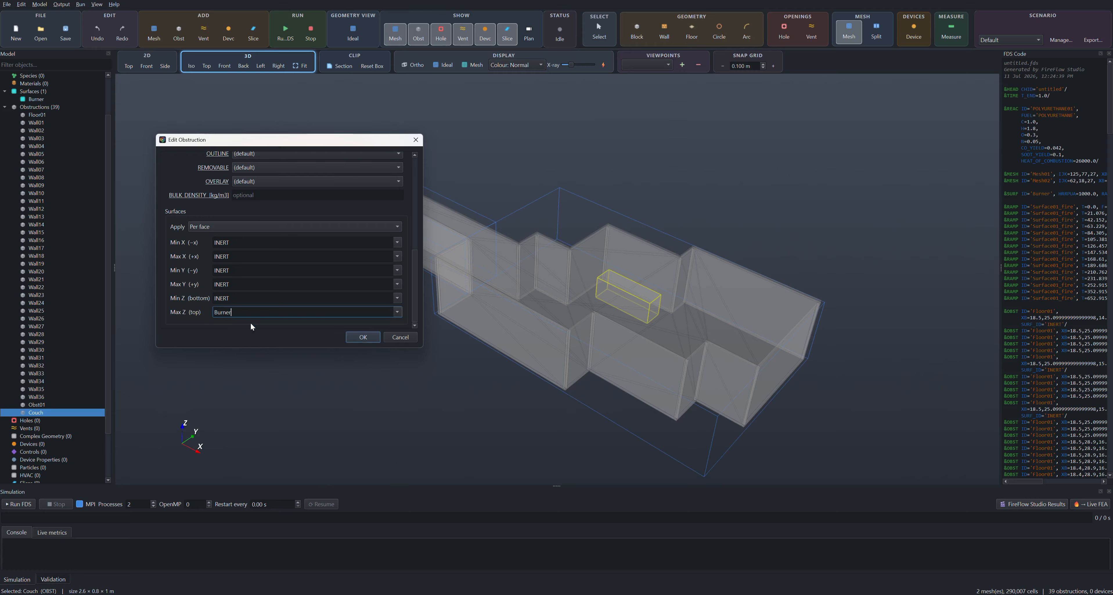
{"action": "left_click", "coordinate": [359, 338]}
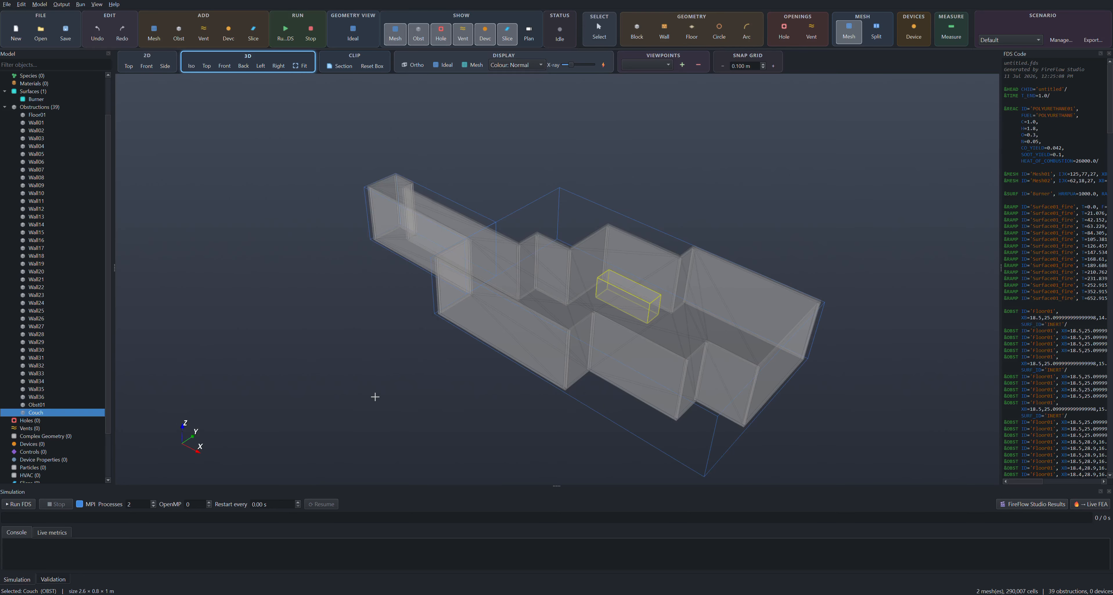
Toggle the geometry representation to meshed and back to ideal to inspect the couch in 3D.
{"action": "left_click", "coordinate": [356, 32]}
{"action": "left_click", "coordinate": [357, 32]}
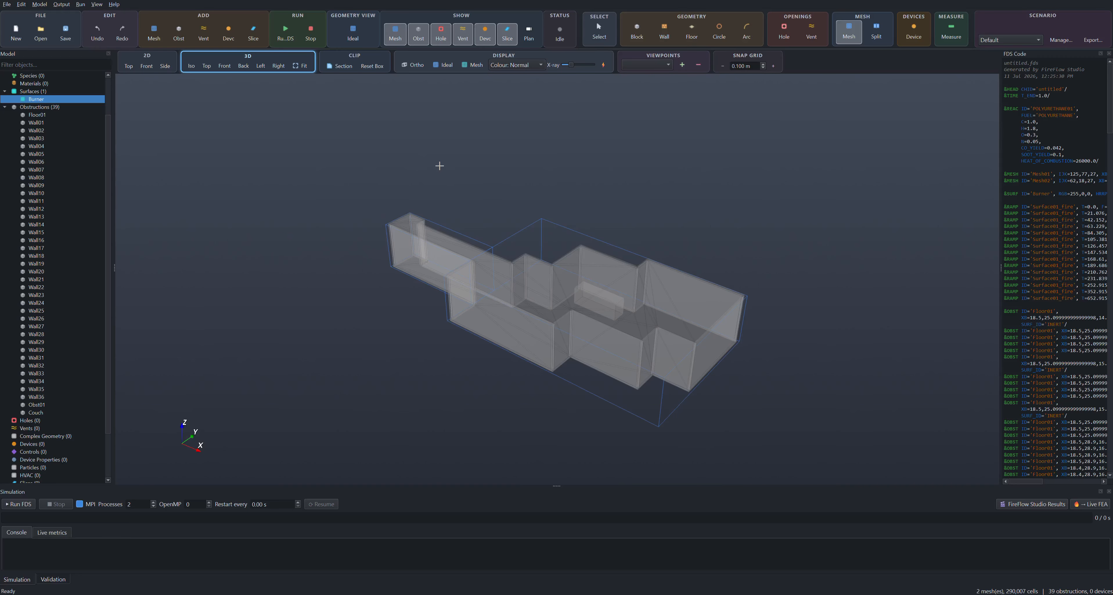
{"action": "left_click_drag", "start_coordinate": [474, 169], "coordinate": [474, 176]}
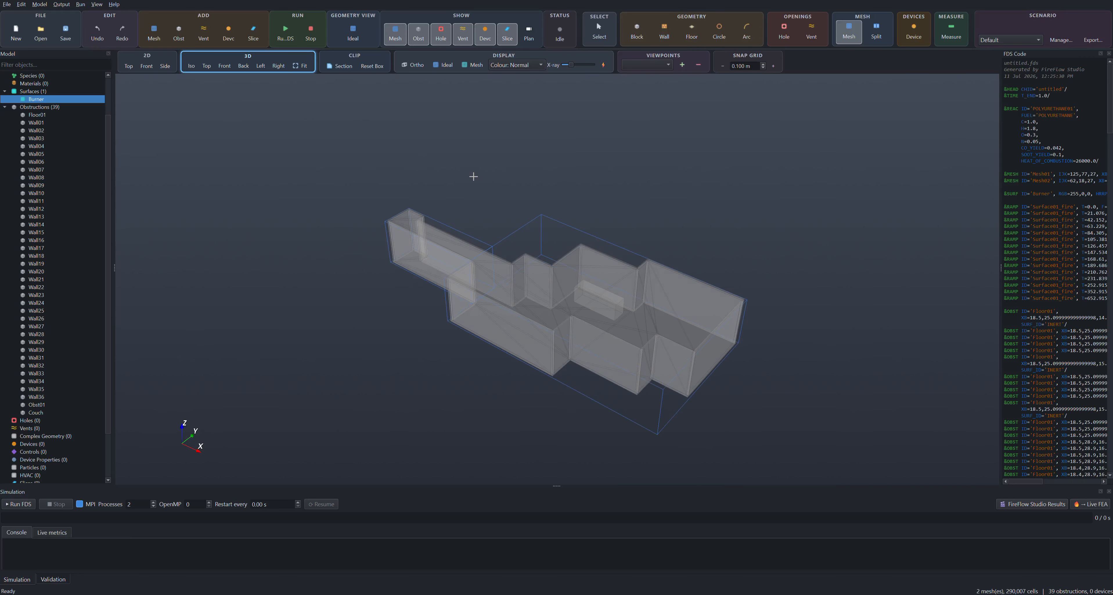
Add a point device with ID TC, quantity THERMOCOUPLE and XYZ location 22,23,1.5.
{"action": "left_click", "coordinate": [229, 34]}
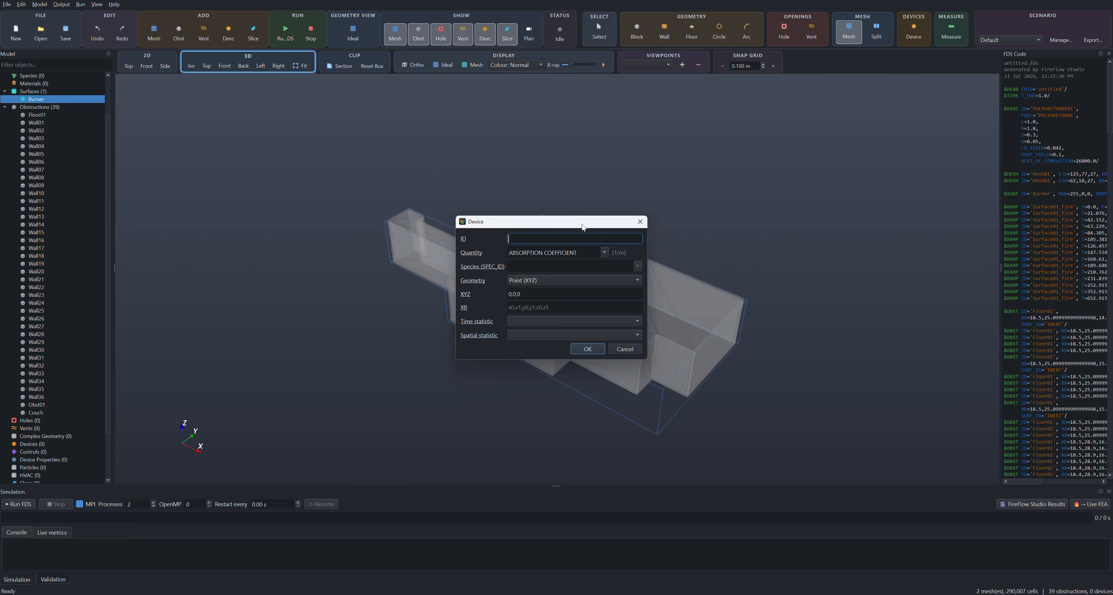
{"action": "type", "text": "TC"}
{"action": "left_click", "coordinate": [607, 253]}
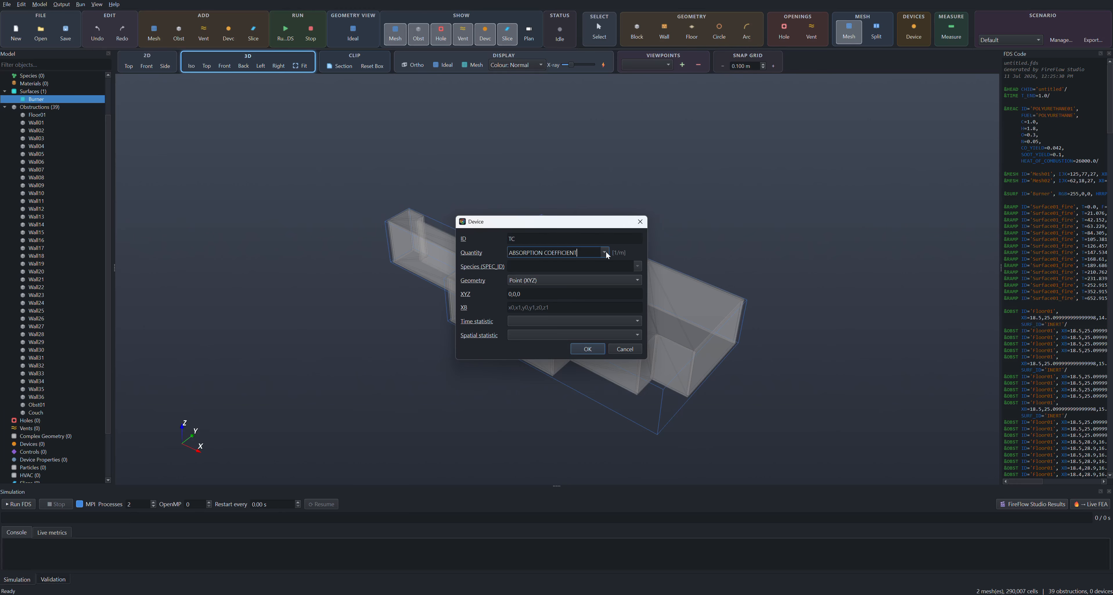
{"action": "scroll", "coordinate": [555, 292], "scroll_direction": "down", "scroll_amount": 8}
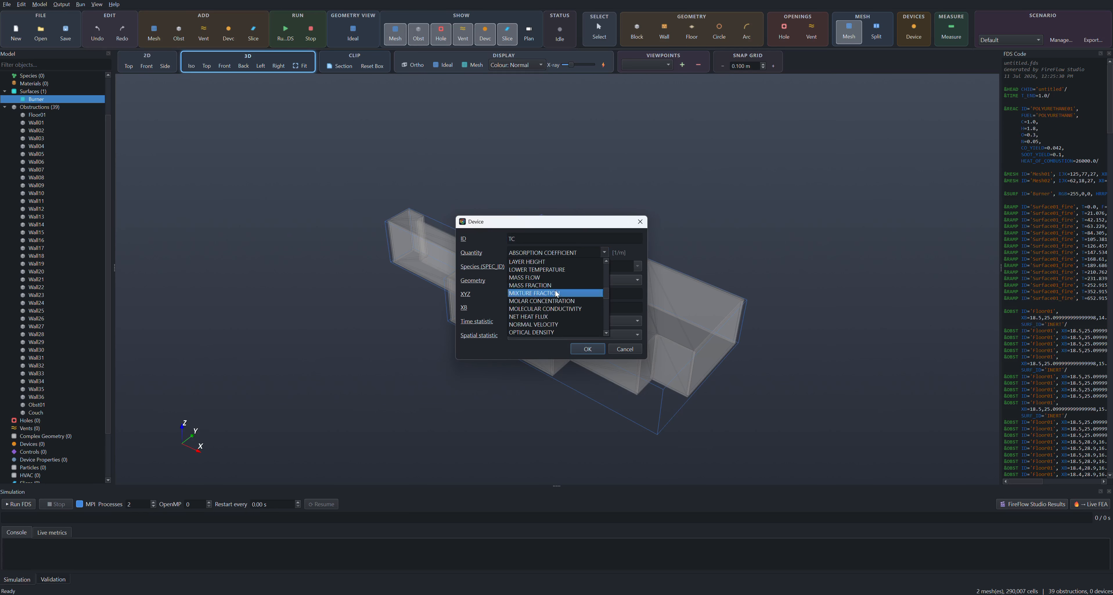
{"action": "left_click", "coordinate": [563, 309]}
{"action": "left_click", "coordinate": [557, 294]}
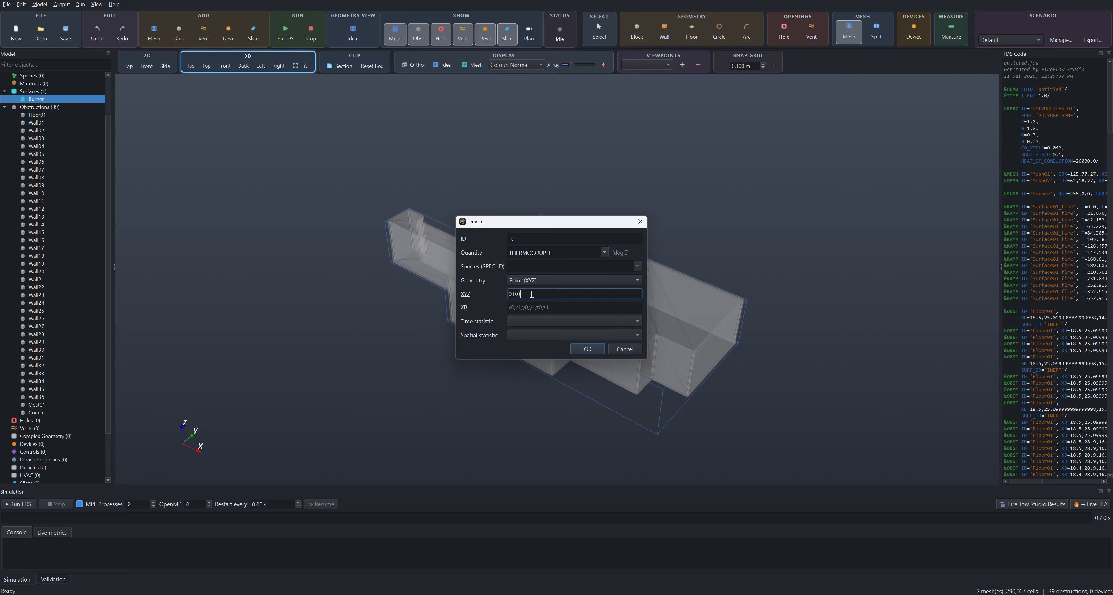
{"action": "left_click_drag", "start_coordinate": [558, 223], "coordinate": [313, 244]}
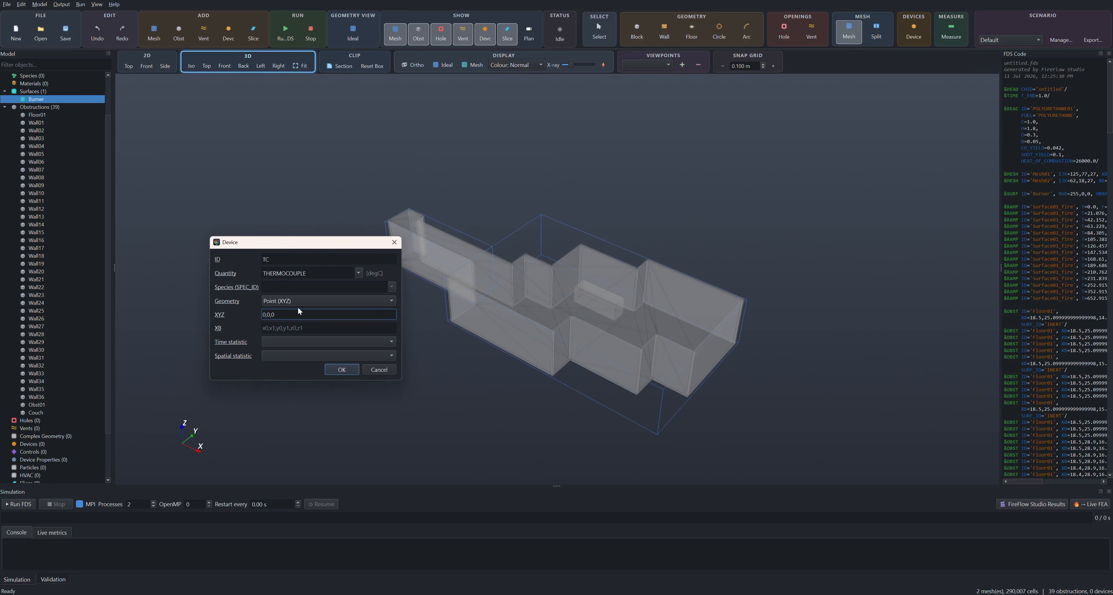
{"action": "left_click_drag", "start_coordinate": [292, 313], "coordinate": [219, 315]}
{"action": "type", "text": "2"}
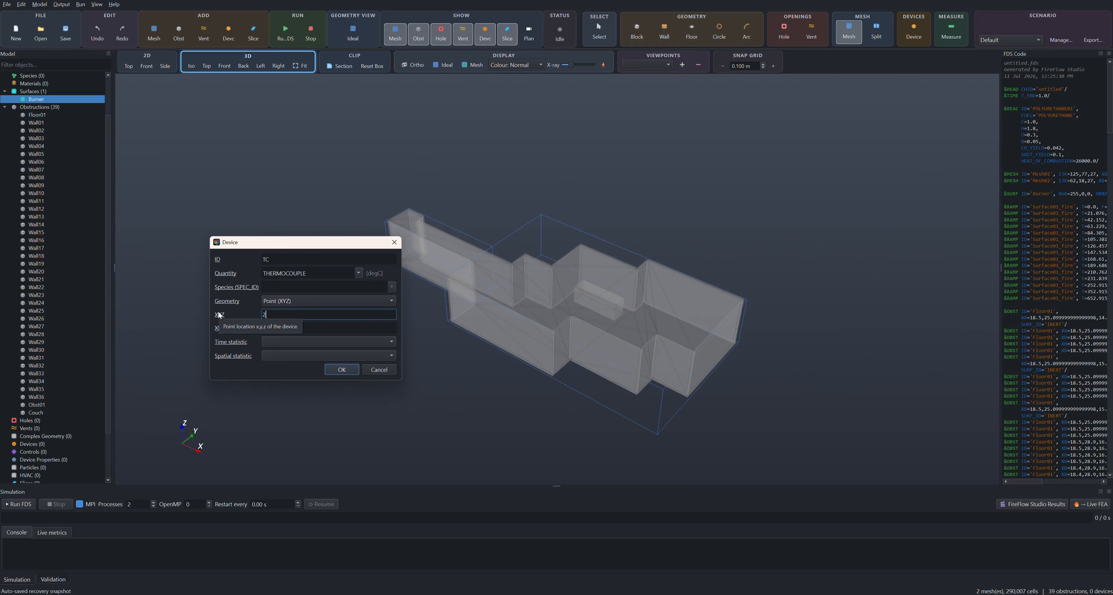
{"action": "type", "text": "2,23,1.5"}
{"action": "key", "text": "Return"}
Open the copy/move settings for the TC device and choose to move it.
{"action": "left_click_drag", "start_coordinate": [471, 377], "coordinate": [419, 451]}
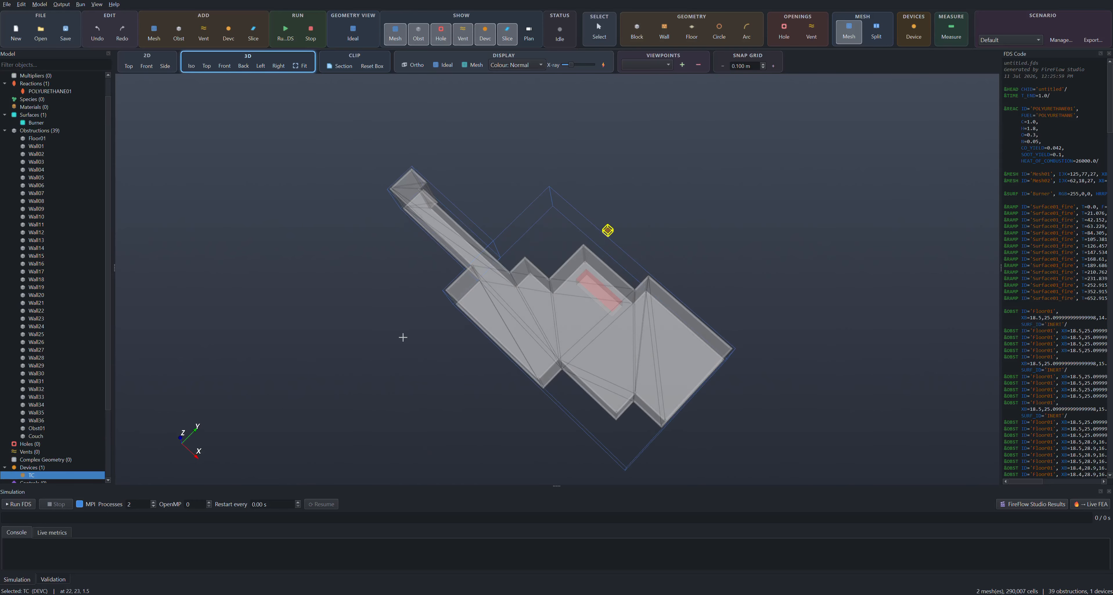
{"action": "right_click", "coordinate": [36, 476]}
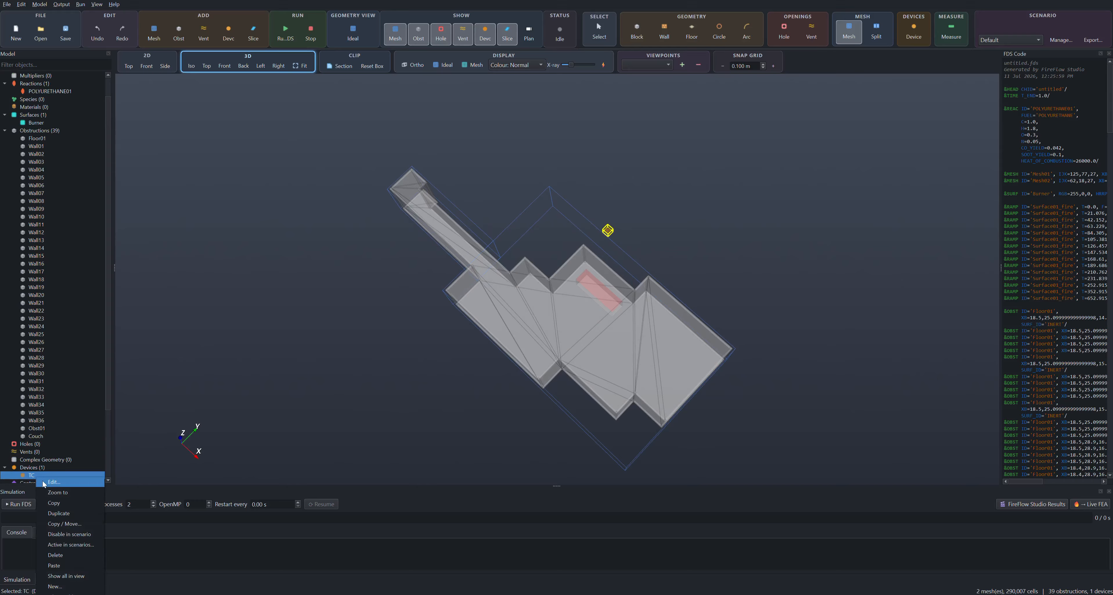
{"action": "left_click", "coordinate": [73, 523]}
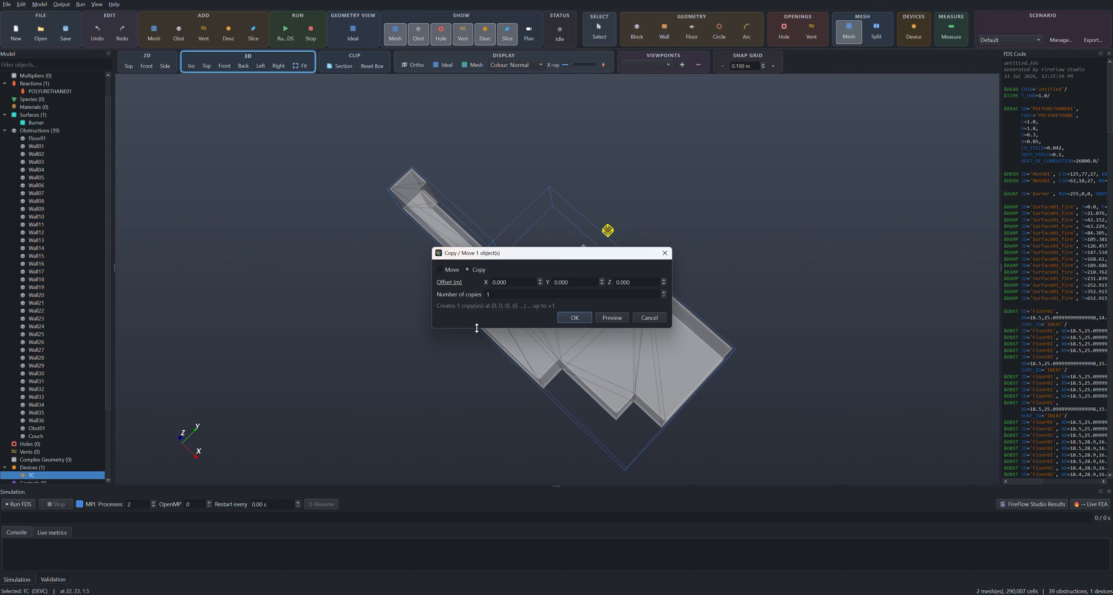
{"action": "left_click_drag", "start_coordinate": [530, 253], "coordinate": [340, 248]}
{"action": "left_click", "coordinate": [260, 262]}
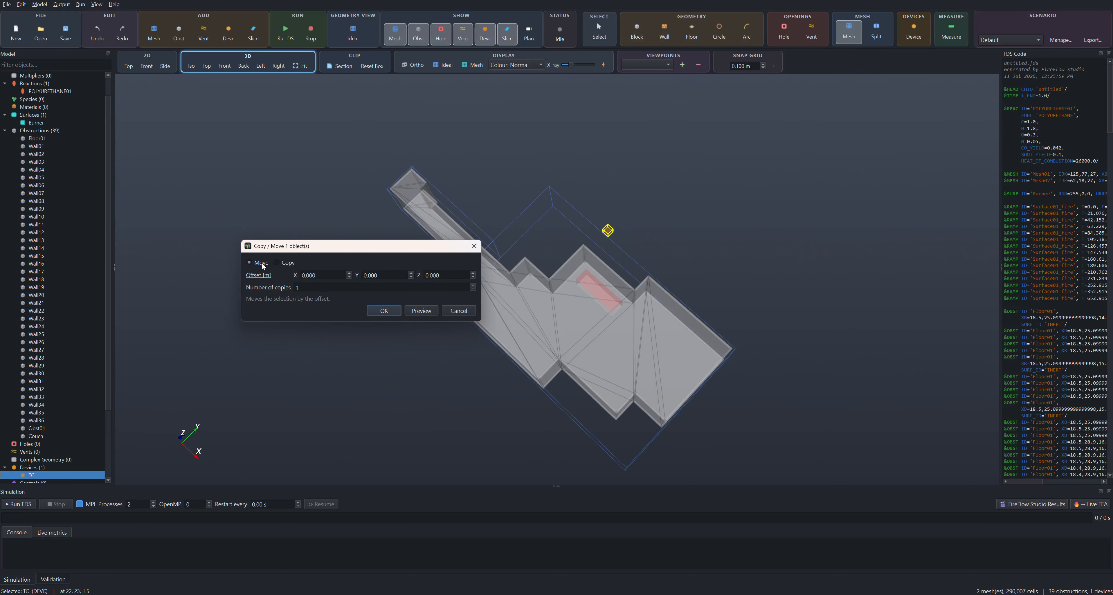
Try an X offset of -2 m for the thermocouple move.
{"action": "left_click", "coordinate": [339, 278]}
{"action": "key", "text": "BackSpace"}
{"action": "key", "text": "BackSpace"}
{"action": "key", "text": "BackSpace"}
{"action": "key", "text": "BackSpace"}
{"action": "key", "text": "BackSpace"}
{"action": "type", "text": "-2"}
{"action": "key", "text": "Tab"}
Move the TC device by an offset of 2 m in X and -2 m in Y, previewing it first.
{"action": "triple_click", "coordinate": [324, 276]}
{"action": "type", "text": "2"}
{"action": "key", "text": "Tab"}
{"action": "type", "text": "-2"}
{"action": "left_click", "coordinate": [447, 276]}
{"action": "left_click", "coordinate": [421, 312]}
{"action": "left_click", "coordinate": [384, 311]}
Turn on the section clip box, adjust its height over the model, and enlarge the simulation area.
{"action": "middle_click_drag", "start_coordinate": [337, 233], "coordinate": [728, 309]}
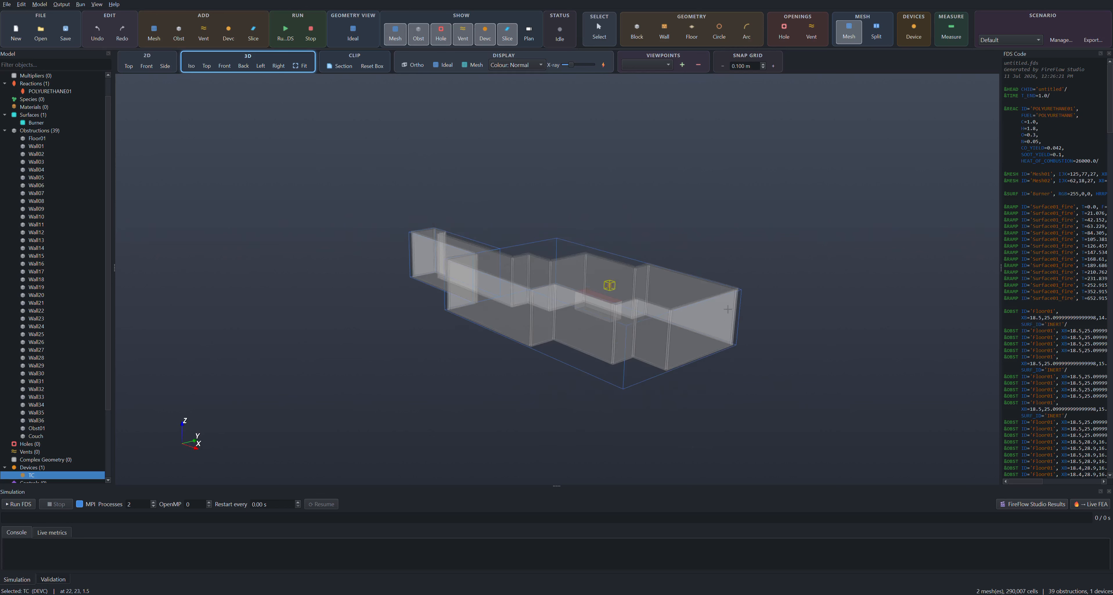
{"action": "left_click", "coordinate": [341, 68]}
{"action": "left_click_drag", "start_coordinate": [538, 283], "coordinate": [543, 258]}
{"action": "middle_click_drag", "start_coordinate": [427, 398], "coordinate": [892, 427]}
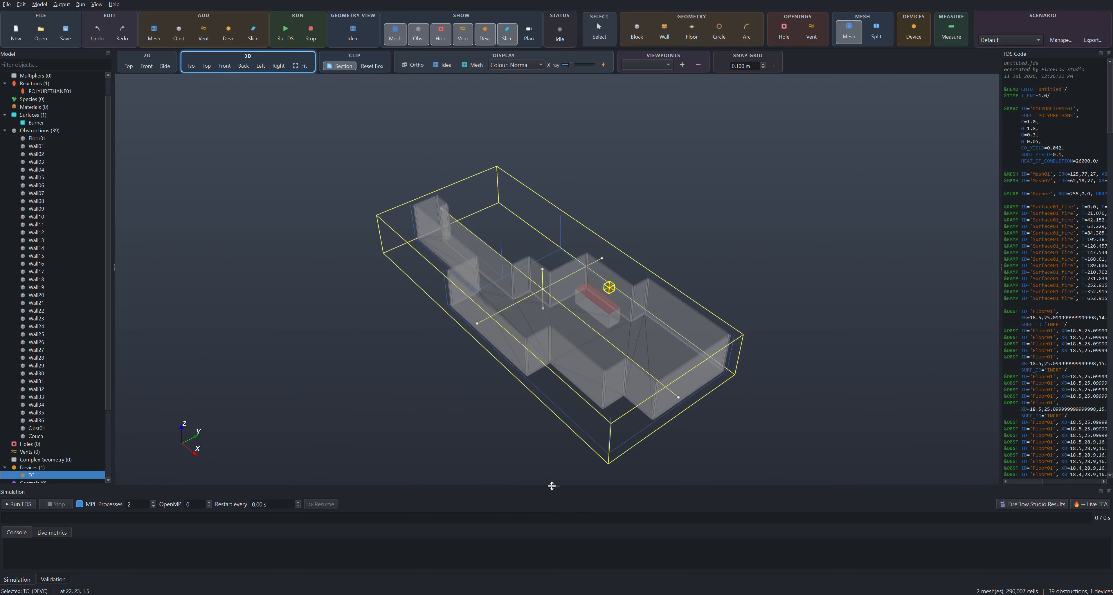
{"action": "left_click_drag", "start_coordinate": [557, 486], "coordinate": [565, 451]}
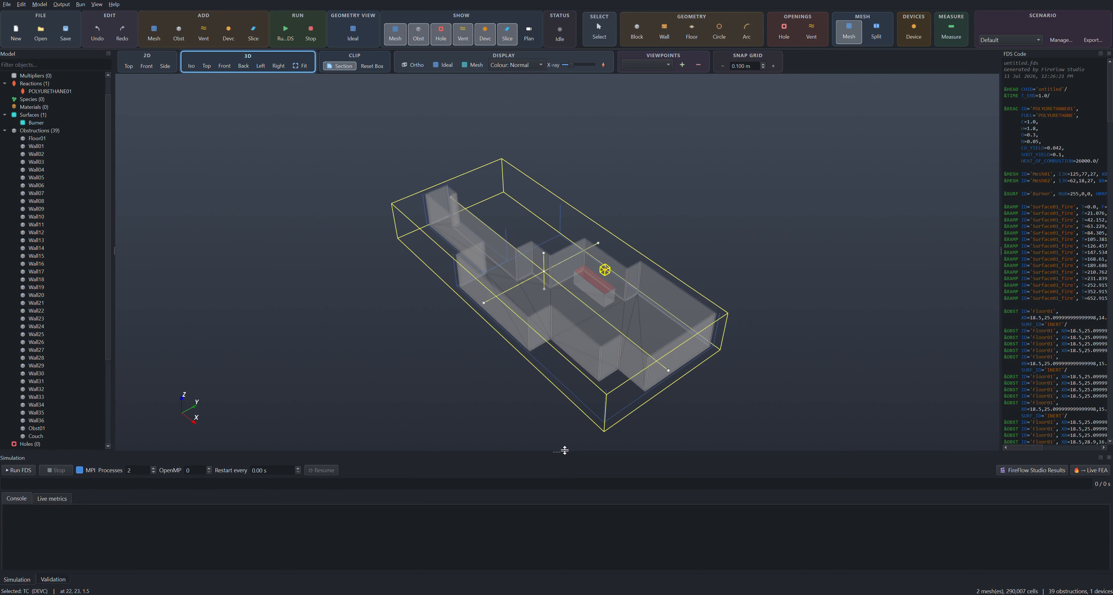
Add a boundary quantity output for ADIABATIC SURFACE TEMPERATURE.
{"action": "left_click", "coordinate": [562, 255]}
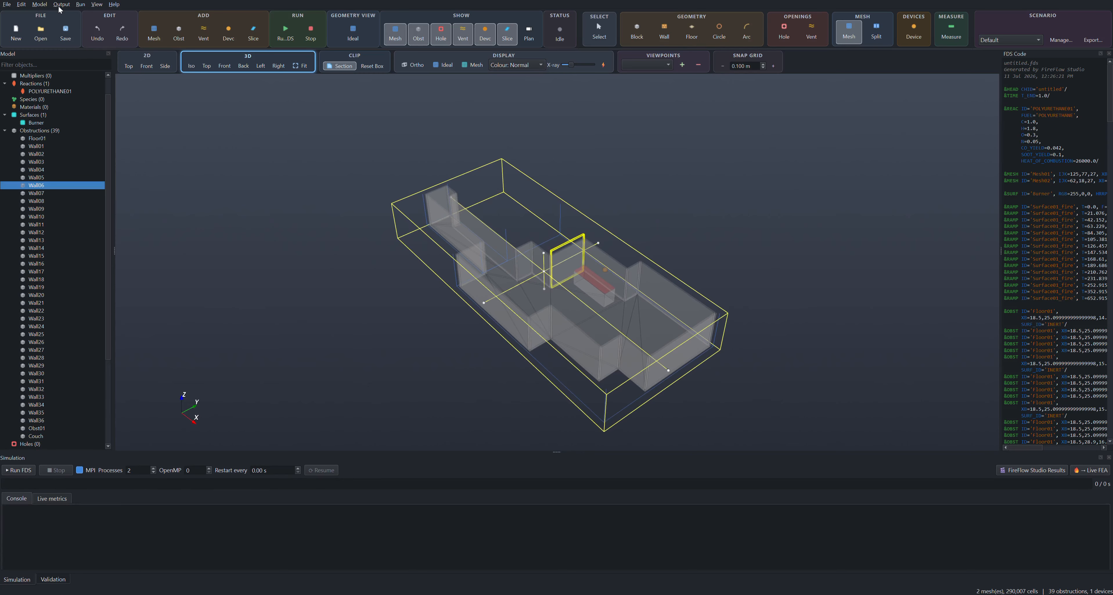
{"action": "left_click", "coordinate": [80, 4]}
{"action": "mouse_move", "coordinate": [63, 4]}
{"action": "left_click", "coordinate": [74, 37]}
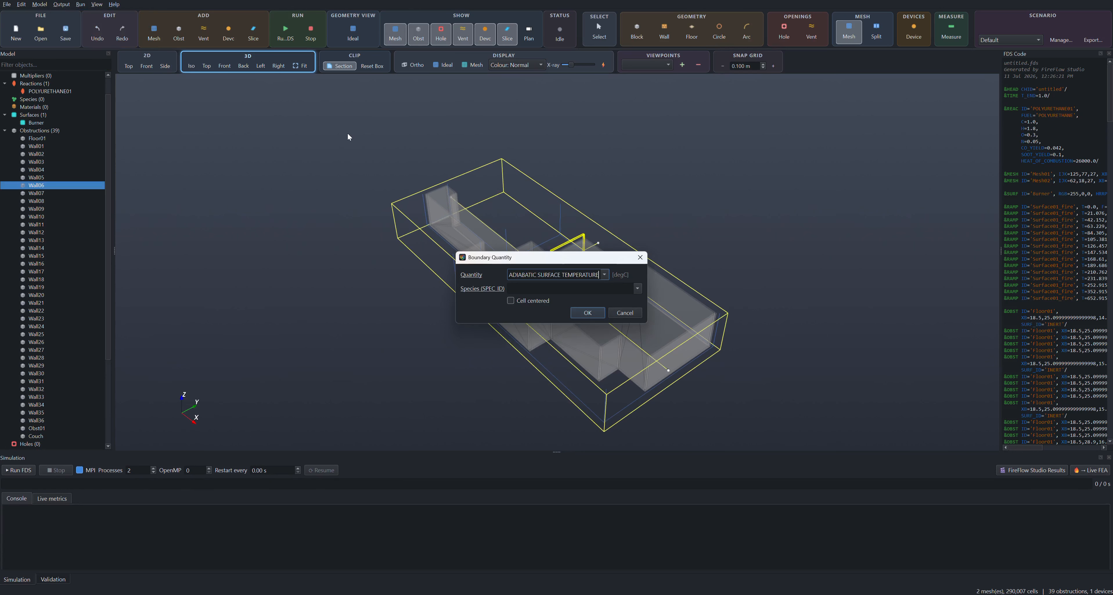
{"action": "left_click", "coordinate": [587, 313]}
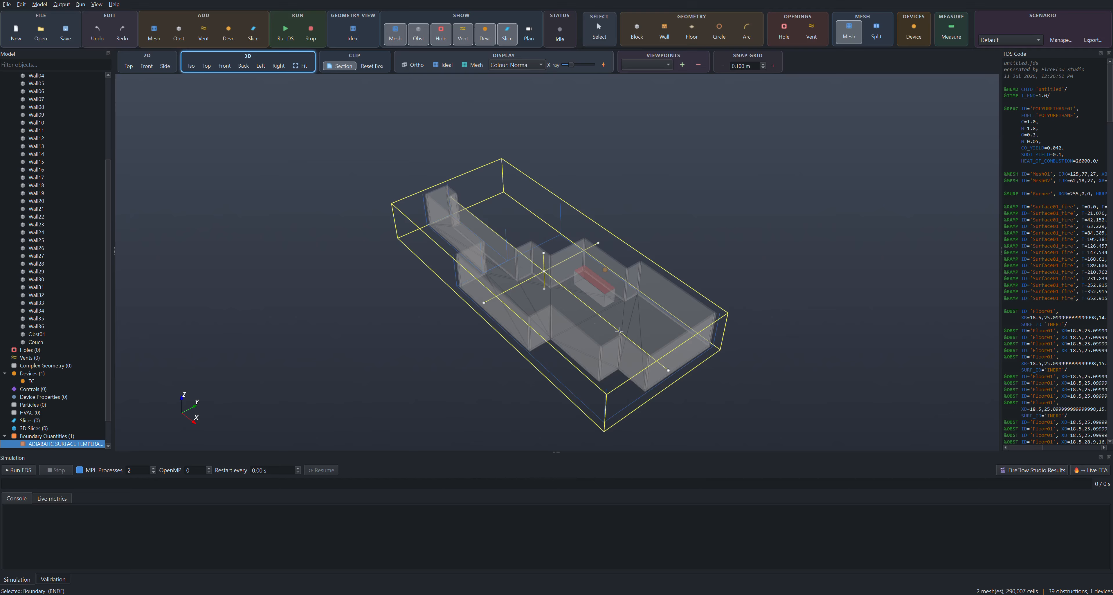
Rename the Wall06 obstruction beside the couch as FEA-test.
{"action": "left_click", "coordinate": [566, 251]}
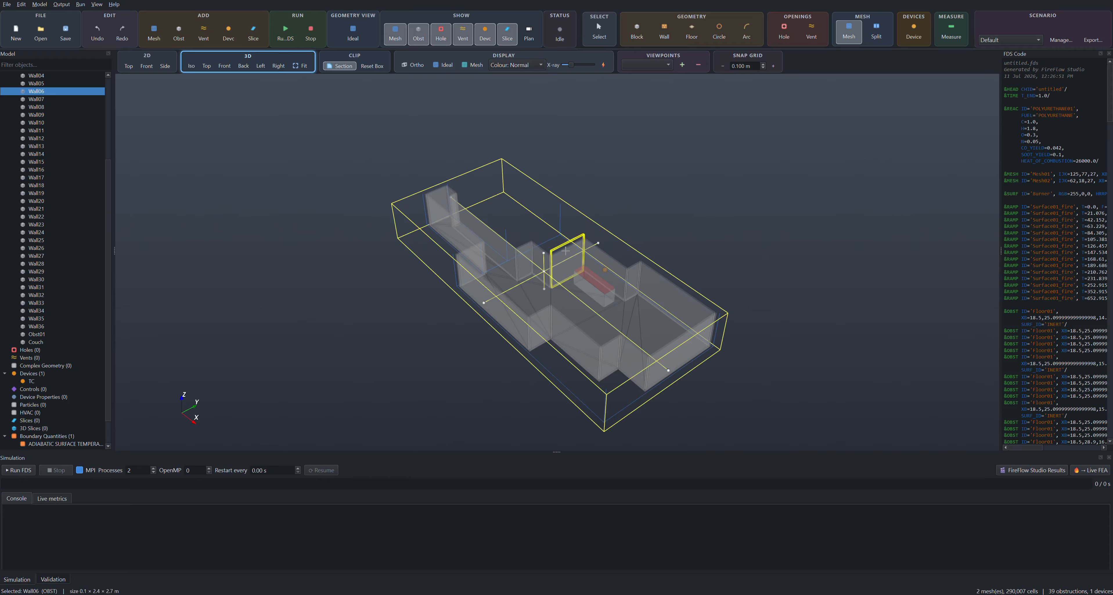
{"action": "double_click", "coordinate": [566, 251]}
{"action": "double_click", "coordinate": [503, 212]}
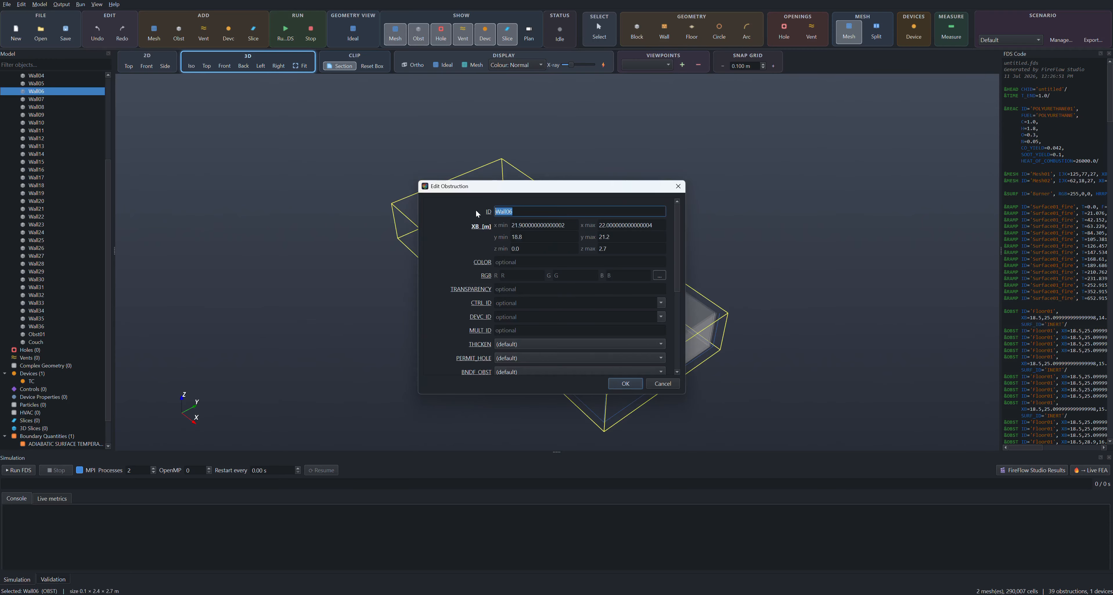
{"action": "type", "text": "FEA-test"}
{"action": "key", "text": "Return"}
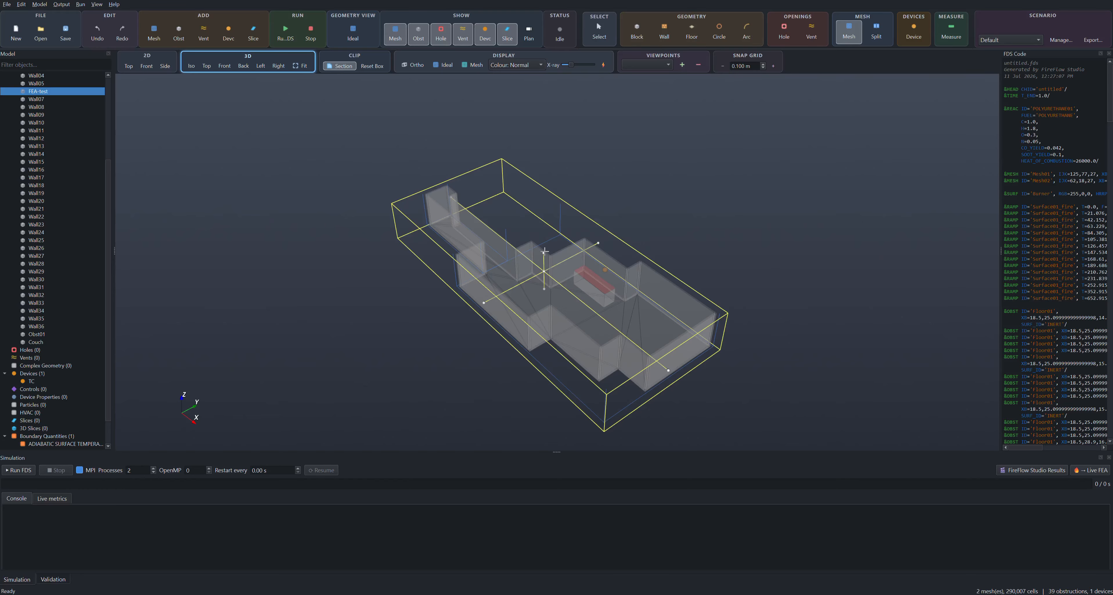
Raise the clip box's top and draw a hole about 1.8 m wide and 2 m high through the wall in the 2D front view.
{"action": "mouse_move", "coordinate": [544, 253]}
{"action": "left_mouse_down"}
{"action": "mouse_move", "coordinate": [547, 218]}
{"action": "mouse_move", "coordinate": [543, 234]}
{"action": "left_mouse_up"}
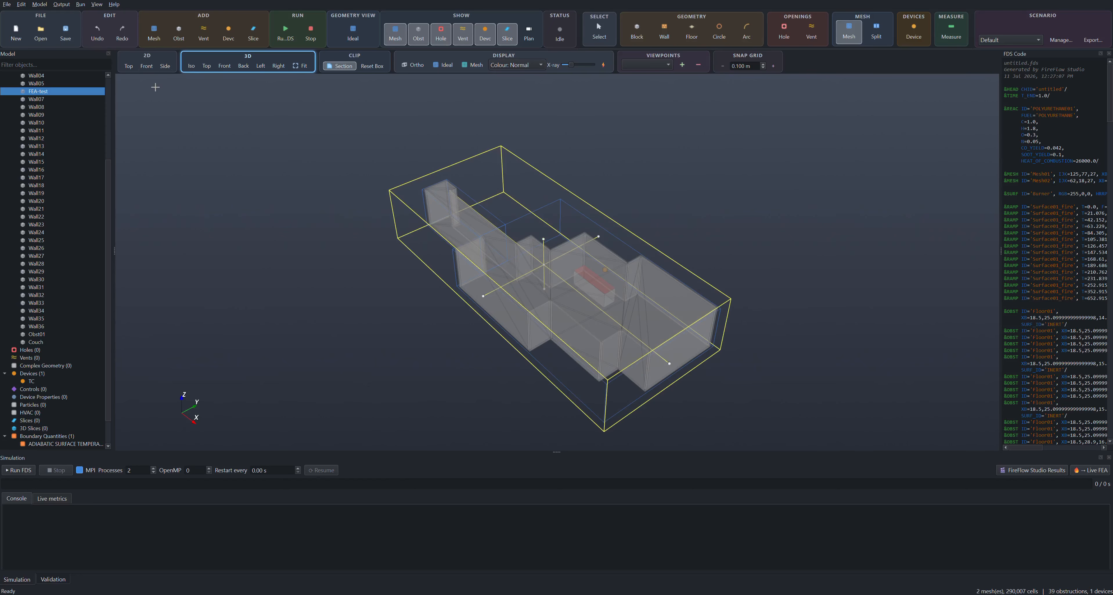
{"action": "left_click", "coordinate": [146, 67]}
{"action": "scroll", "coordinate": [652, 270], "scroll_direction": "up", "scroll_amount": 5}
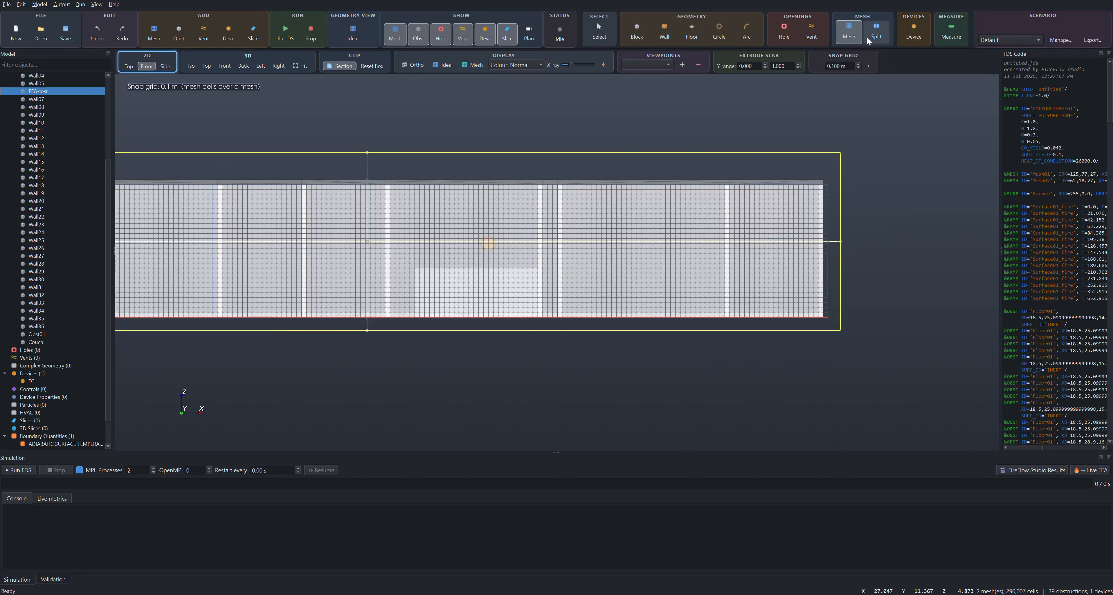
{"action": "left_click", "coordinate": [784, 33]}
{"action": "left_click_drag", "start_coordinate": [605, 212], "coordinate": [676, 290]}
{"action": "left_click_drag", "start_coordinate": [676, 290], "coordinate": [693, 311]}
Return to the isometric 3D view, turn off the section clip box, and inspect the model.
{"action": "left_click", "coordinate": [192, 67]}
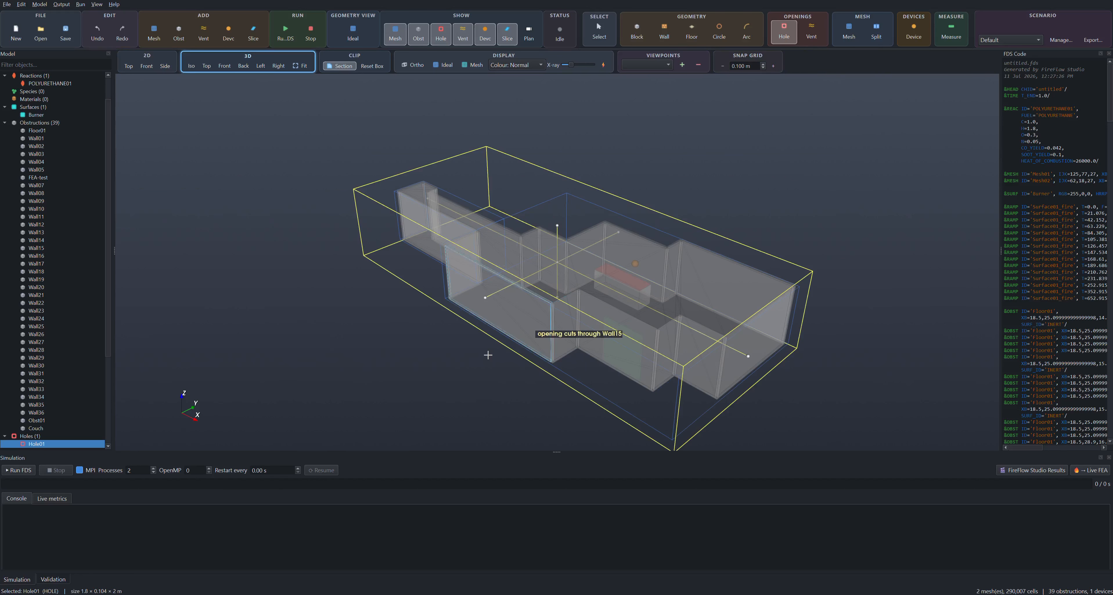
{"action": "key", "text": "Escape"}
{"action": "middle_click_drag", "start_coordinate": [408, 358], "coordinate": [408, 393]}
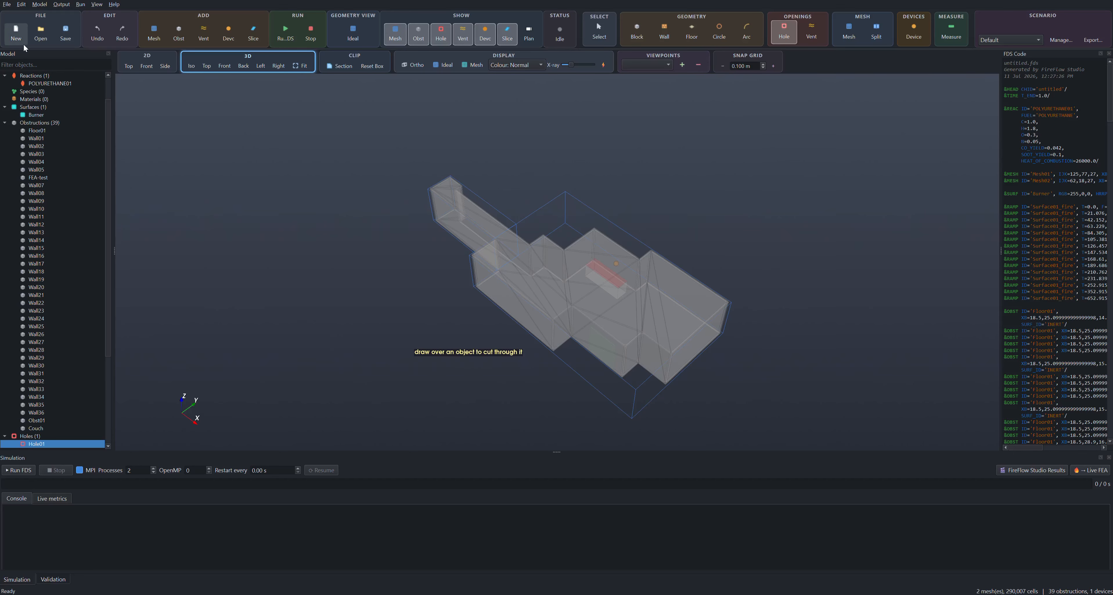
Start saving the model as an FDS file and create a folder named Demo2 inside 7-Demo on the D: drive.
{"action": "left_click", "coordinate": [6, 4]}
{"action": "left_click", "coordinate": [21, 42]}
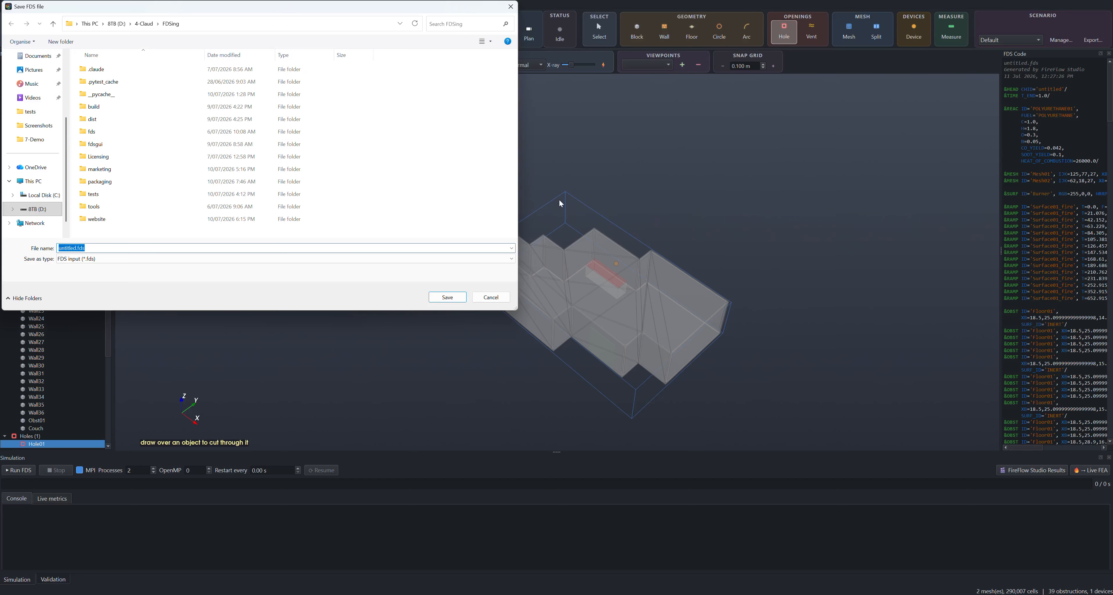
{"action": "left_click", "coordinate": [37, 209]}
{"action": "double_click", "coordinate": [94, 170]}
{"action": "left_click", "coordinate": [61, 41]}
{"action": "type", "text": "Demo2"}
{"action": "key", "text": "Return"}
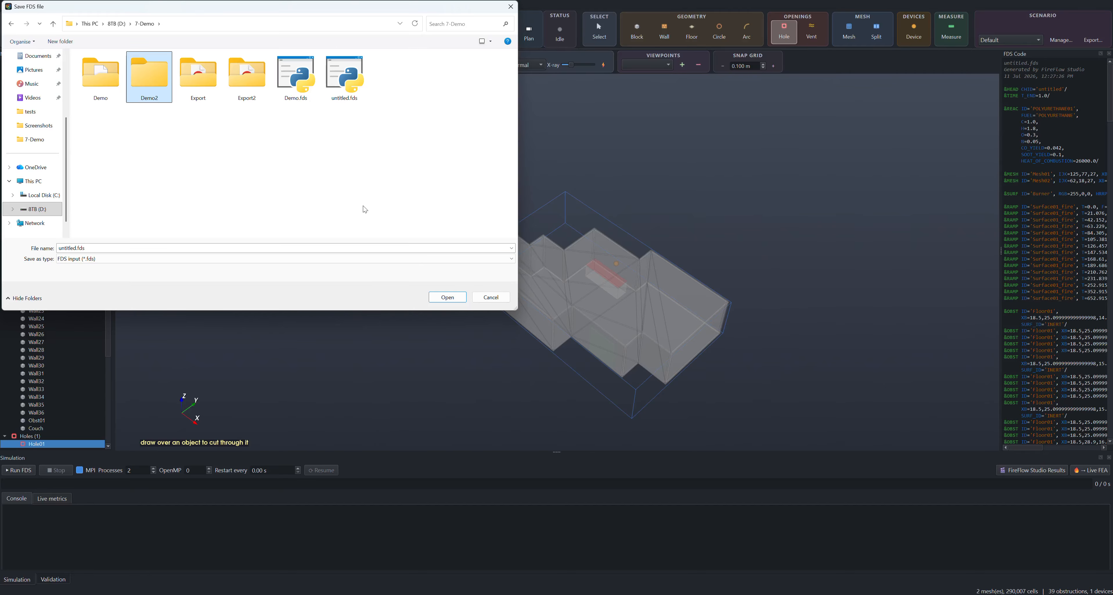
Save the FDS file as Demo2 inside the new Demo2 folder.
{"action": "double_click", "coordinate": [164, 79]}
{"action": "left_click", "coordinate": [108, 246]}
{"action": "type", "text": "Demo2"}
{"action": "key", "text": "Return"}
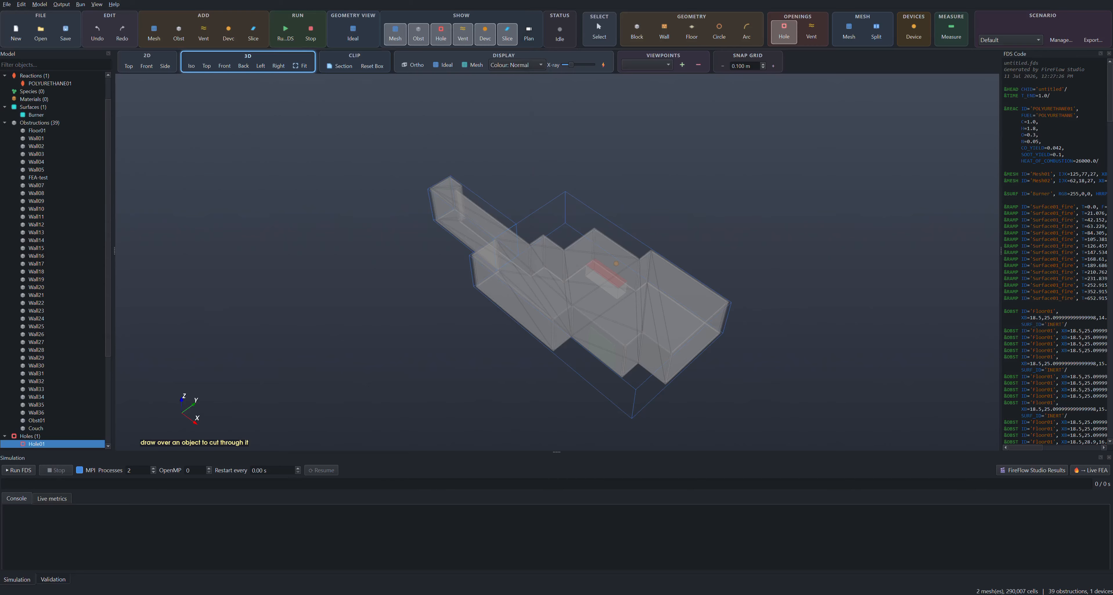
Start an FDS run of the saved model and stop it again.
{"action": "left_click", "coordinate": [20, 470]}
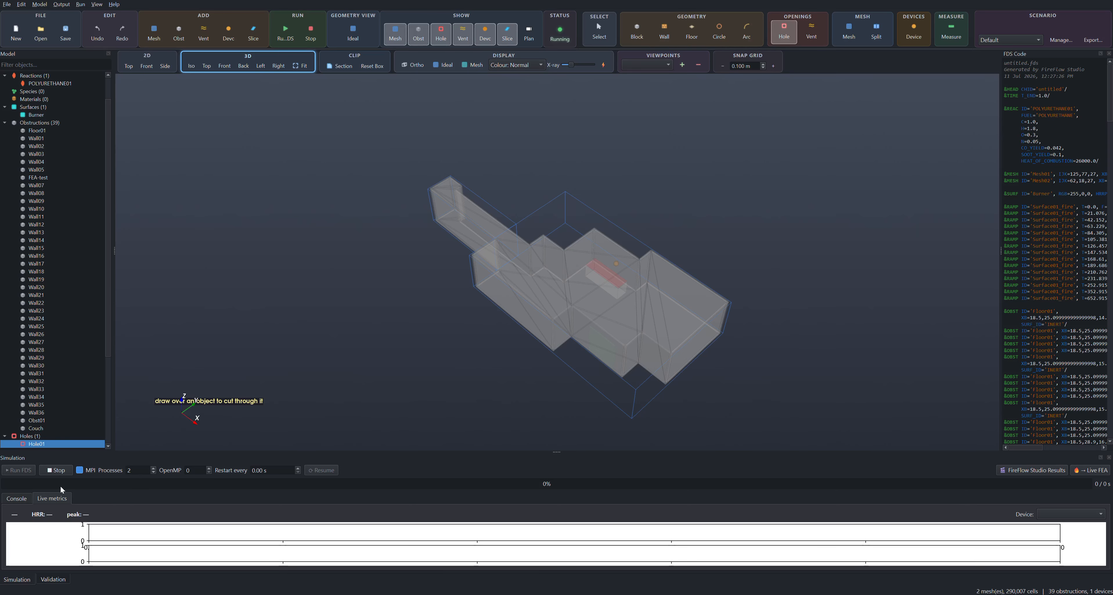
{"action": "left_click", "coordinate": [59, 471]}
{"action": "middle_click_drag", "start_coordinate": [827, 415], "coordinate": [830, 369]}
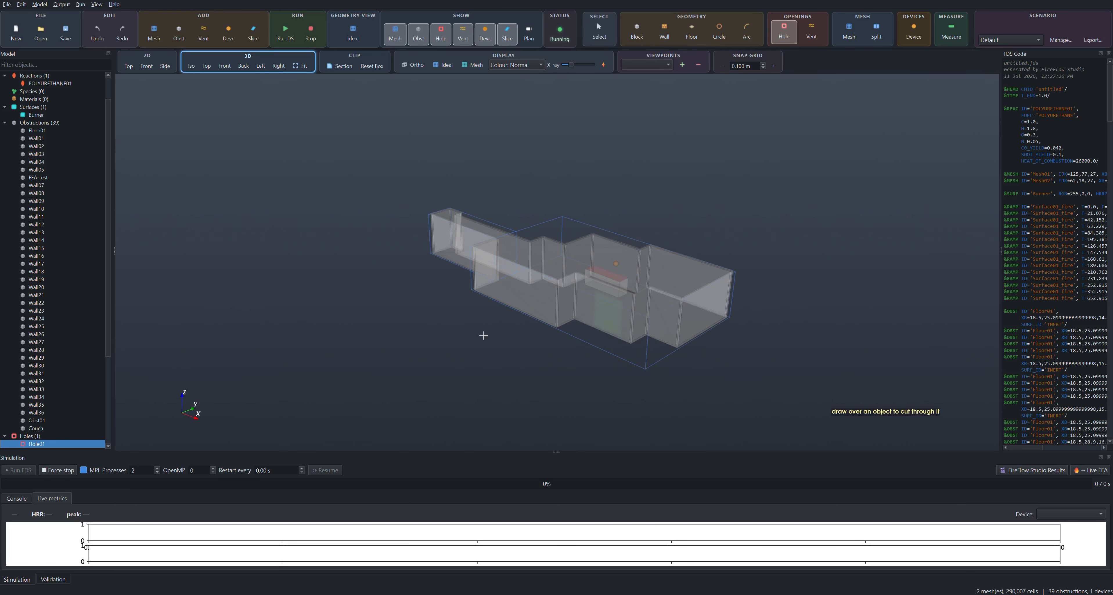
{"action": "middle_click_drag", "start_coordinate": [479, 333], "coordinate": [459, 369]}
{"action": "scroll", "coordinate": [48, 103], "scroll_direction": "up", "scroll_amount": 2}
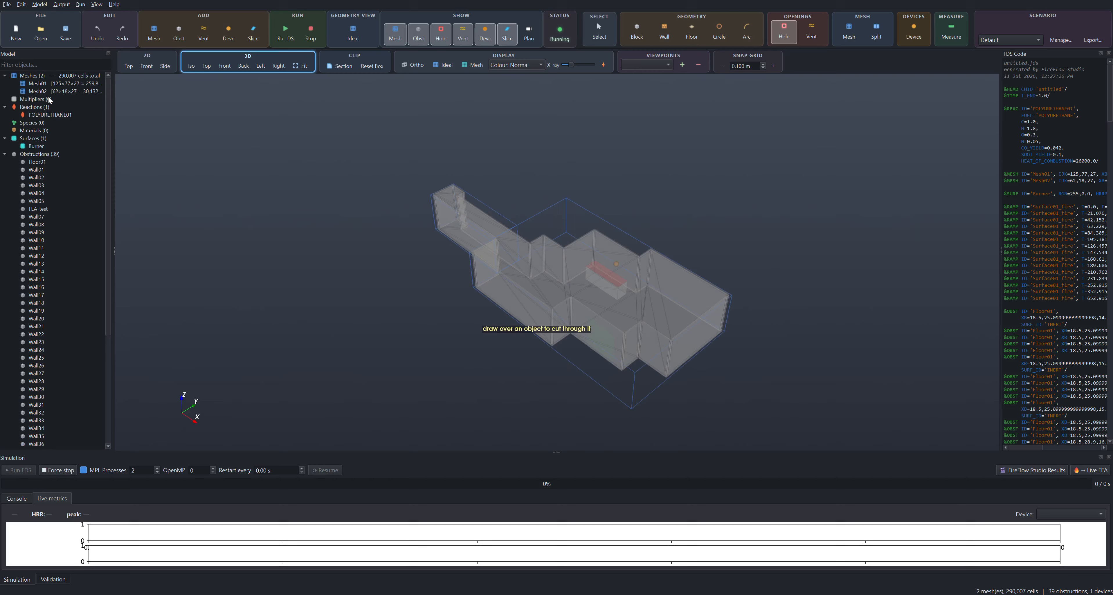
Divide Mesh01 into 3 × 2 × 1 sub-meshes.
{"action": "left_click", "coordinate": [60, 84]}
{"action": "double_click", "coordinate": [60, 85]}
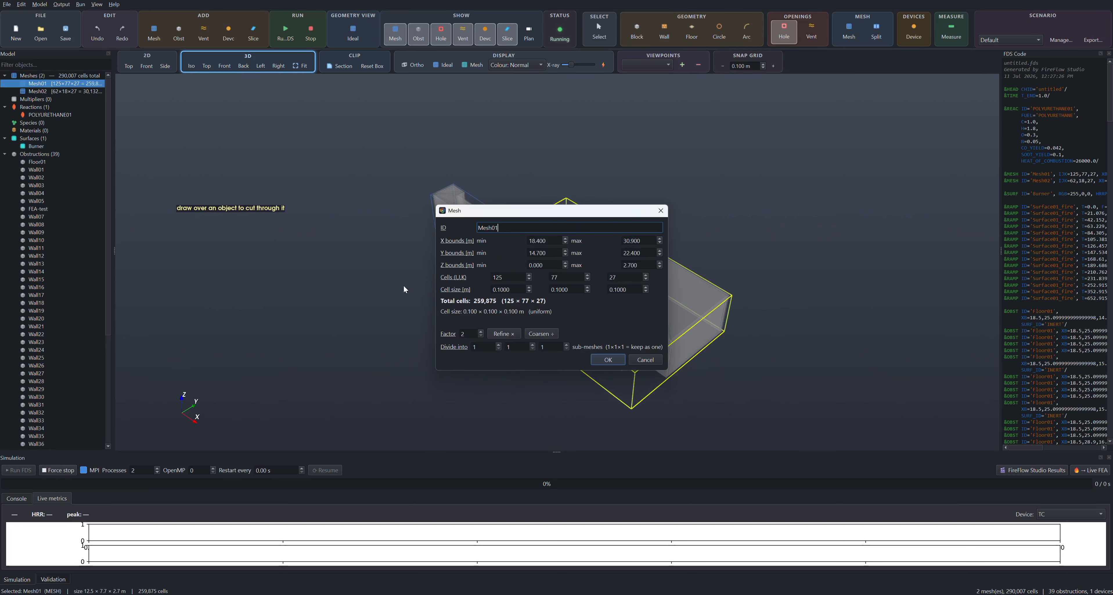
{"action": "left_click_drag", "start_coordinate": [546, 214], "coordinate": [282, 181]}
{"action": "left_click", "coordinate": [220, 312]}
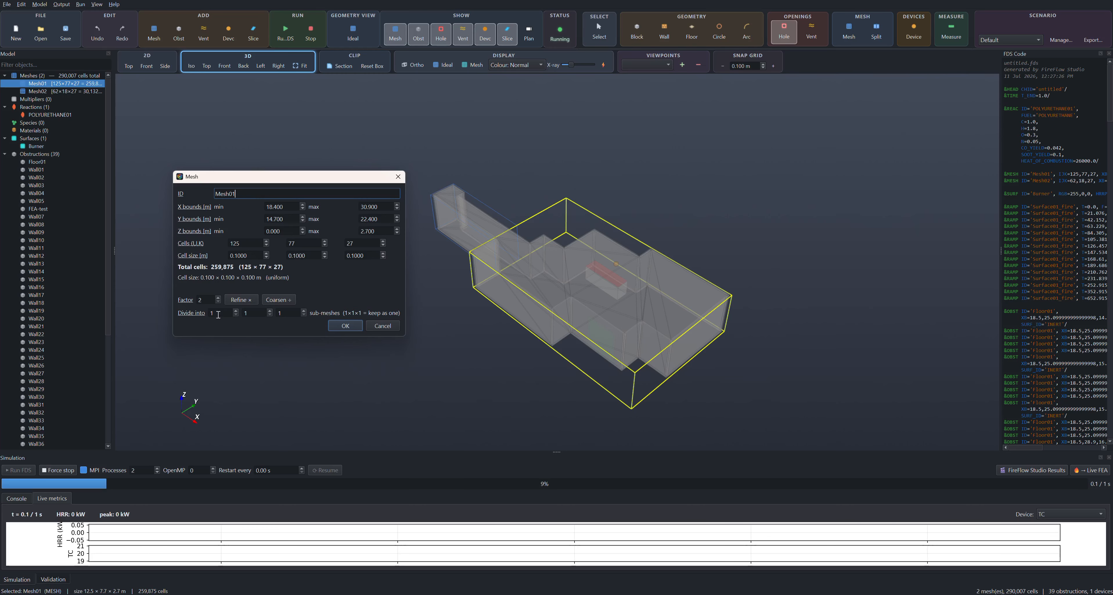
{"action": "type", "text": "3"}
{"action": "left_click", "coordinate": [255, 312]}
{"action": "type", "text": "2"}
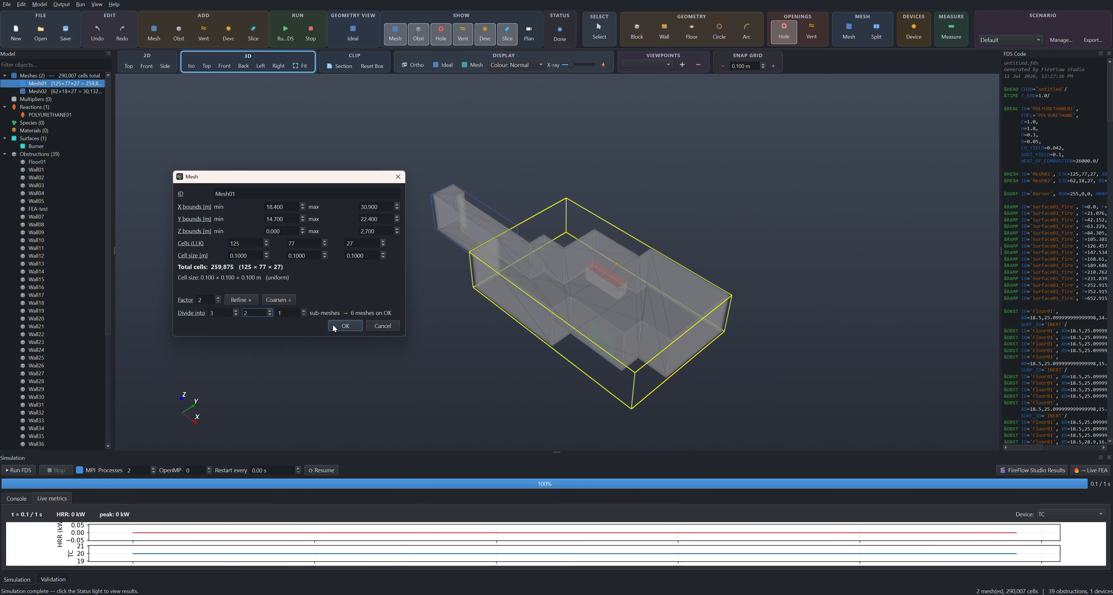
{"action": "left_click", "coordinate": [345, 326]}
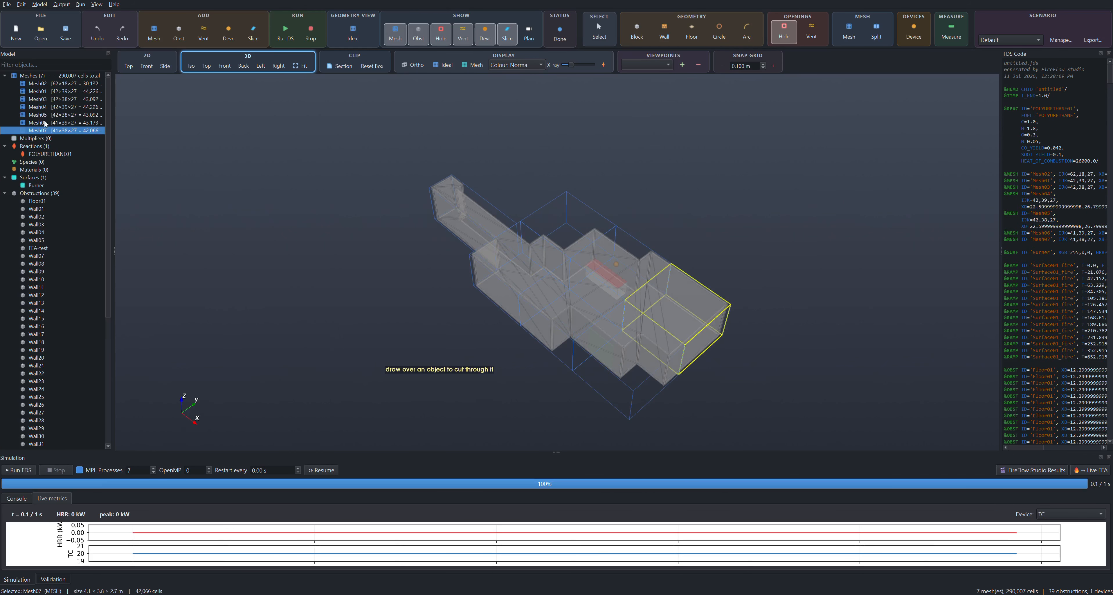
Open the exterior mesh boundaries of all seven meshes at once.
{"action": "left_click", "coordinate": [43, 85], "text": "shift"}
{"action": "right_click", "coordinate": [43, 85]}
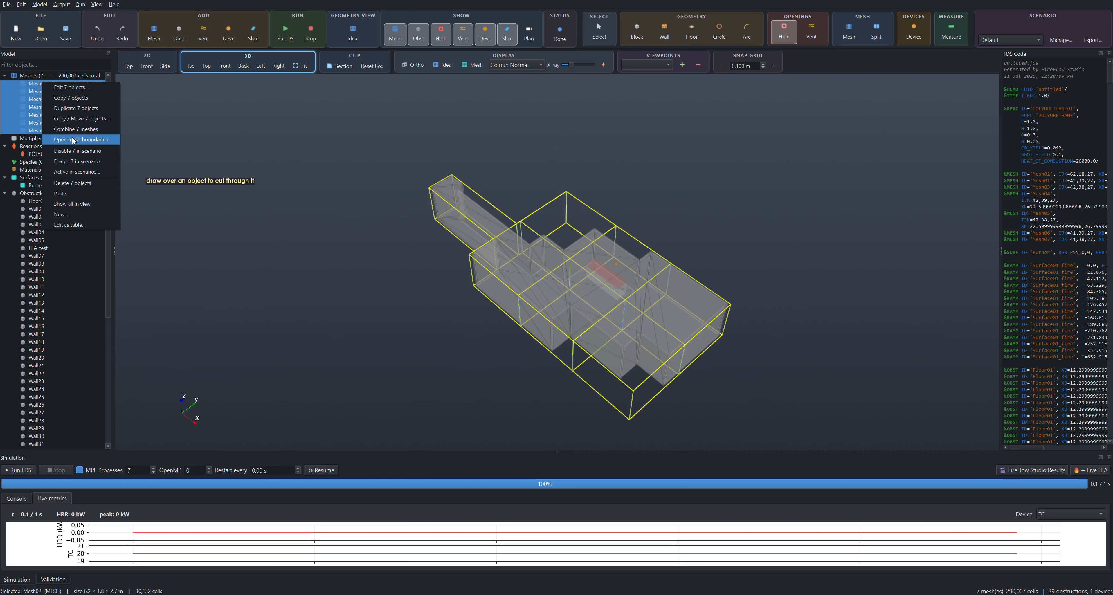
{"action": "left_click", "coordinate": [75, 142]}
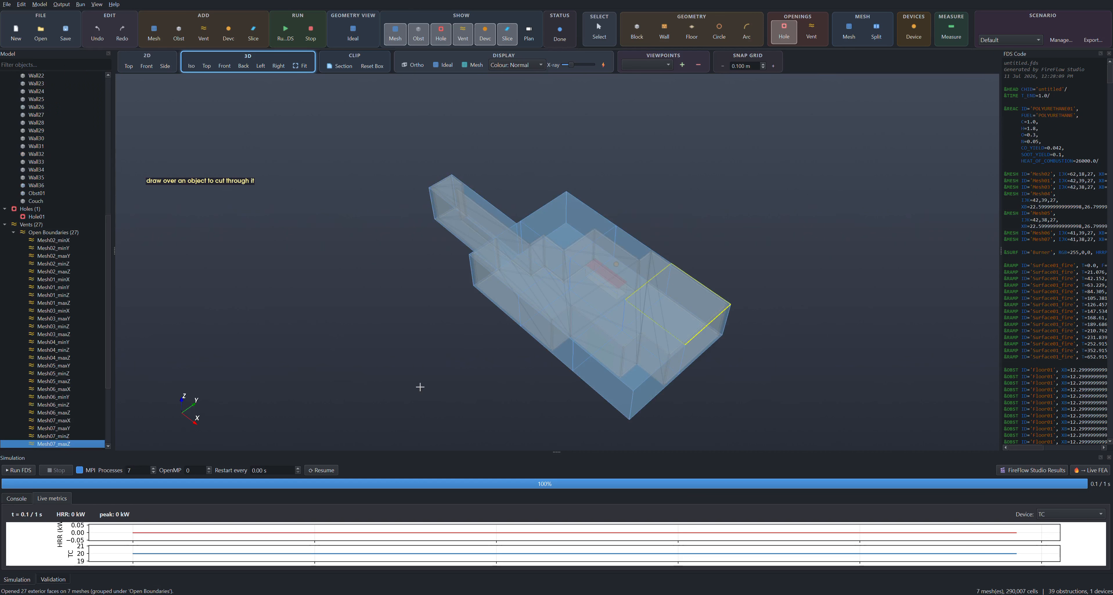
Hide the vents in the 3D view and run the FDS simulation, overwriting the existing results.
{"action": "left_click", "coordinate": [463, 33]}
{"action": "mouse_move", "coordinate": [536, 437]}
{"action": "middle_mouse_down"}
{"action": "mouse_move", "coordinate": [564, 392]}
{"action": "mouse_move", "coordinate": [539, 417]}
{"action": "middle_mouse_up"}
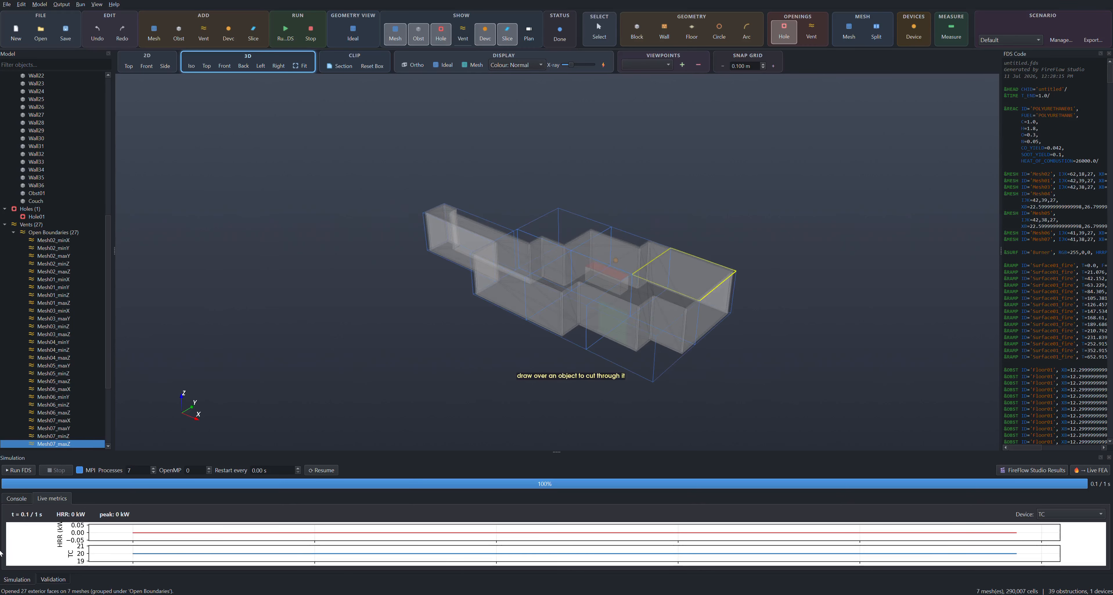
{"action": "left_click", "coordinate": [18, 470]}
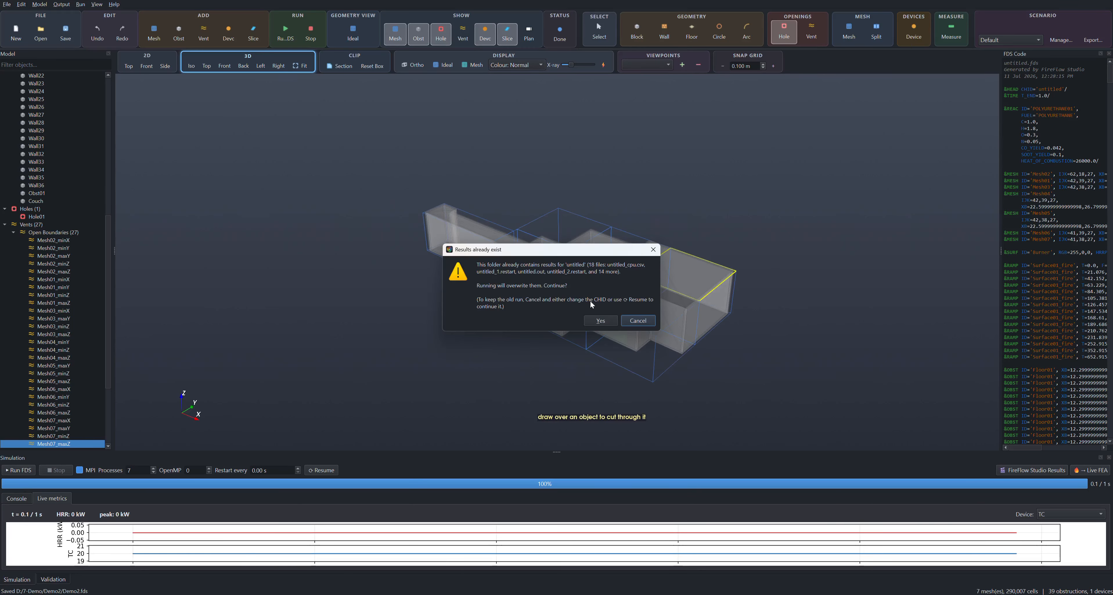
{"action": "left_click", "coordinate": [600, 321]}
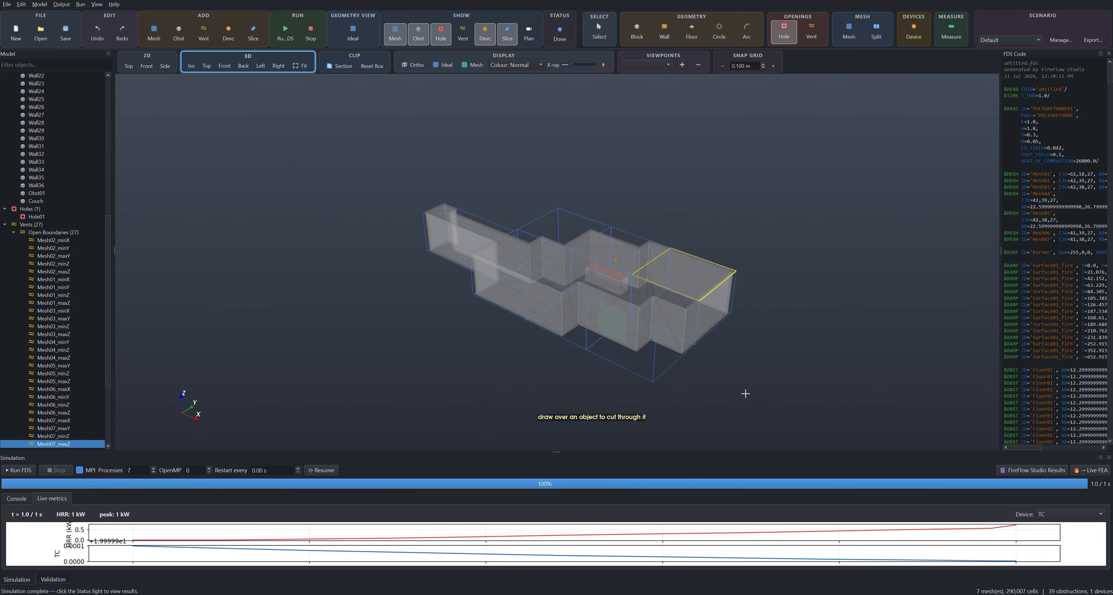
Set the simulation end time T_END to 900 s and rerun FDS, overwriting the previous results.
{"action": "left_click", "coordinate": [58, 5]}
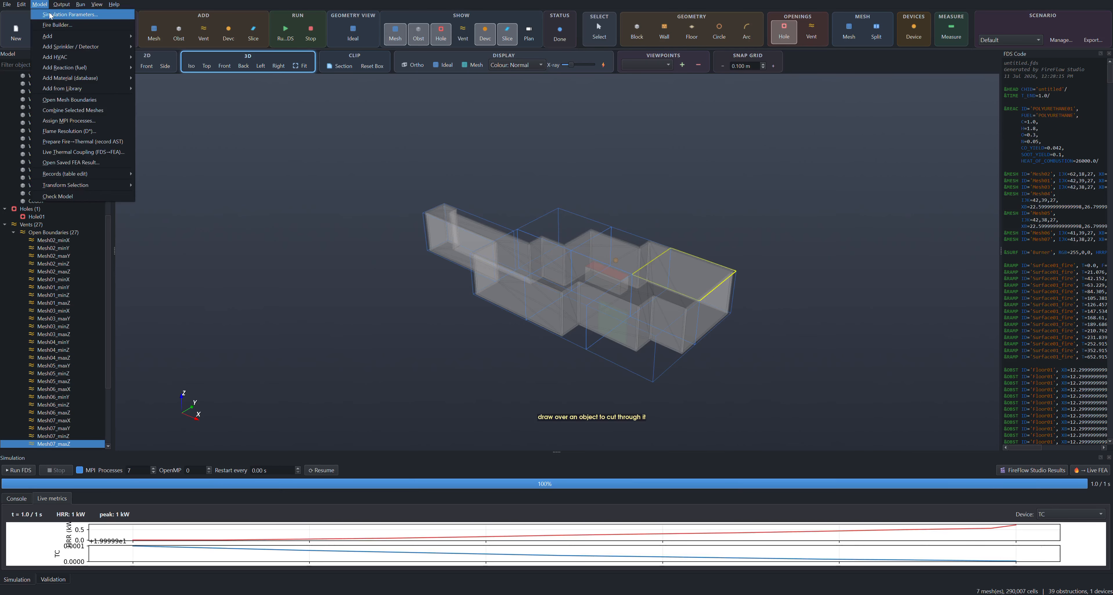
{"action": "left_click", "coordinate": [52, 14]}
{"action": "left_click", "coordinate": [481, 197]}
{"action": "left_click", "coordinate": [521, 228]}
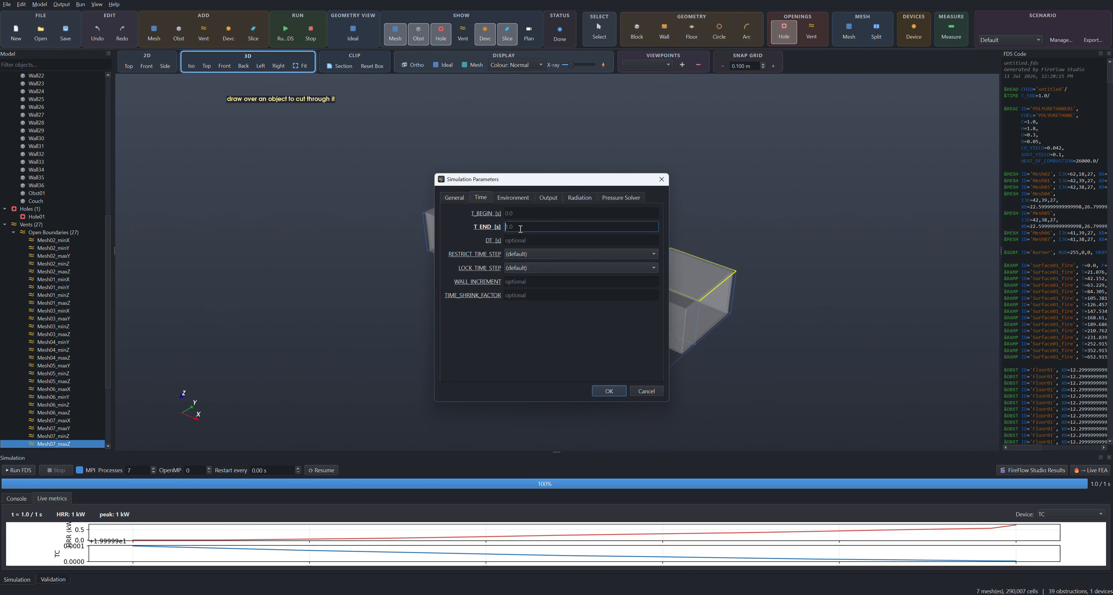
{"action": "type", "text": "900"}
{"action": "left_click", "coordinate": [608, 392]}
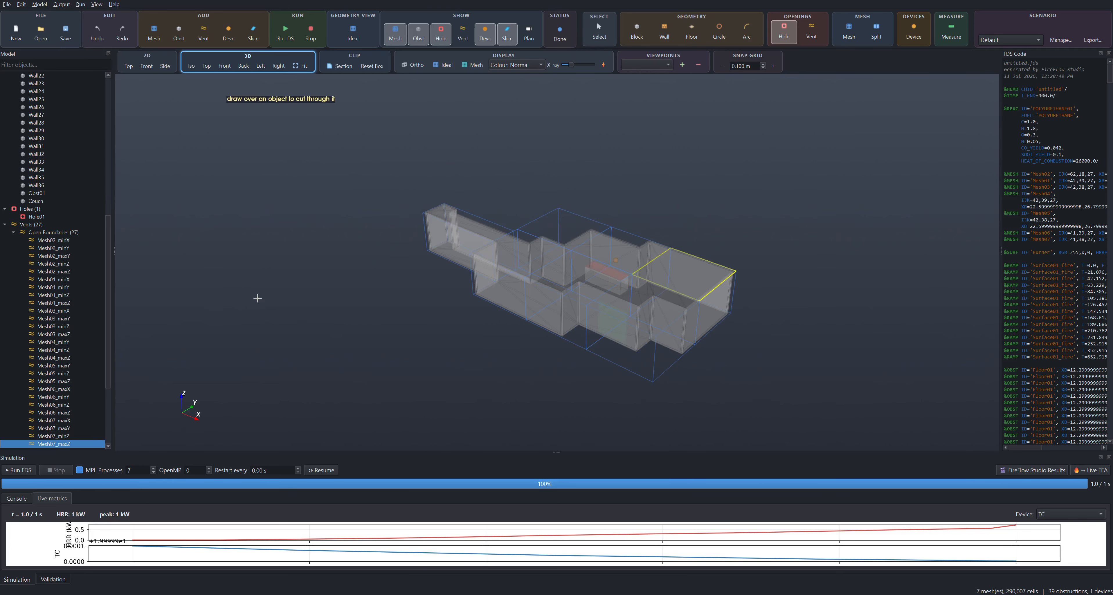
{"action": "left_click", "coordinate": [23, 473]}
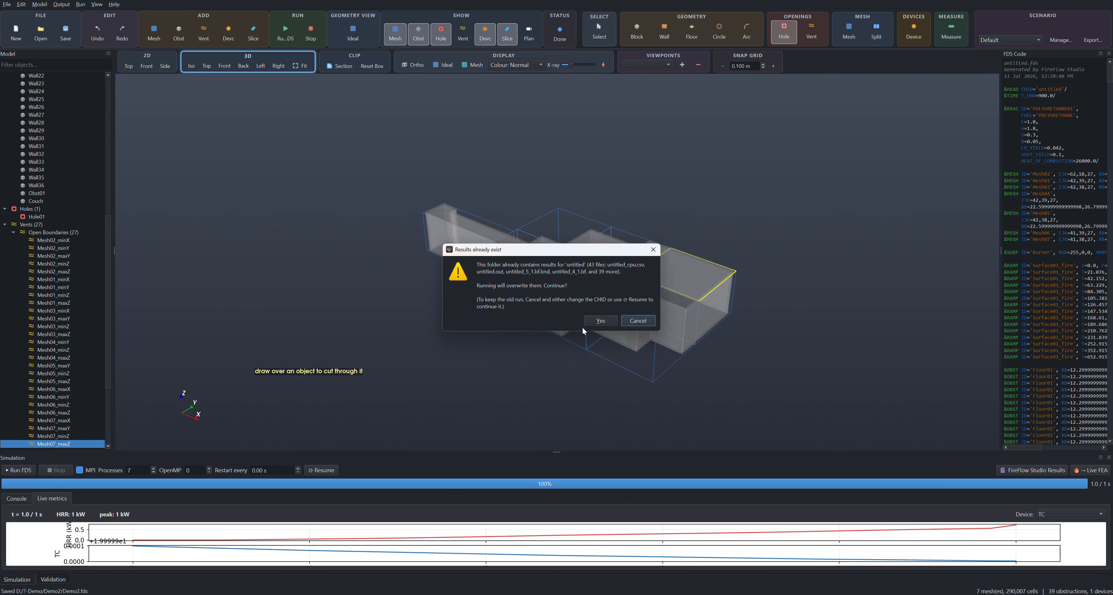
{"action": "left_click", "coordinate": [601, 322]}
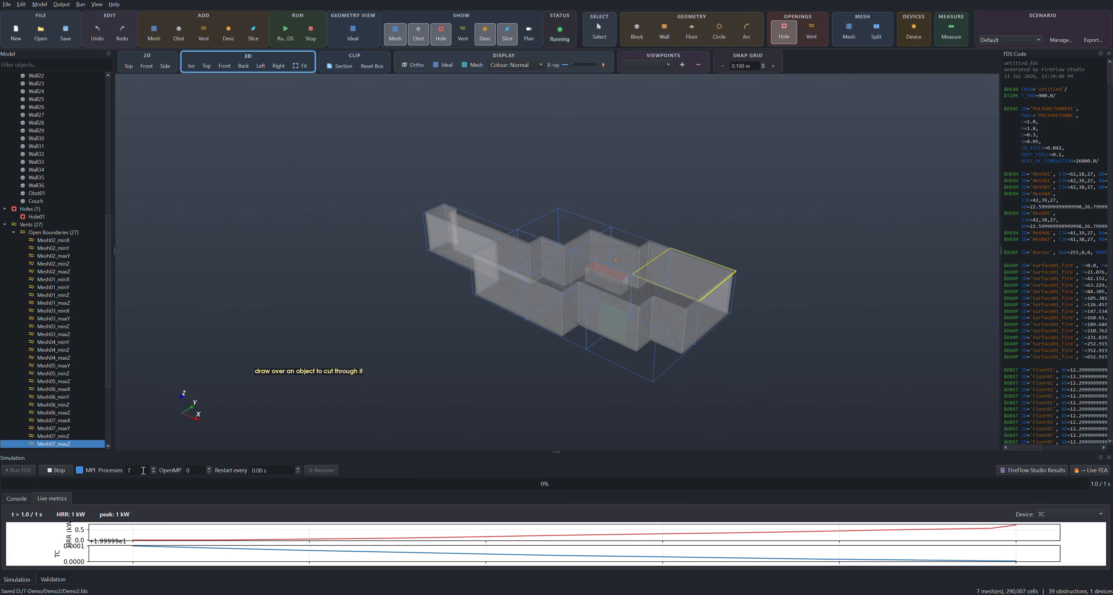
Check the solver's console output, then enlarge the live HRR and TC plots and look at the available devices.
{"action": "left_click", "coordinate": [17, 499]}
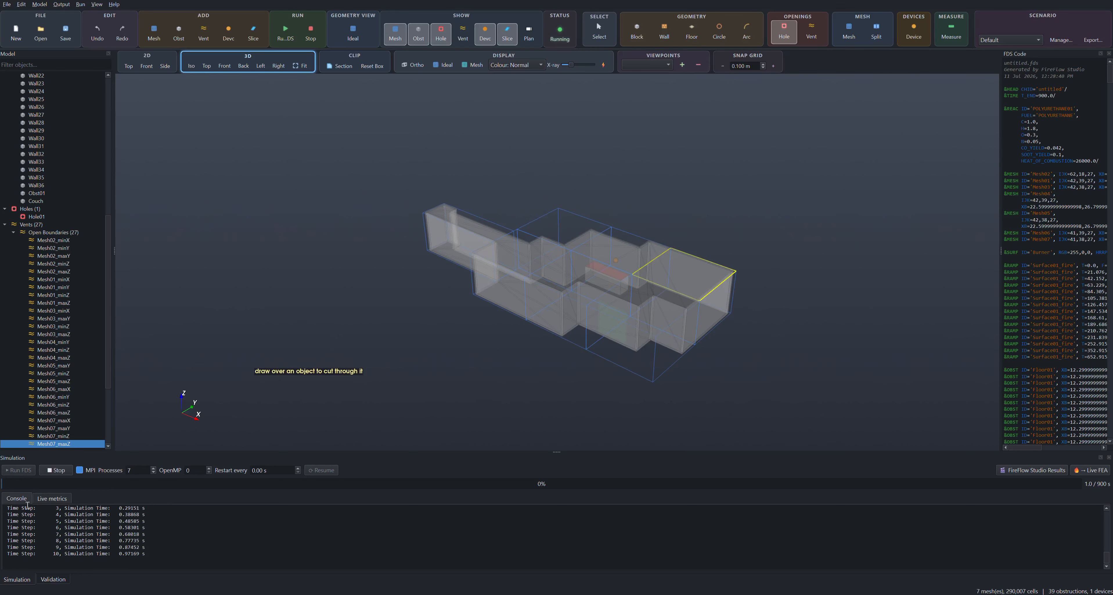
{"action": "left_click", "coordinate": [63, 500]}
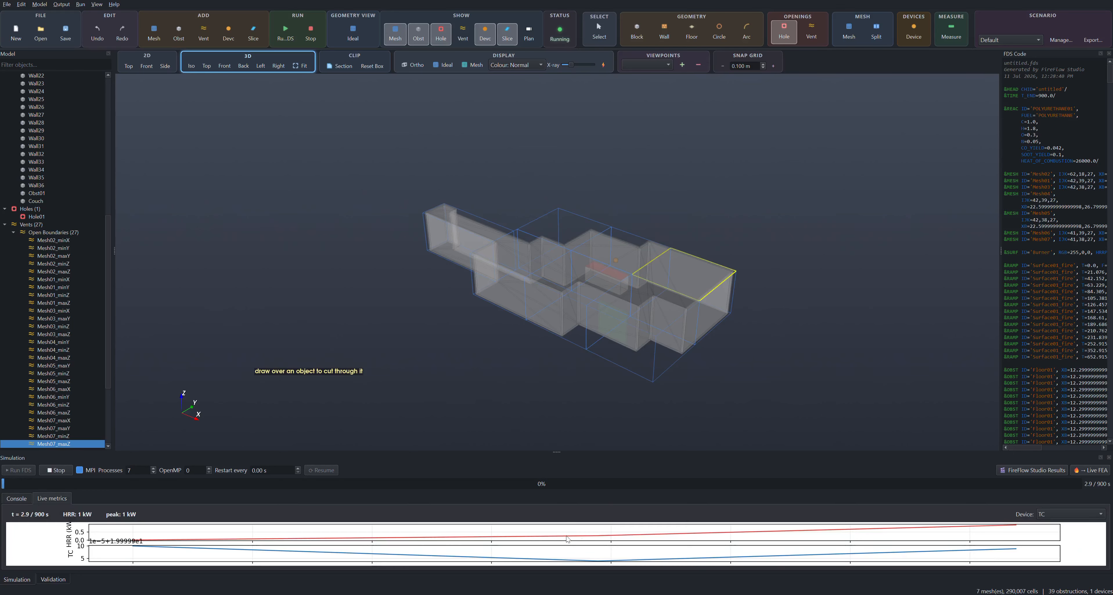
{"action": "left_click_drag", "start_coordinate": [553, 451], "coordinate": [567, 303]}
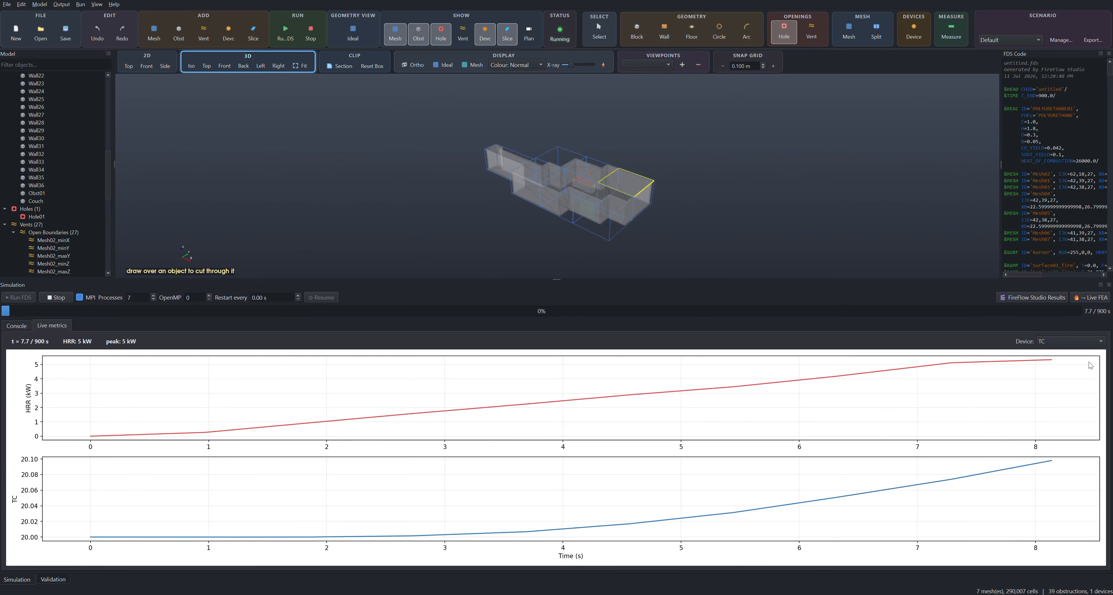
{"action": "left_click", "coordinate": [1102, 342]}
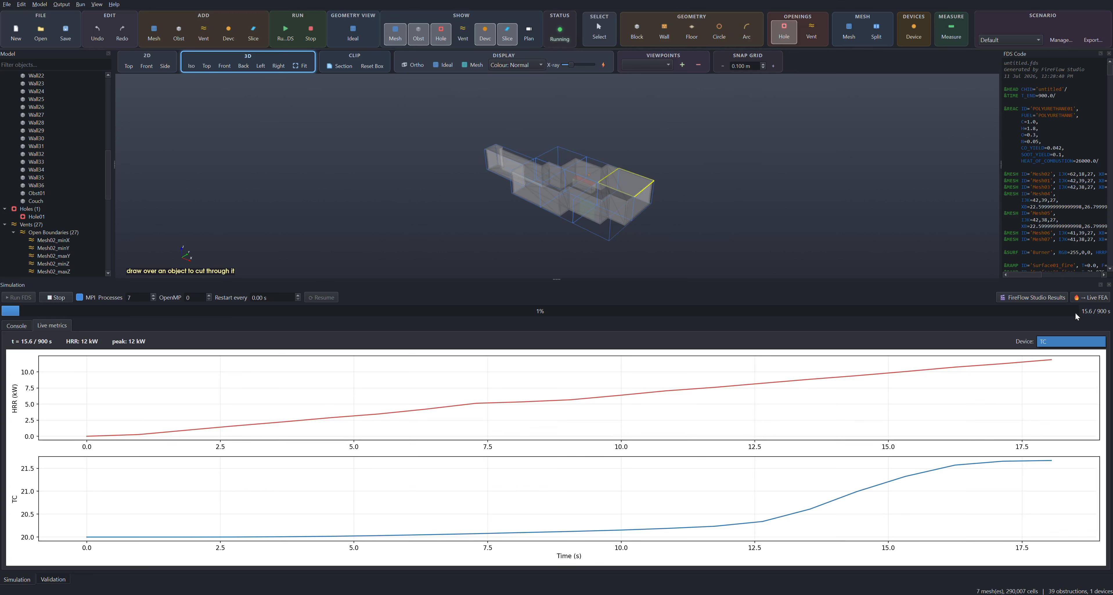
Set up live thermal coupling for the running simulation with FEA-test as the only selected object.
{"action": "left_click", "coordinate": [1104, 301]}
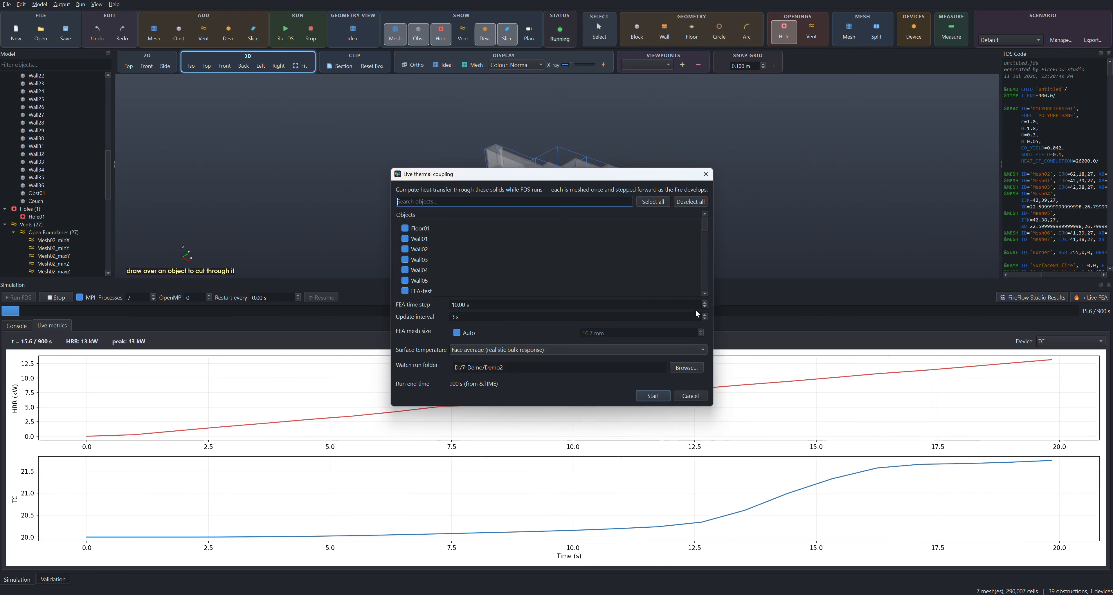
{"action": "left_click", "coordinate": [691, 202]}
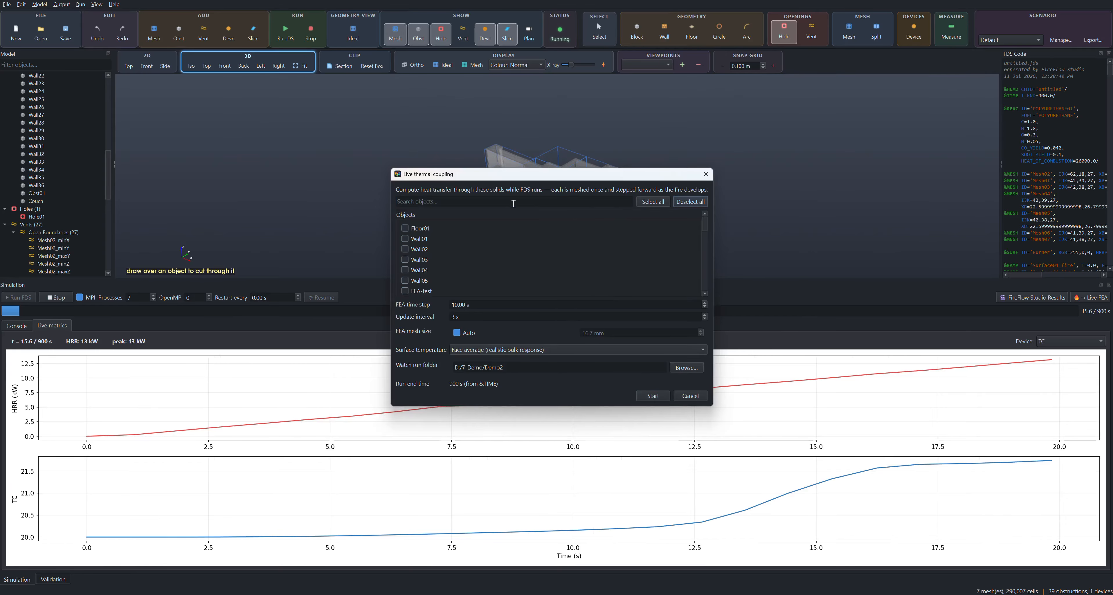
{"action": "type", "text": "fea"}
{"action": "left_click", "coordinate": [433, 228]}
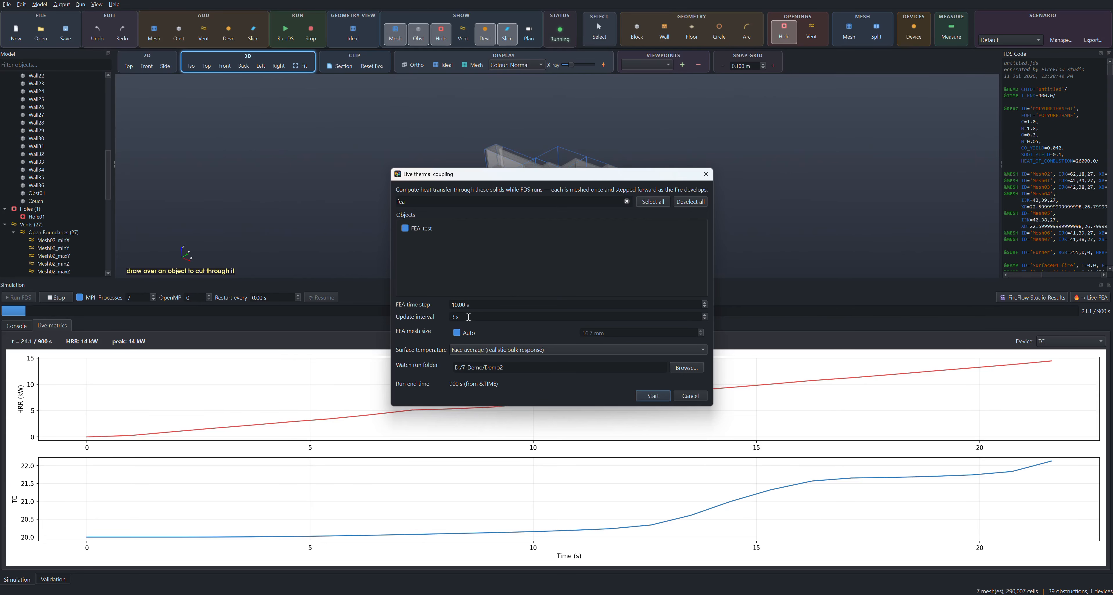
Set the surface temperature to Spatial field (resolve hot spots) and start the coupling with the default concrete material.
{"action": "left_click", "coordinate": [548, 351]}
{"action": "left_click", "coordinate": [510, 373]}
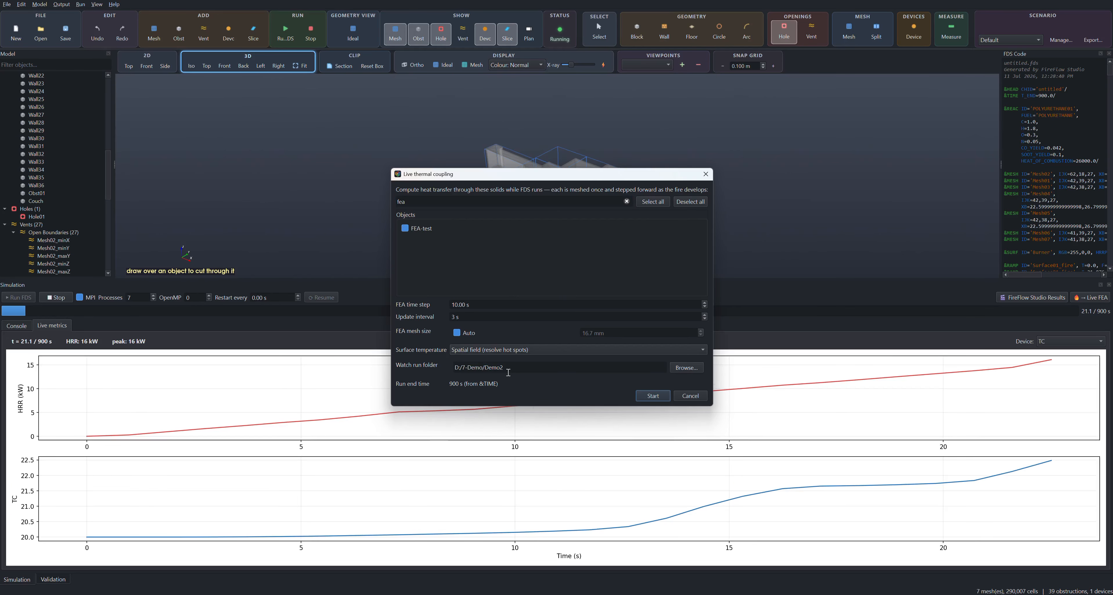
{"action": "left_click", "coordinate": [517, 351]}
{"action": "left_click", "coordinate": [516, 352]}
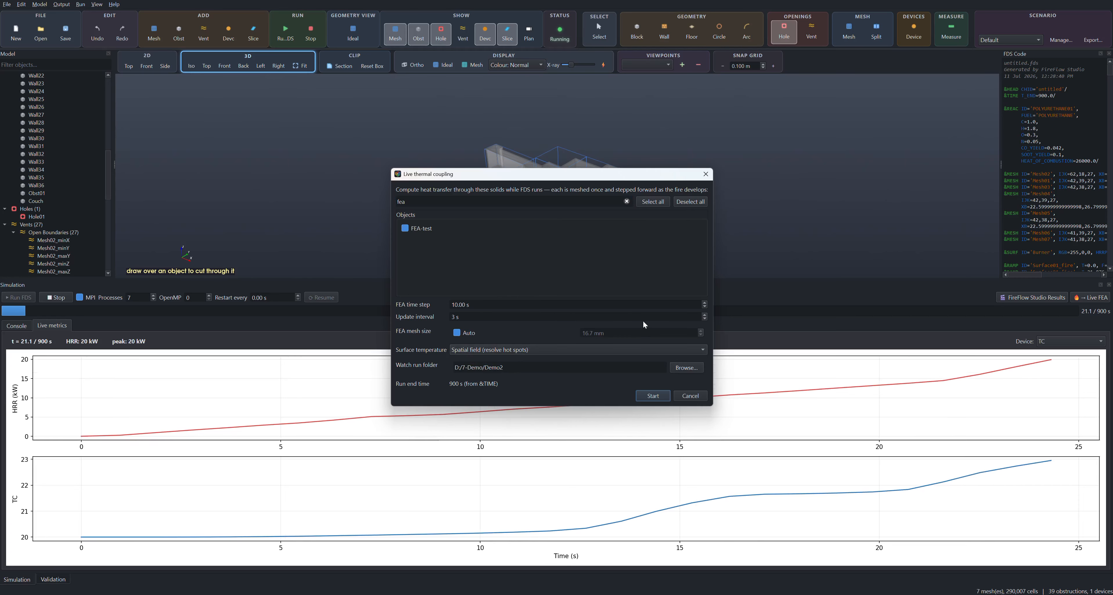
{"action": "left_click", "coordinate": [654, 396]}
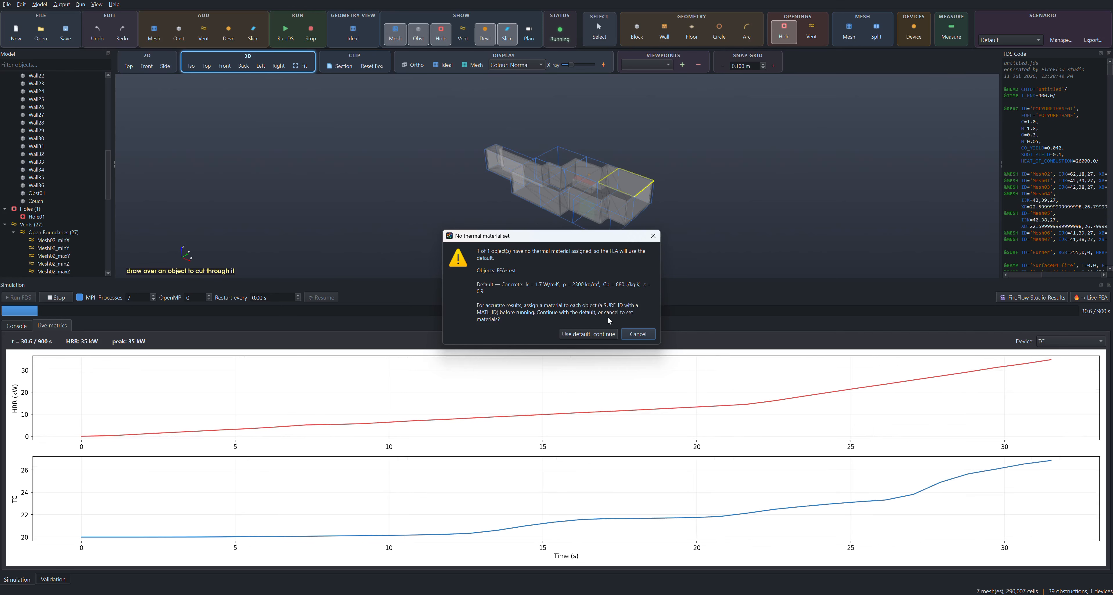
{"action": "left_click", "coordinate": [598, 334]}
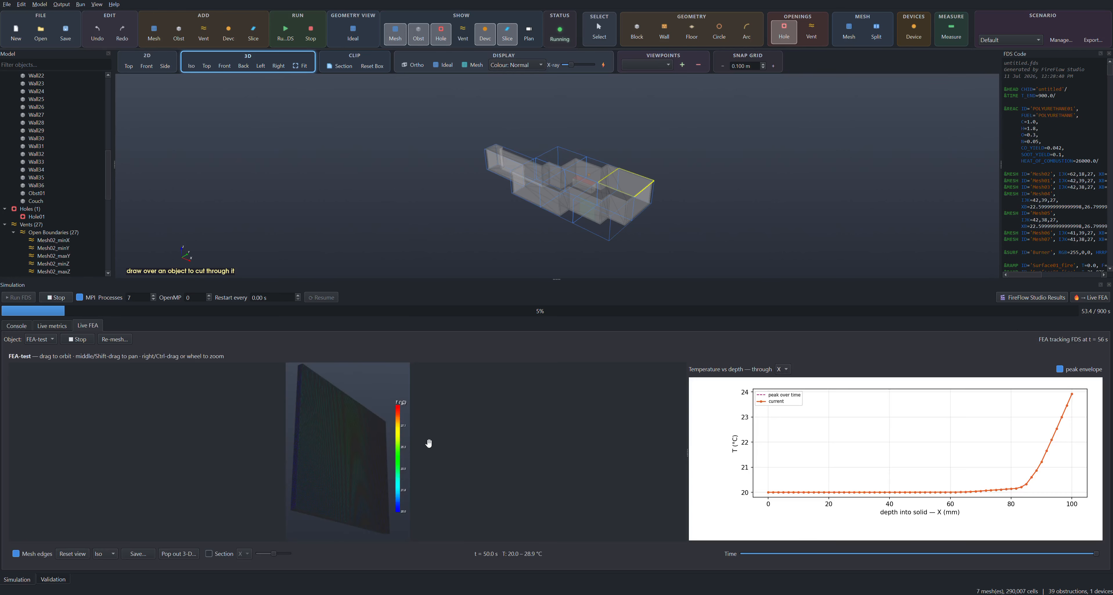
Enlarge the live FEA results, orbit to the heated face of the FEA-test wall and hide its mesh edges.
{"action": "left_click_drag", "start_coordinate": [557, 278], "coordinate": [557, 237]}
{"action": "left_click_drag", "start_coordinate": [368, 441], "coordinate": [470, 466]}
{"action": "left_click_drag", "start_coordinate": [268, 456], "coordinate": [290, 443]}
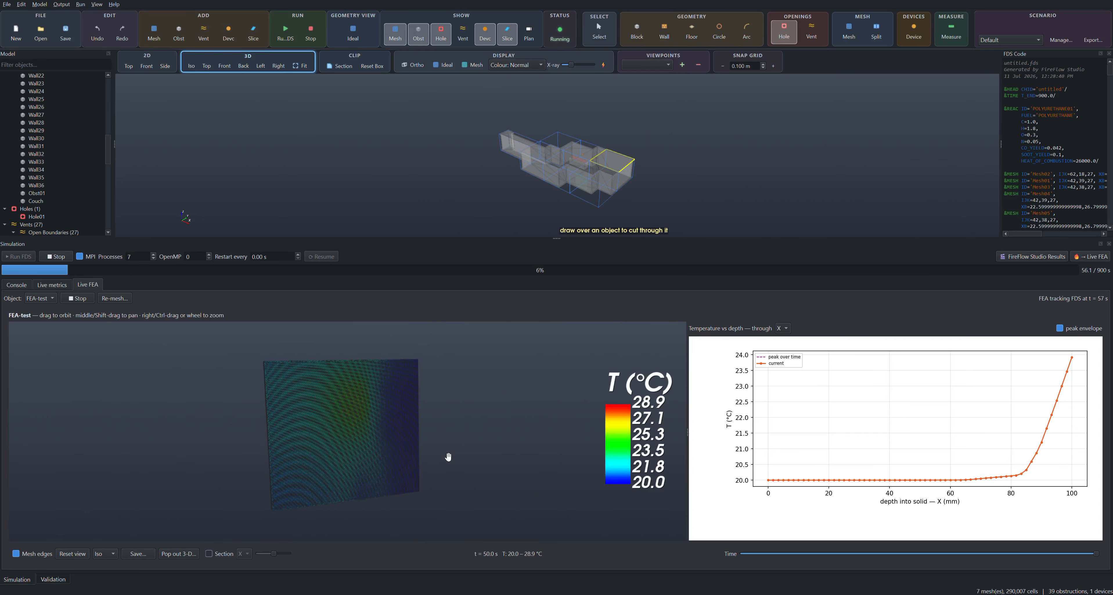
{"action": "left_click_drag", "start_coordinate": [458, 457], "coordinate": [486, 465]}
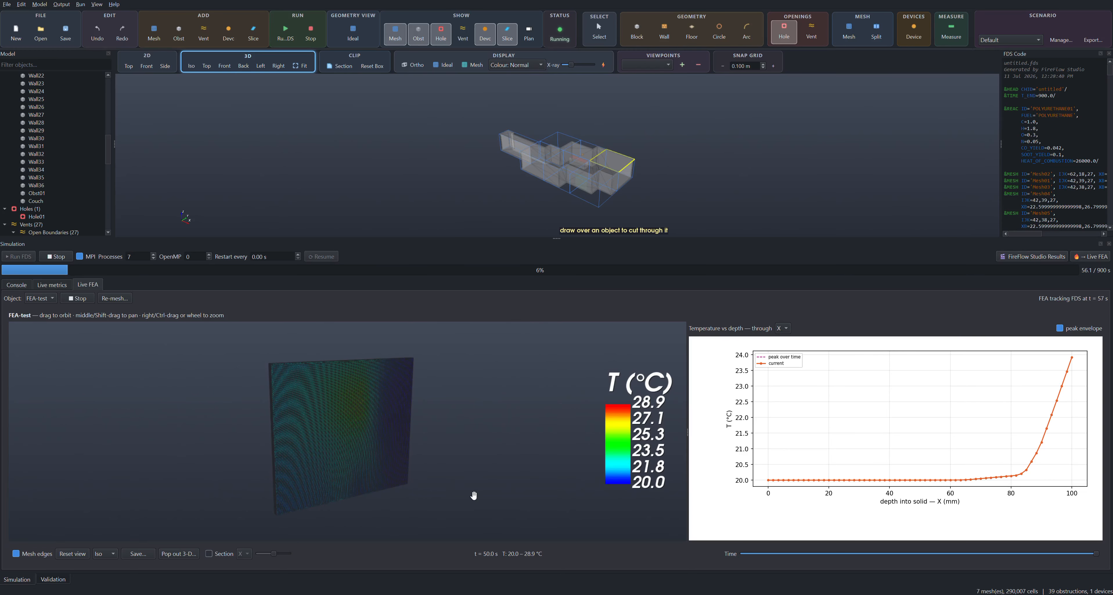
{"action": "left_click", "coordinate": [16, 554]}
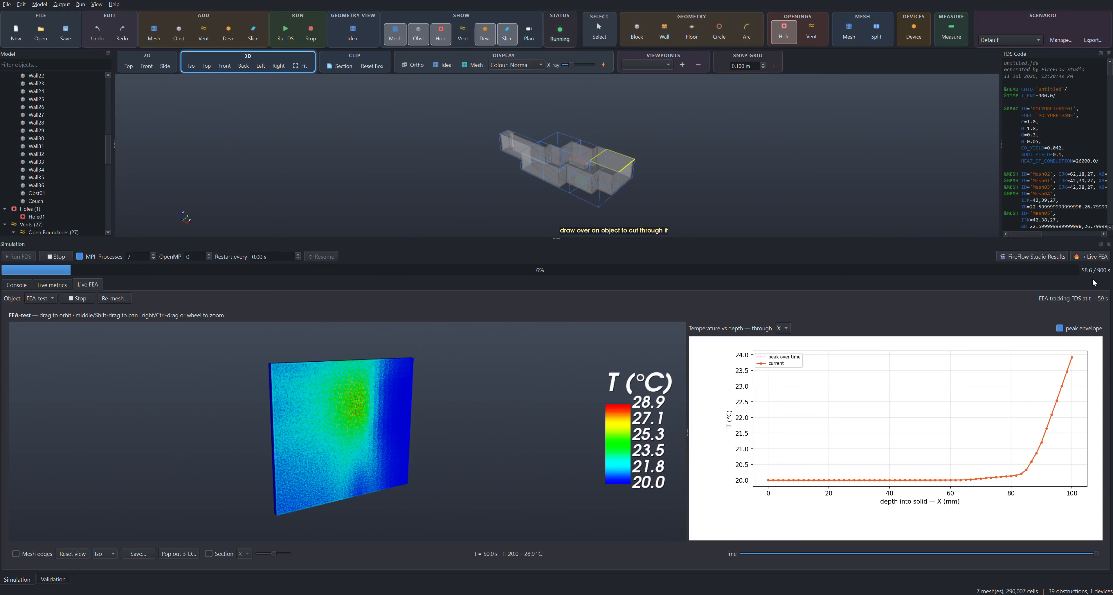
Inspect the temperature field on the FEA-test wall, then return to the live HRR and TC plots.
{"action": "mouse_move", "coordinate": [354, 446]}
{"action": "left_mouse_down"}
{"action": "mouse_move", "coordinate": [342, 422]}
{"action": "mouse_move", "coordinate": [337, 443]}
{"action": "left_mouse_up"}
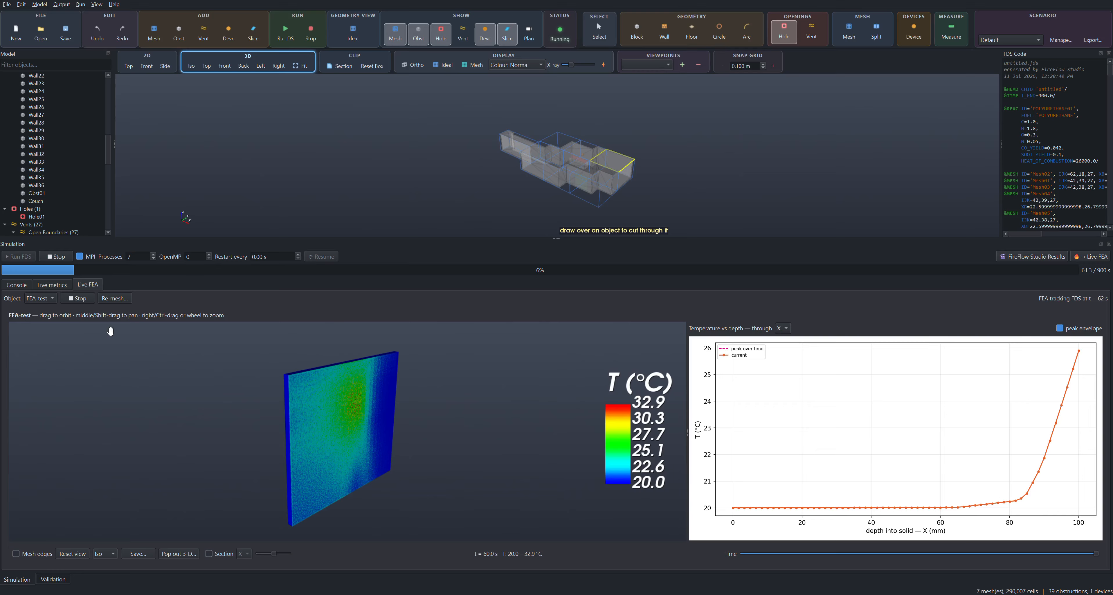
{"action": "left_click_drag", "start_coordinate": [348, 423], "coordinate": [349, 418]}
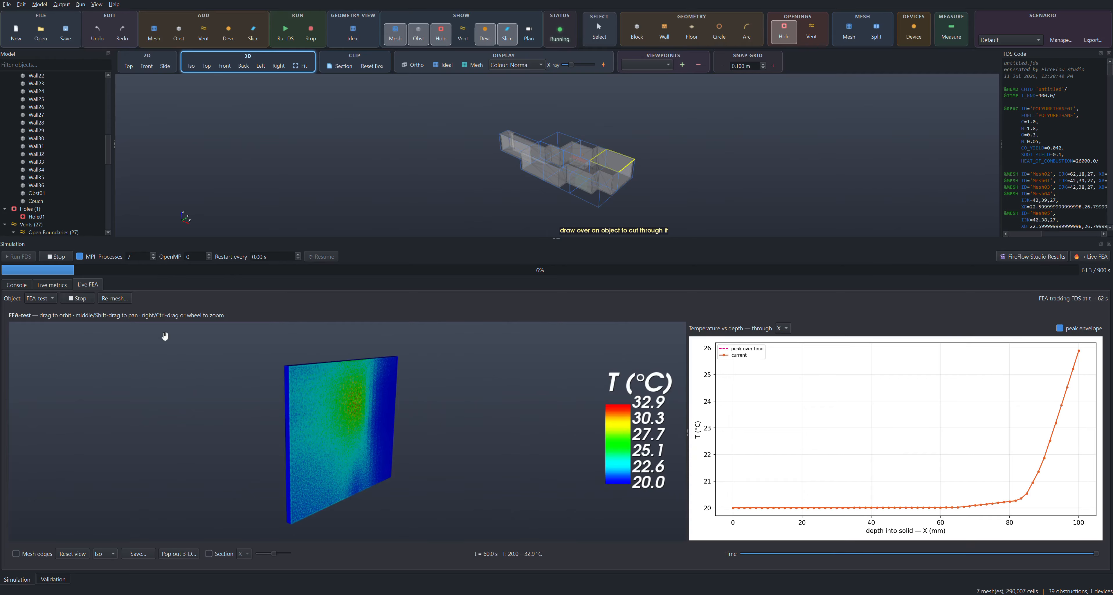
{"action": "left_click", "coordinate": [52, 285]}
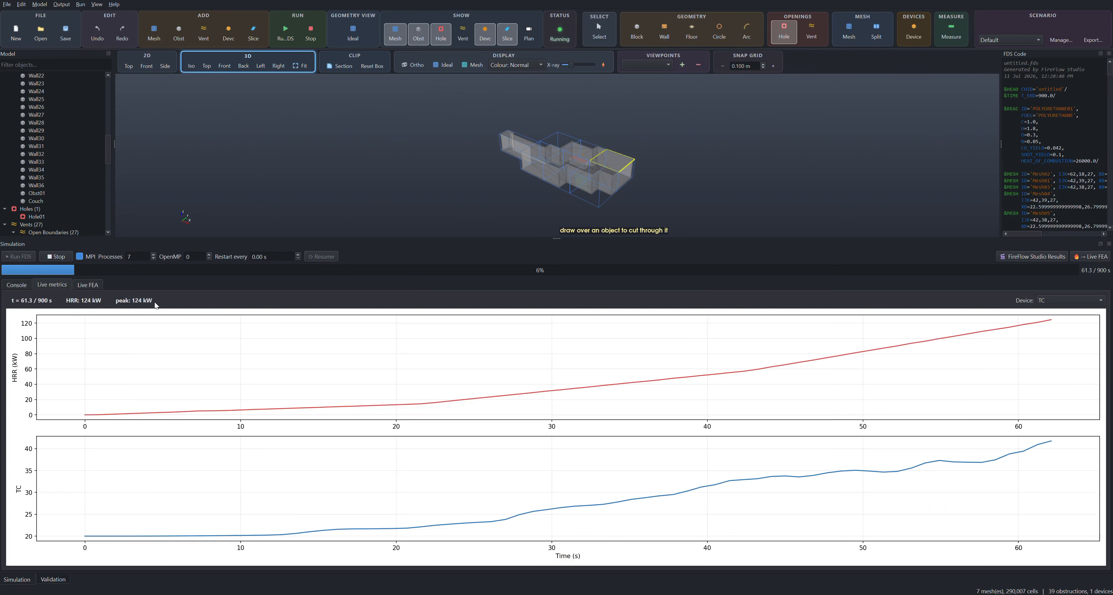
Open the live FEA-test result in a separate 3D window, set the Iso view and turn on the section box.
{"action": "left_click", "coordinate": [88, 284]}
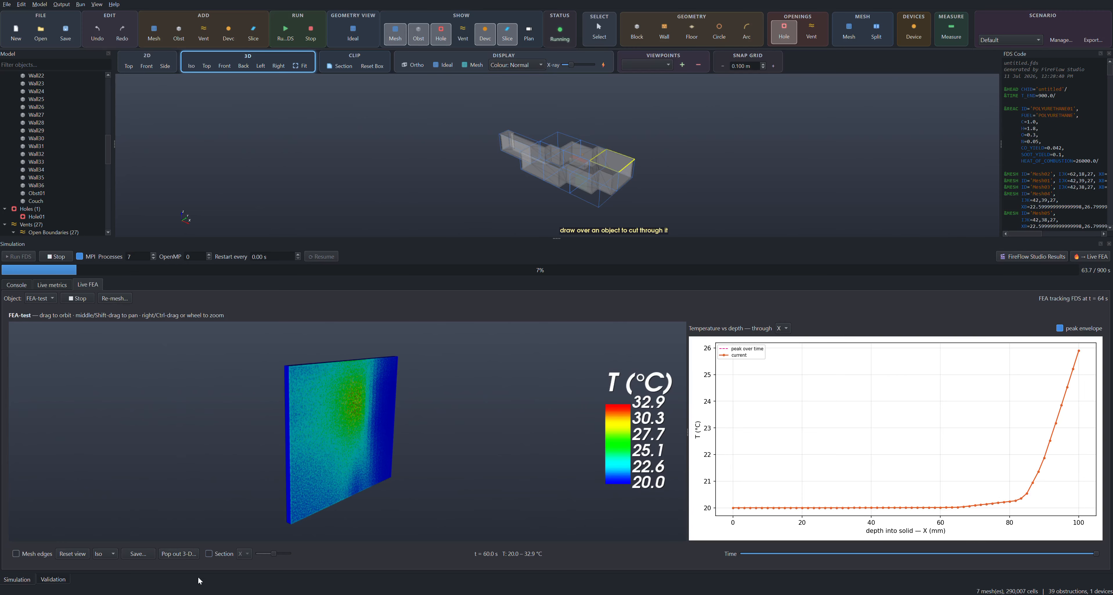
{"action": "left_click", "coordinate": [178, 554]}
{"action": "left_click_drag", "start_coordinate": [582, 286], "coordinate": [469, 290]}
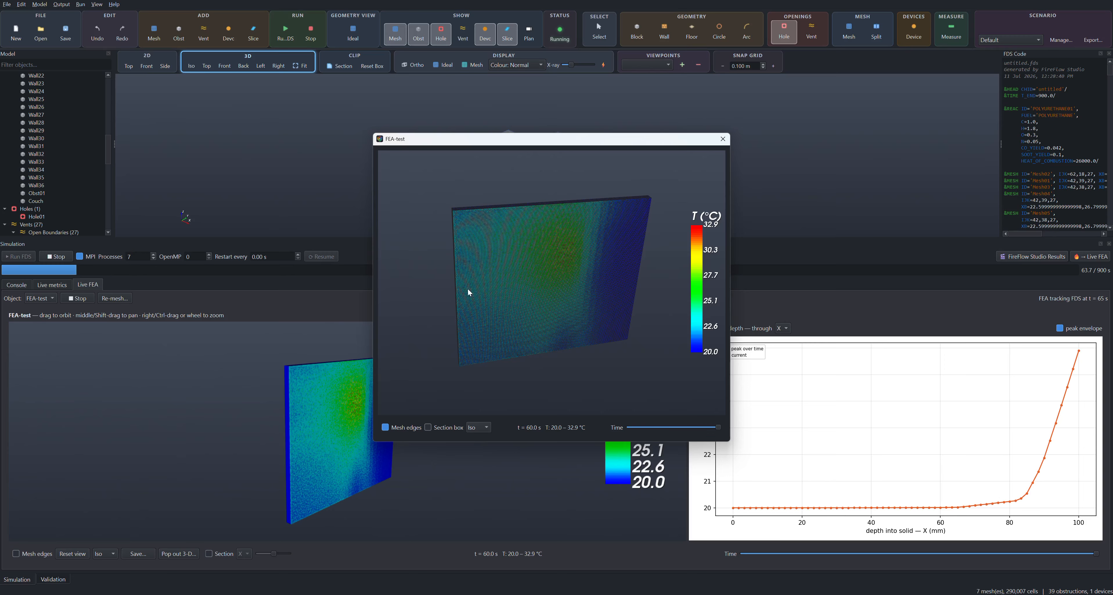
{"action": "left_click", "coordinate": [475, 427]}
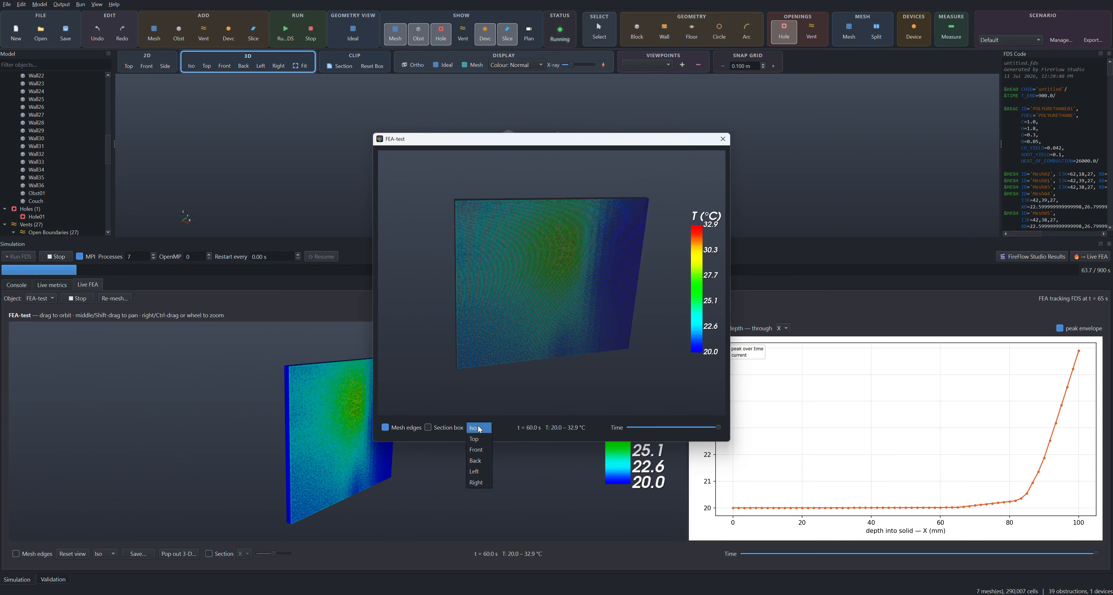
{"action": "left_click", "coordinate": [476, 441]}
{"action": "left_click", "coordinate": [428, 428]}
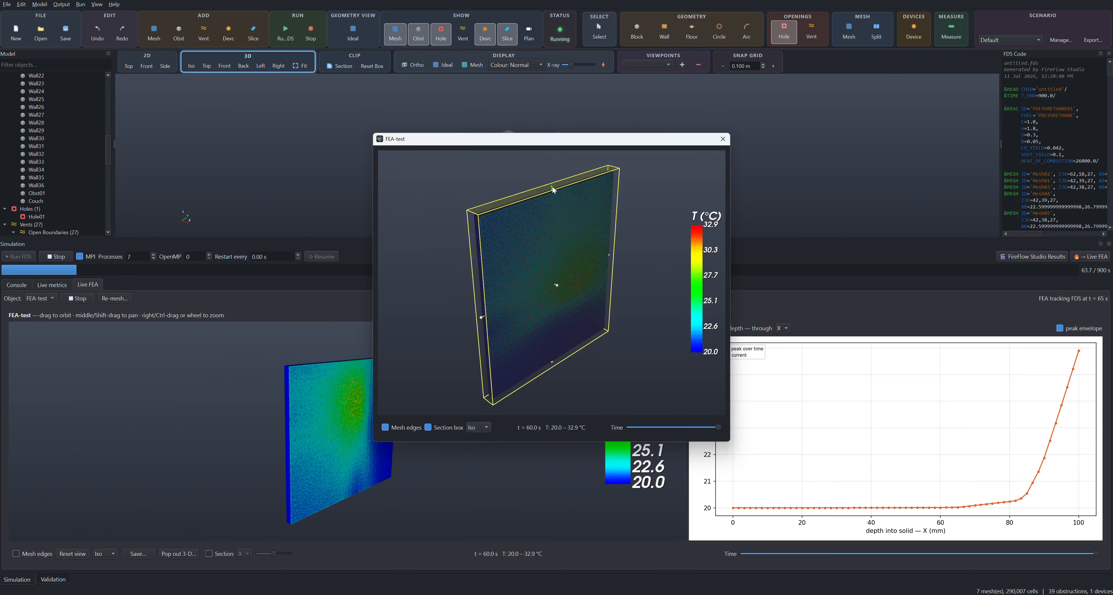
Cut down from the top of the FEA-test wall to examine its through-thickness temperature, then close the separate window.
{"action": "left_click_drag", "start_coordinate": [559, 266], "coordinate": [565, 292]}
{"action": "scroll", "coordinate": [563, 285], "scroll_direction": "up", "scroll_amount": 5}
{"action": "left_click_drag", "start_coordinate": [532, 171], "coordinate": [530, 219]}
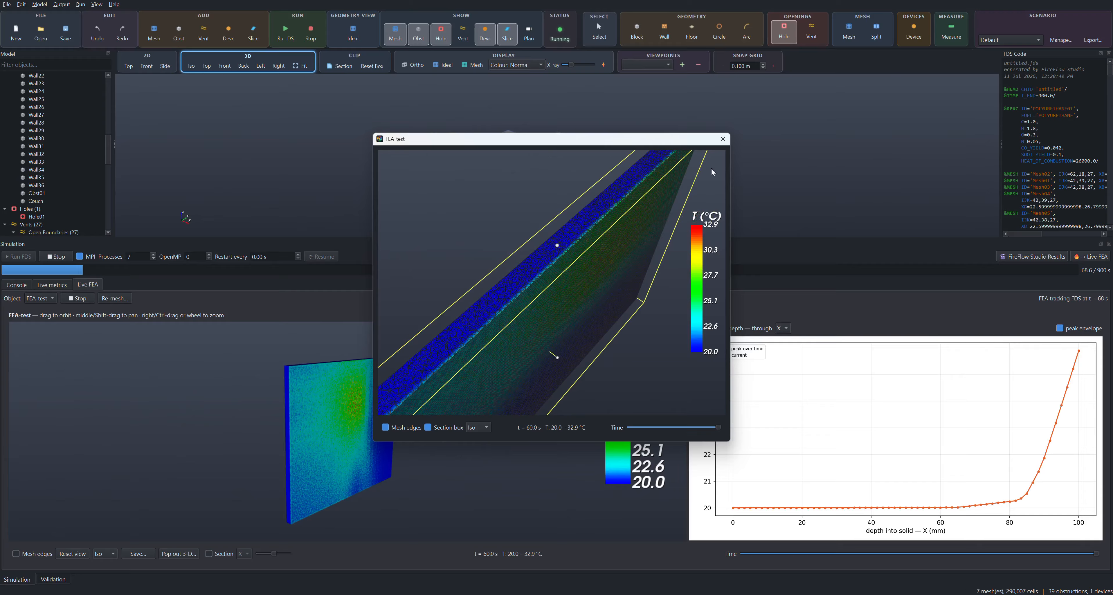
{"action": "left_click", "coordinate": [723, 139]}
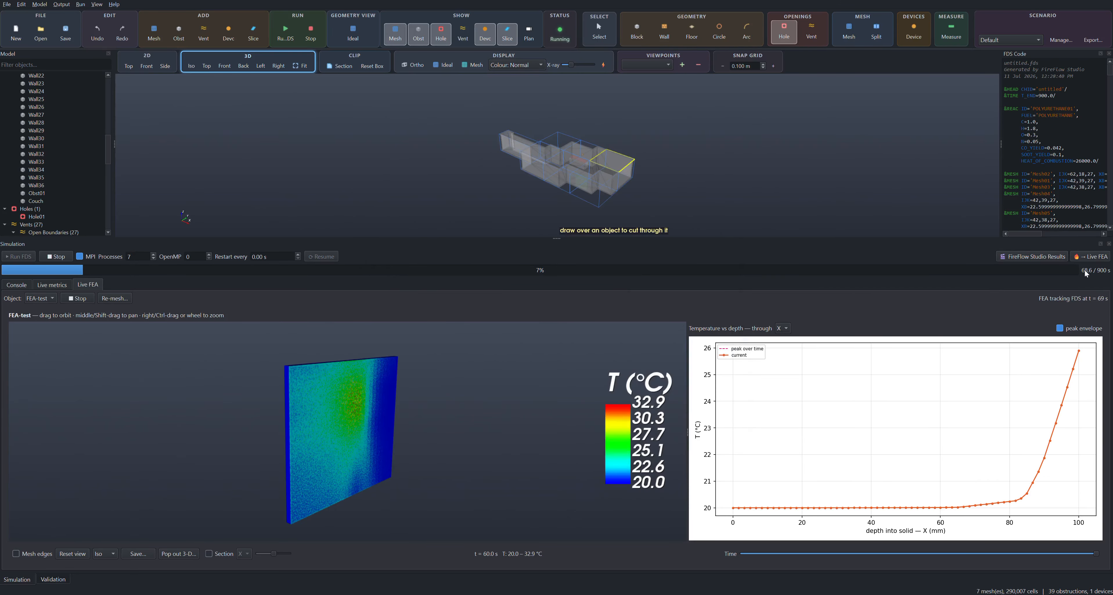
Save the FEA-test results into the run folder.
{"action": "left_click", "coordinate": [142, 554]}
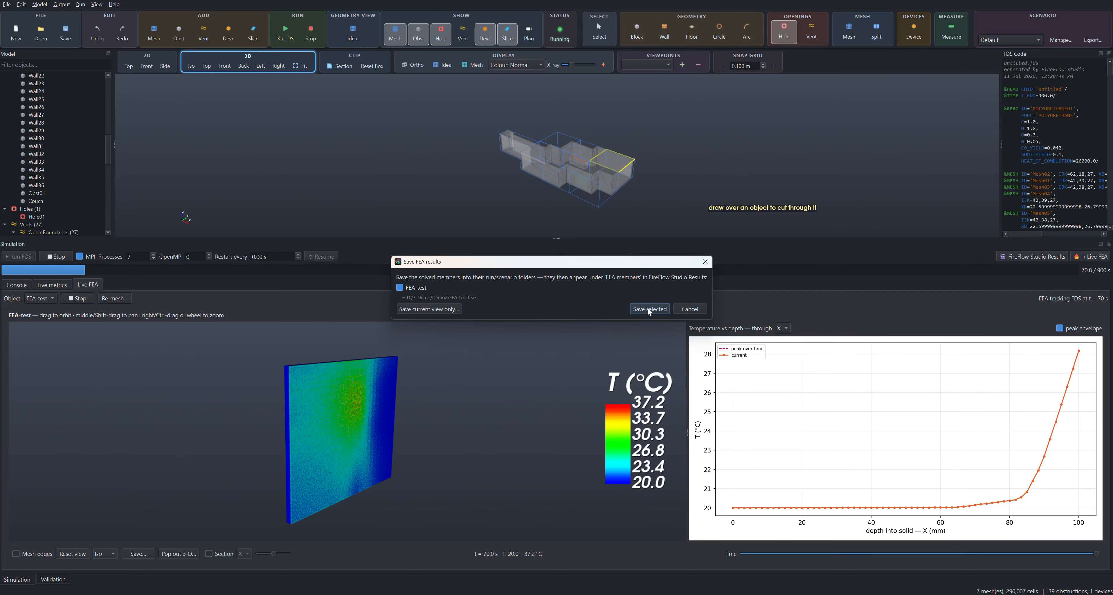
{"action": "left_click", "coordinate": [649, 311]}
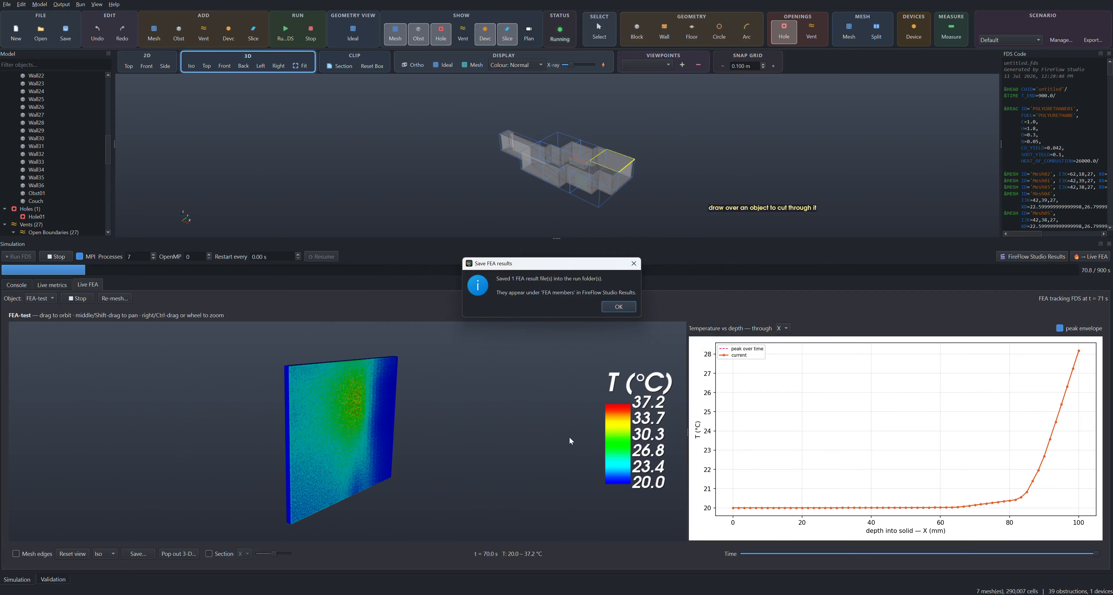
{"action": "left_click", "coordinate": [603, 307]}
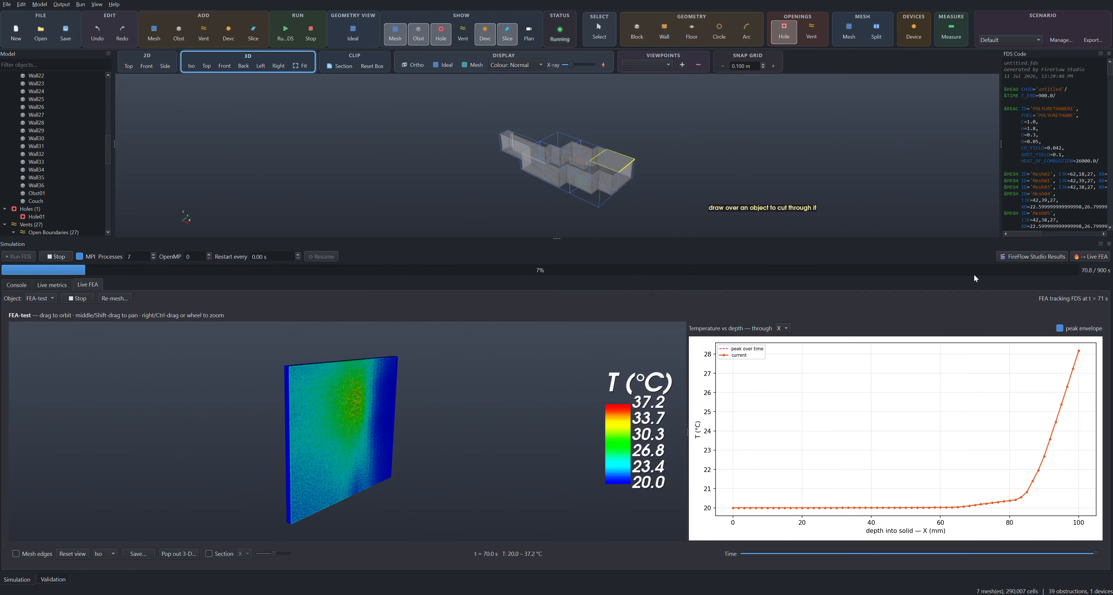
Open the run in FireFlow Studio Results at full size, and make the apartment model semi-transparent in the Iso view.
{"action": "left_click", "coordinate": [1022, 257]}
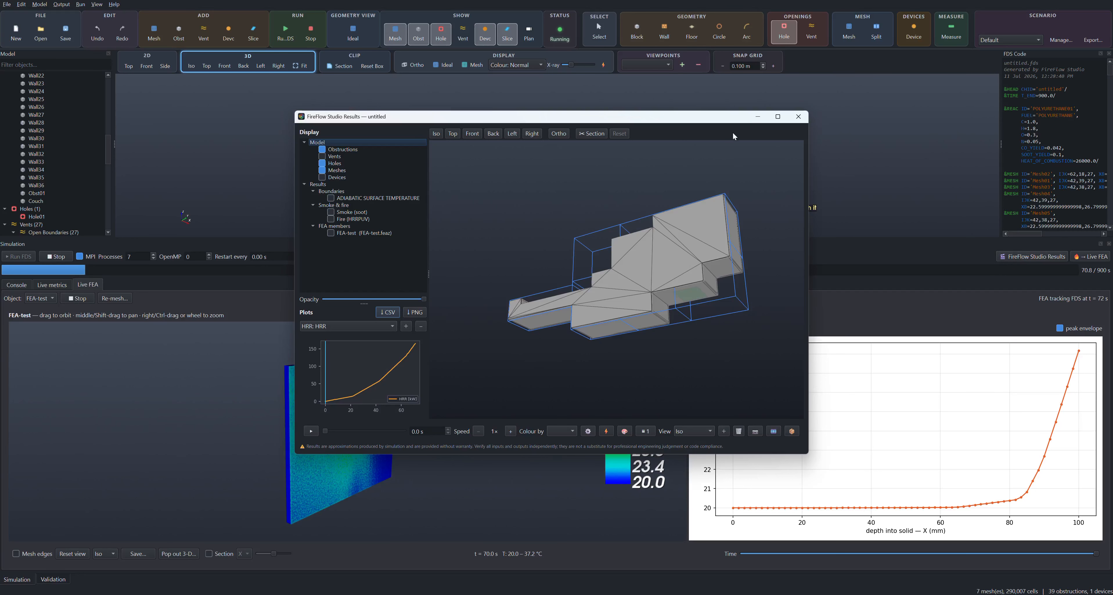
{"action": "left_click", "coordinate": [778, 118]}
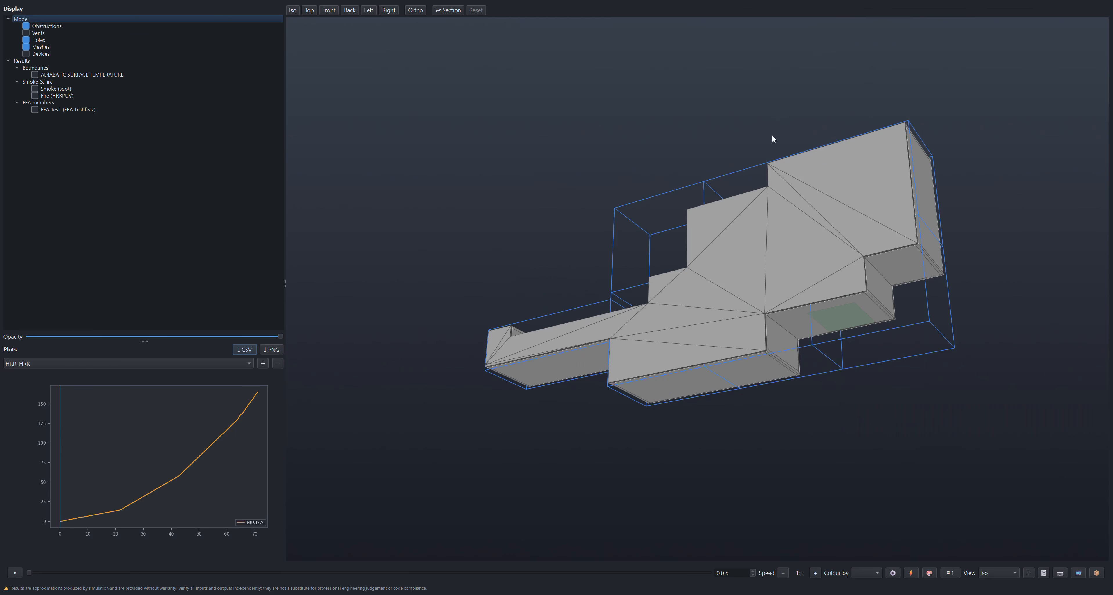
{"action": "left_click_drag", "start_coordinate": [607, 351], "coordinate": [972, 276]}
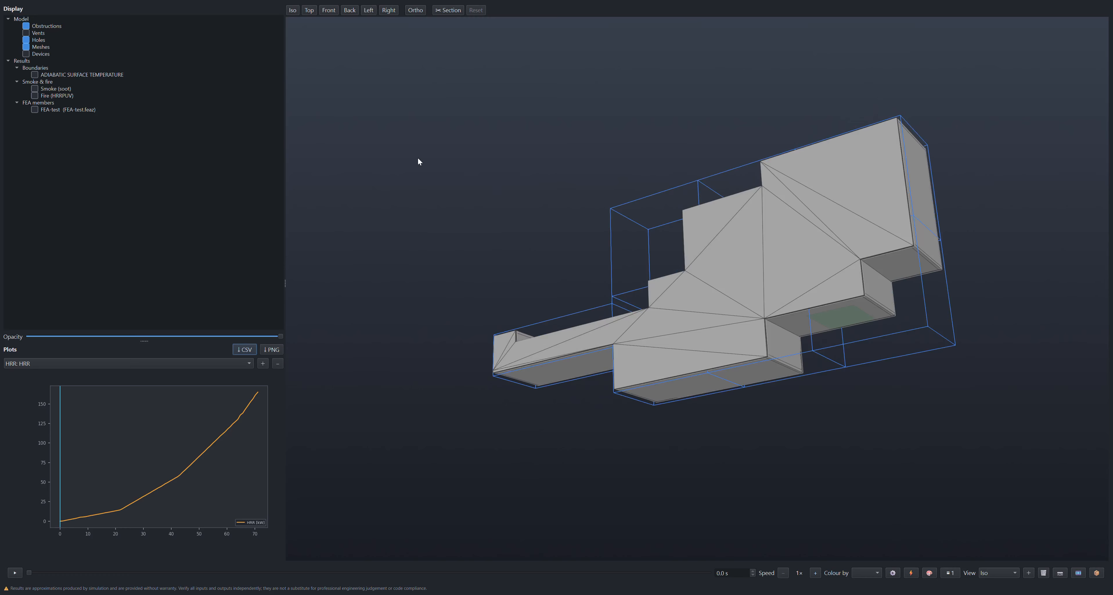
{"action": "left_click", "coordinate": [293, 10]}
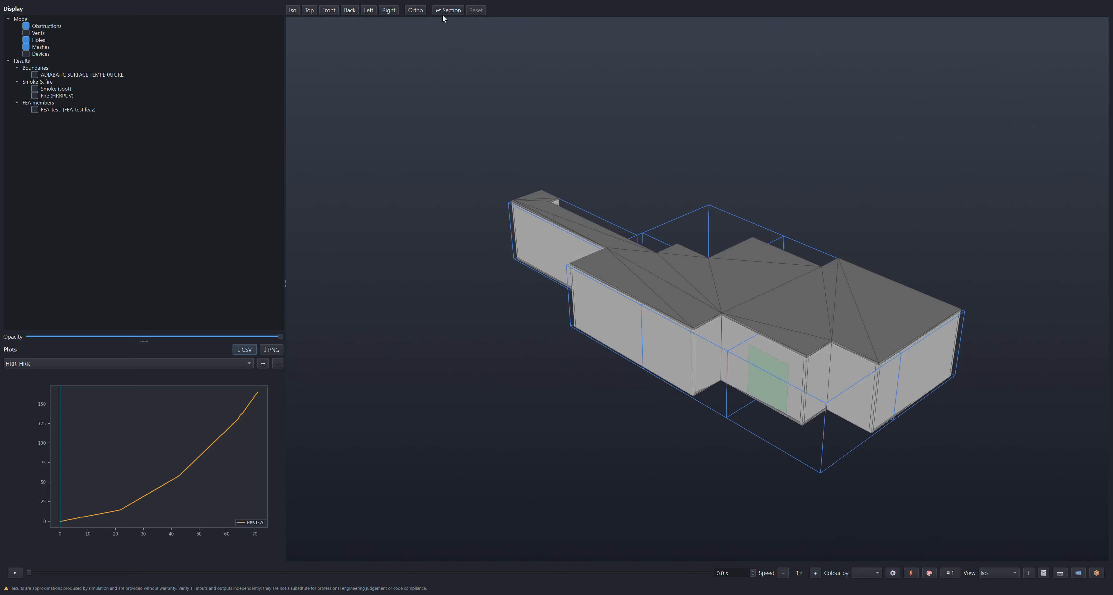
{"action": "left_click_drag", "start_coordinate": [279, 338], "coordinate": [102, 338]}
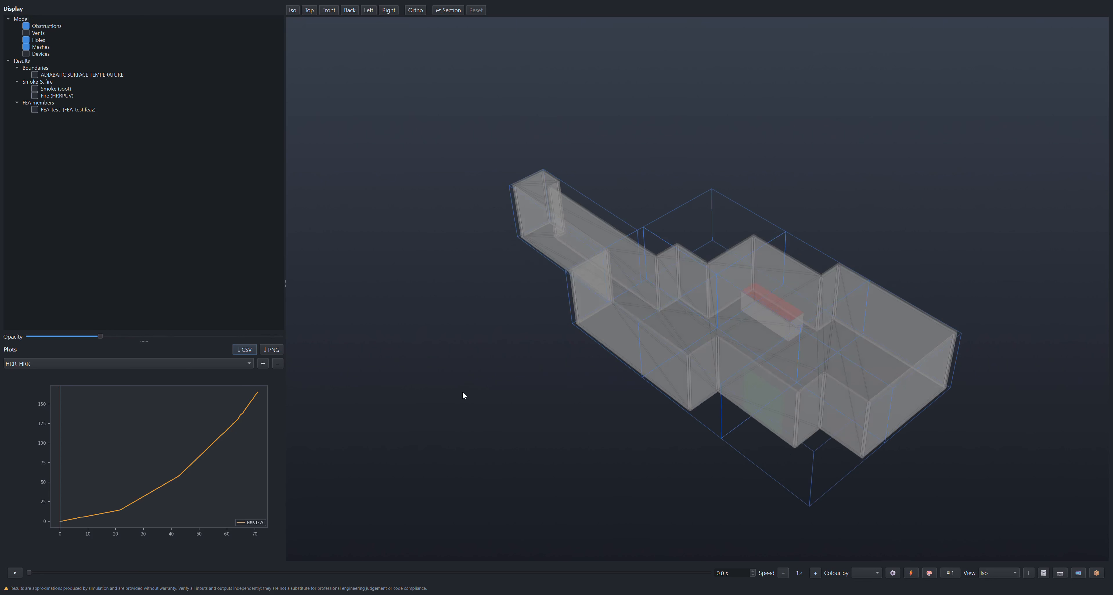
{"action": "scroll", "coordinate": [881, 324], "scroll_direction": "up", "scroll_amount": 2}
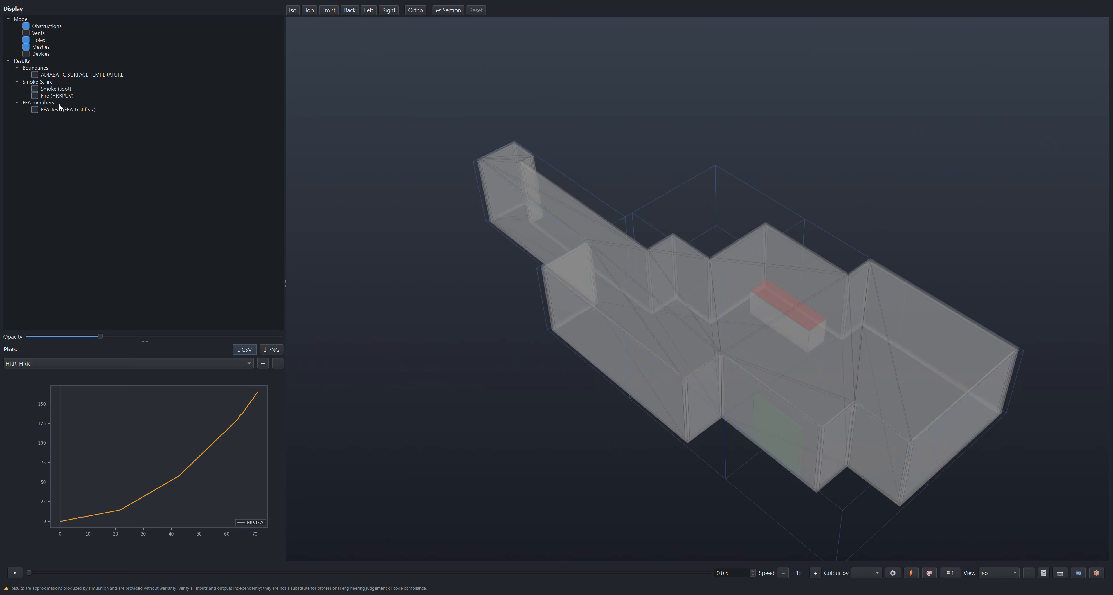
Display the FEA-test member and the Fire (HRRPUV) results in the model.
{"action": "left_click", "coordinate": [35, 109]}
{"action": "middle_click_drag", "start_coordinate": [687, 284], "coordinate": [528, 271]}
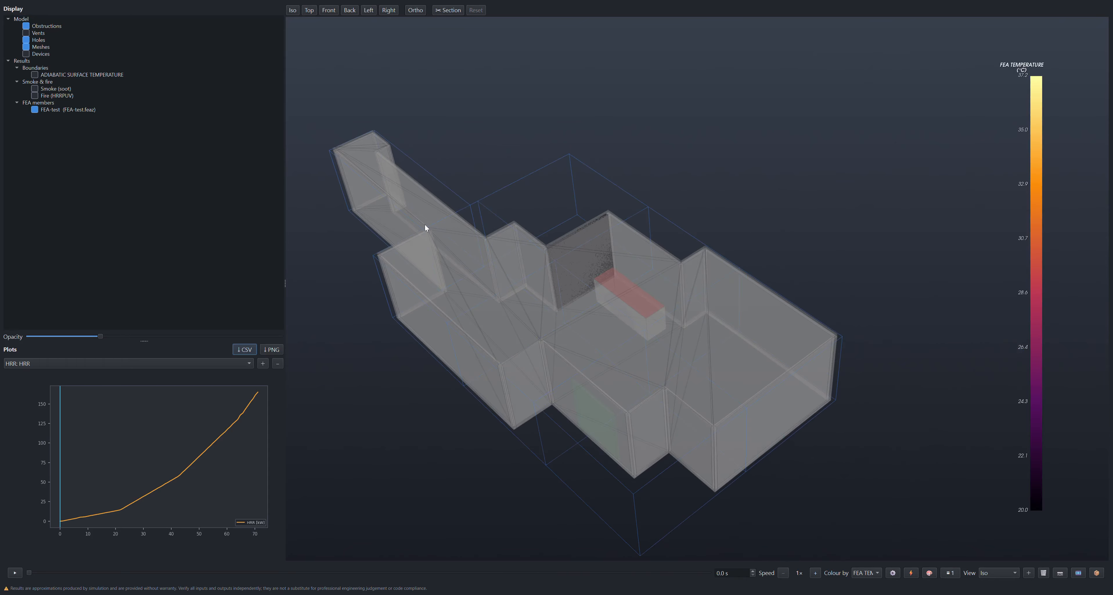
{"action": "left_click", "coordinate": [34, 96]}
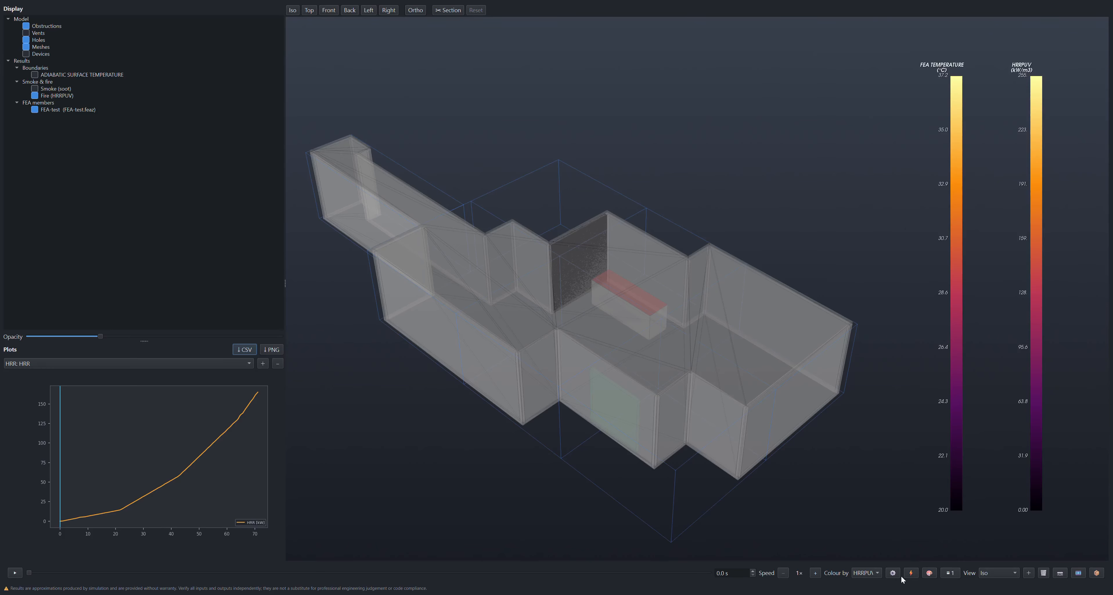
Set the colour map of the FEA TEMPERATURE quantity to Jet in the display settings.
{"action": "left_click", "coordinate": [893, 573]}
{"action": "left_click", "coordinate": [533, 178]}
{"action": "left_click", "coordinate": [535, 165]}
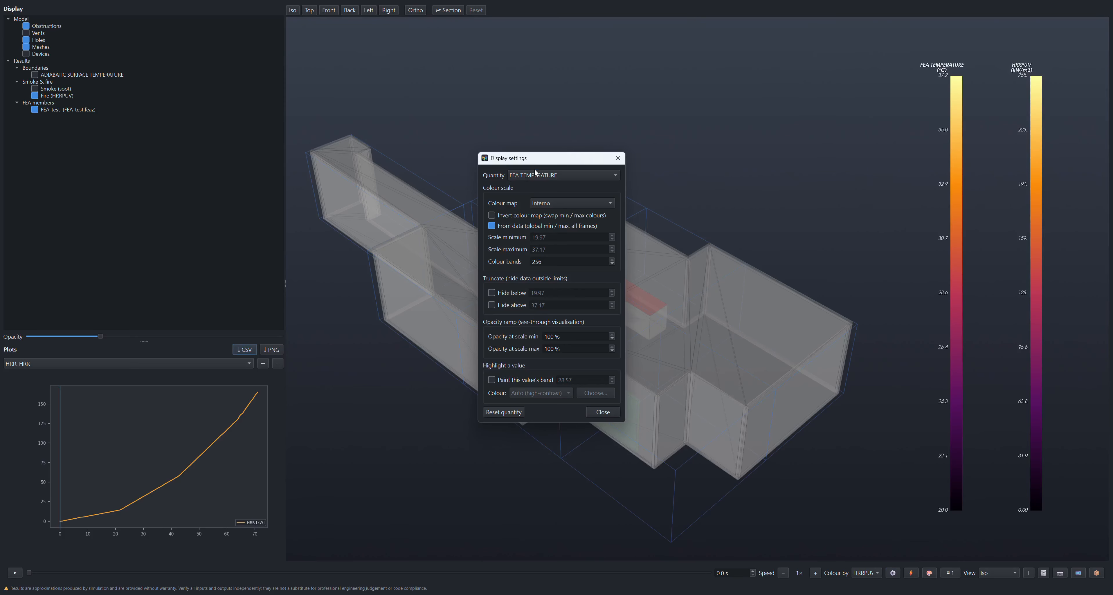
{"action": "left_click", "coordinate": [556, 205]}
{"action": "left_click", "coordinate": [542, 251]}
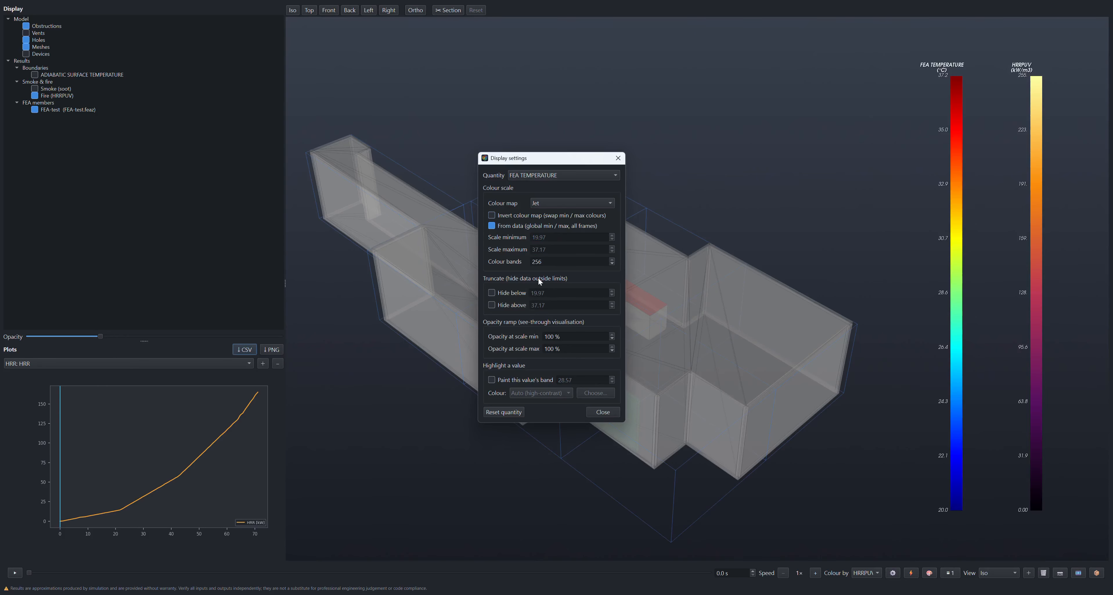
{"action": "left_click", "coordinate": [553, 177]}
{"action": "left_click", "coordinate": [538, 187]}
{"action": "left_click", "coordinate": [603, 413]}
Advance the results to the last frame at 74.7 s and view the FEA-test wall beside the couch up close.
{"action": "left_click_drag", "start_coordinate": [29, 573], "coordinate": [709, 575]}
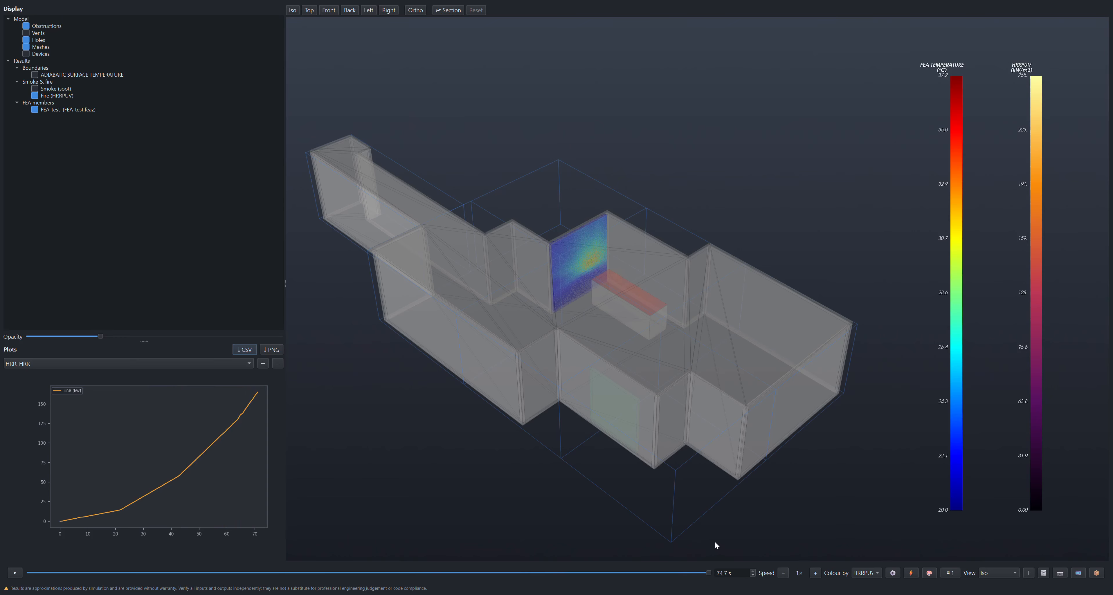
{"action": "scroll", "coordinate": [621, 295], "scroll_direction": "up", "scroll_amount": 5}
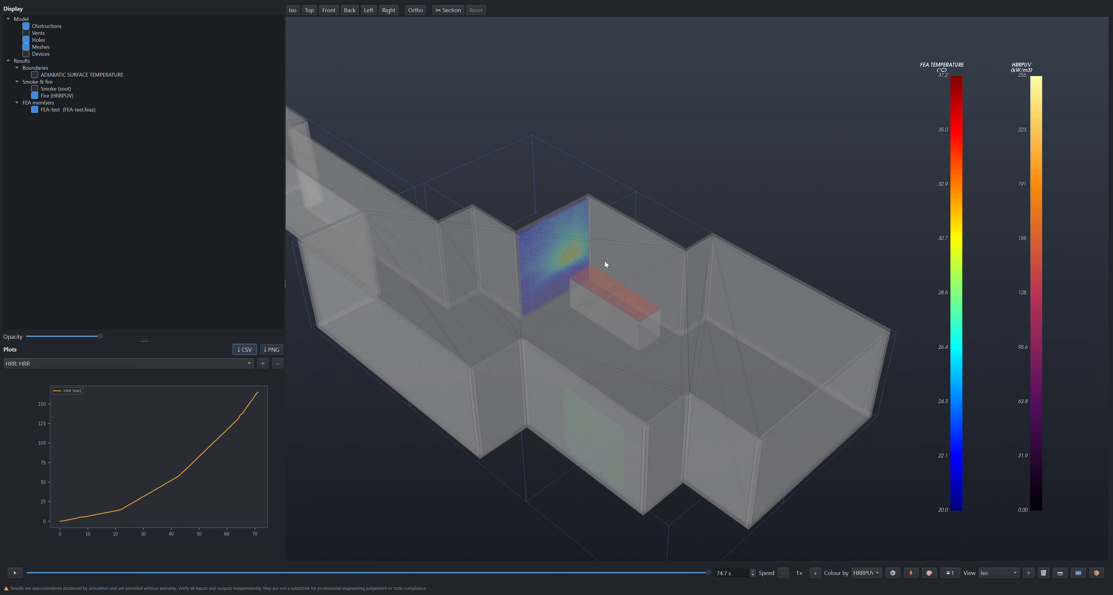
{"action": "scroll", "coordinate": [430, 218], "scroll_direction": "up", "scroll_amount": 3}
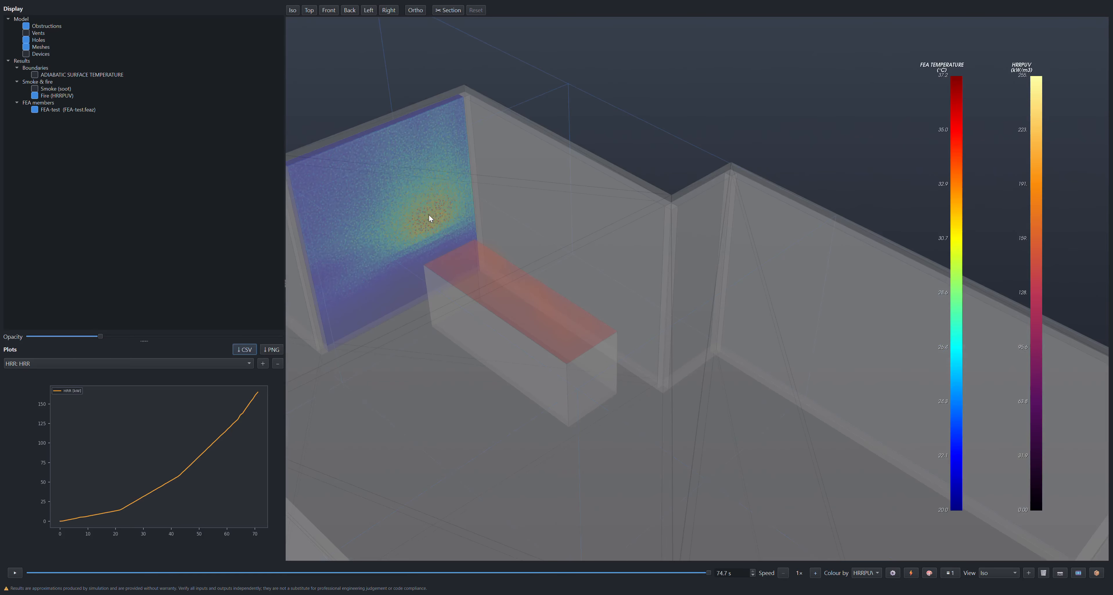
{"action": "middle_click_drag", "start_coordinate": [528, 222], "coordinate": [695, 292]}
{"action": "scroll", "coordinate": [696, 296], "scroll_direction": "down", "scroll_amount": 2}
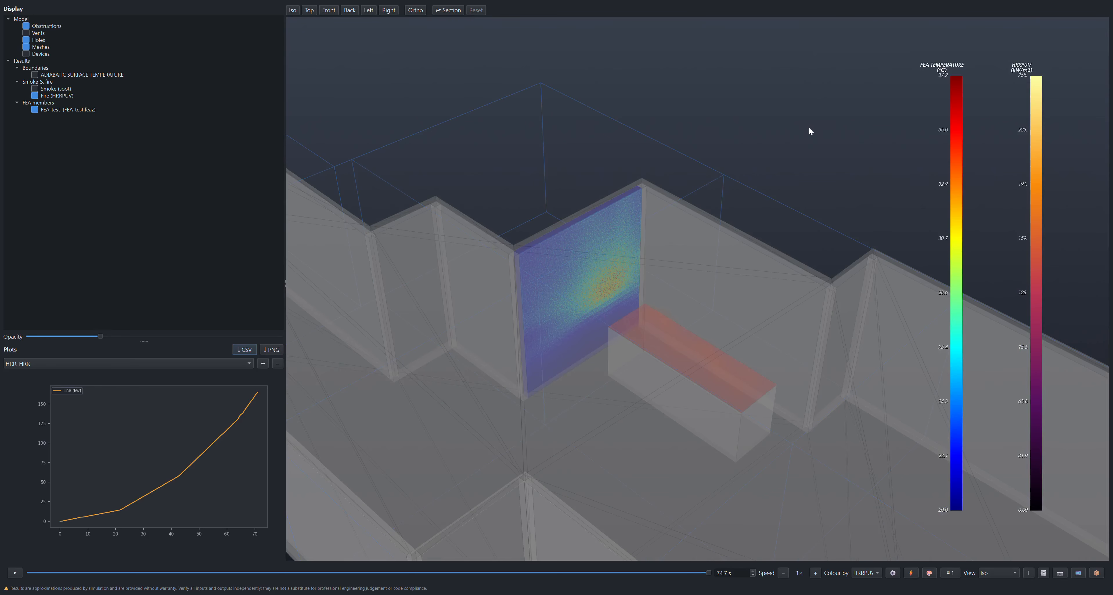
Section the model with the top plane lowered through the FEA-test wall, and inspect the cut face above the hot spot.
{"action": "left_click", "coordinate": [443, 11]}
{"action": "left_click_drag", "start_coordinate": [480, 218], "coordinate": [481, 217]}
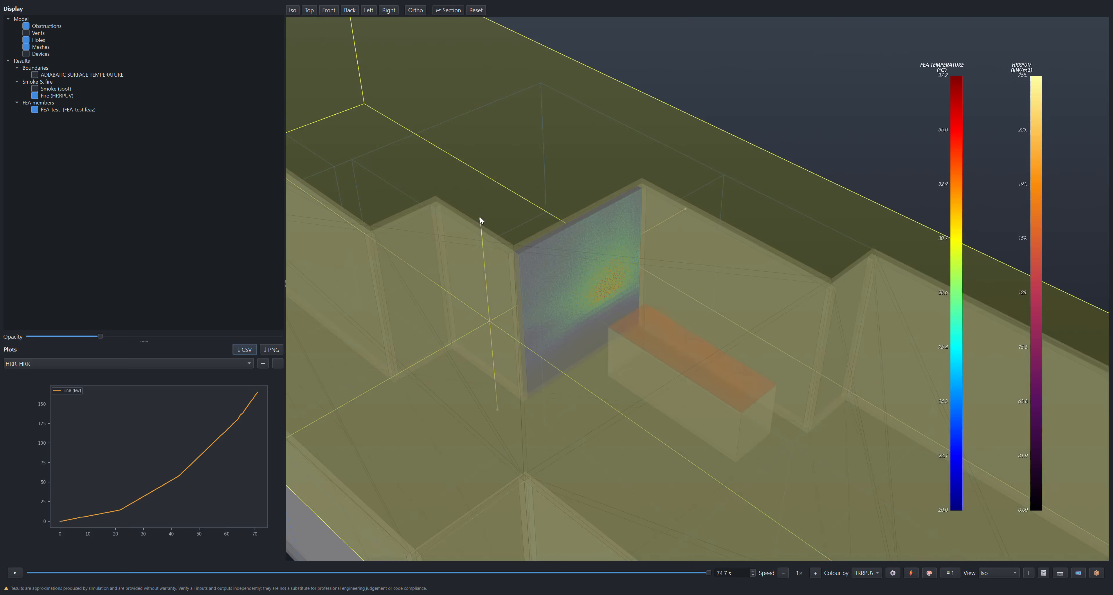
{"action": "left_click_drag", "start_coordinate": [491, 302], "coordinate": [498, 383]}
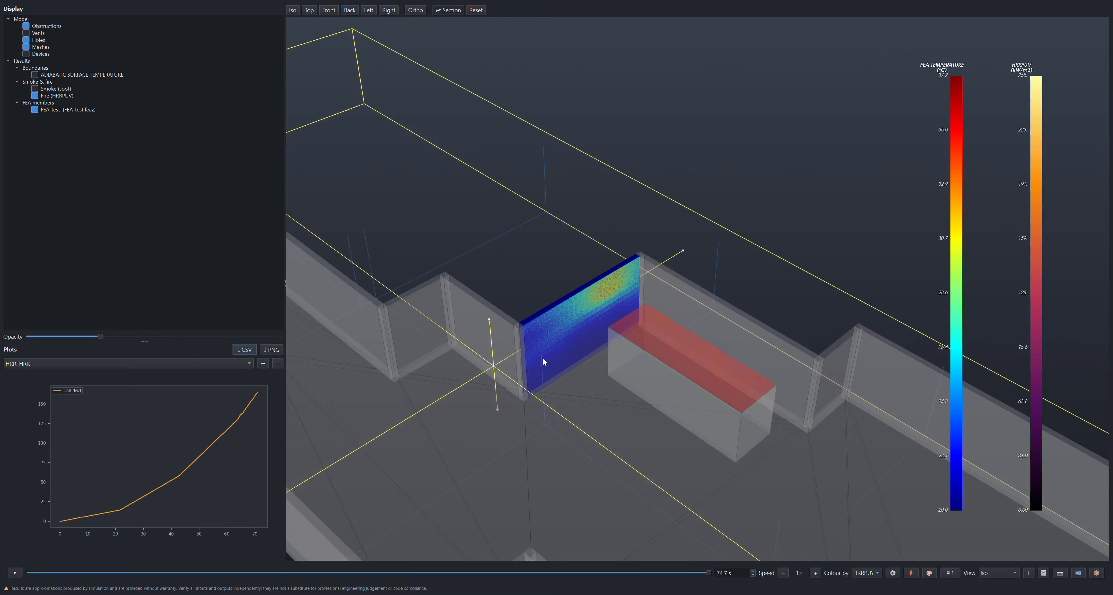
{"action": "scroll", "coordinate": [645, 310], "scroll_direction": "up", "scroll_amount": 3}
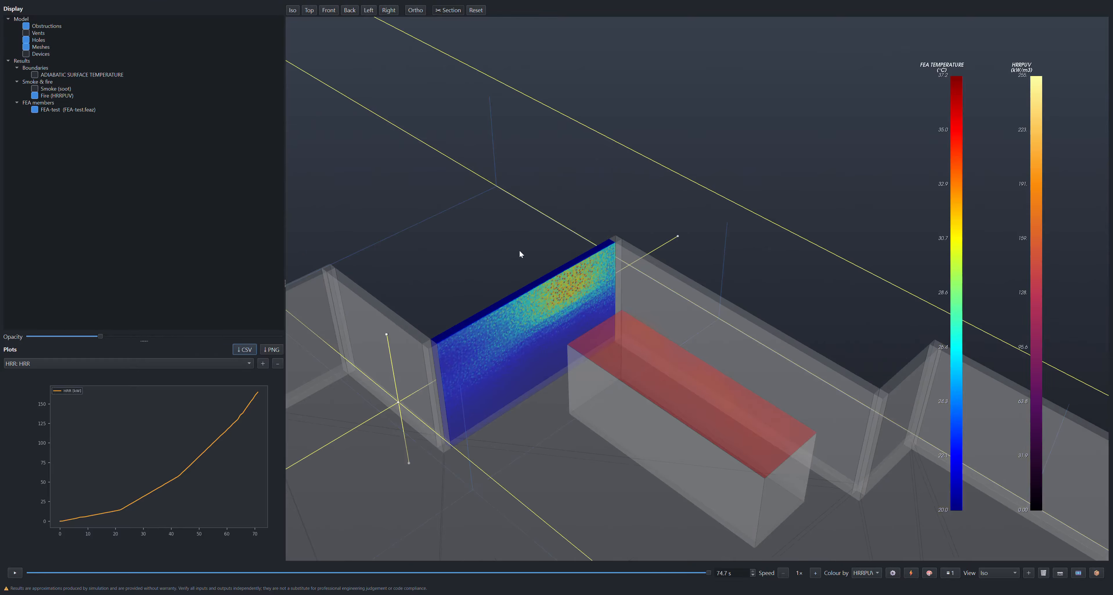
{"action": "left_click_drag", "start_coordinate": [751, 166], "coordinate": [798, 218]}
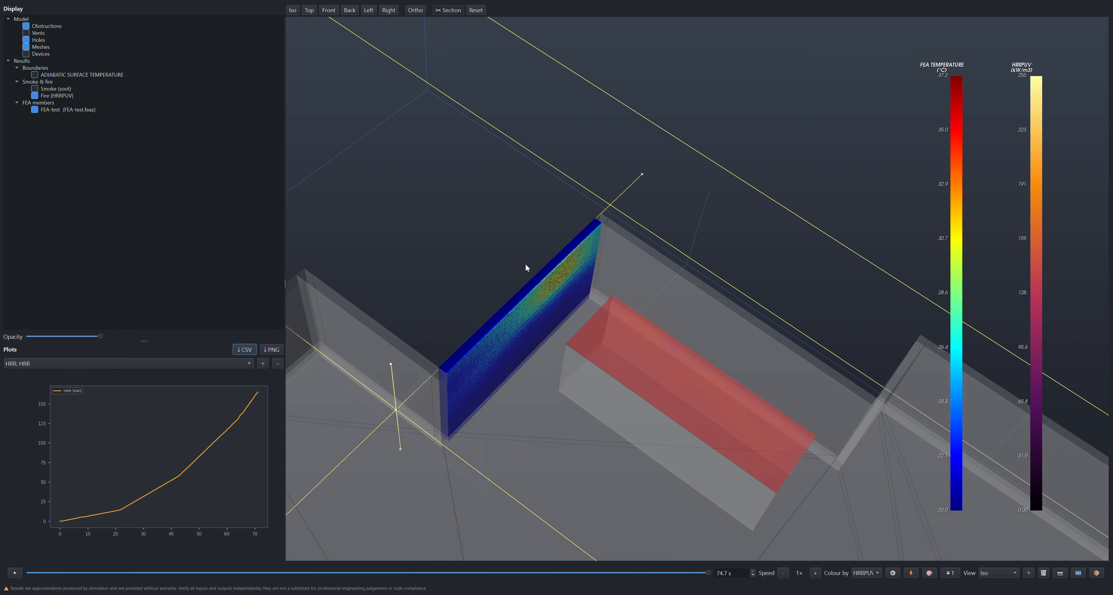
{"action": "scroll", "coordinate": [588, 380], "scroll_direction": "up", "scroll_amount": 2}
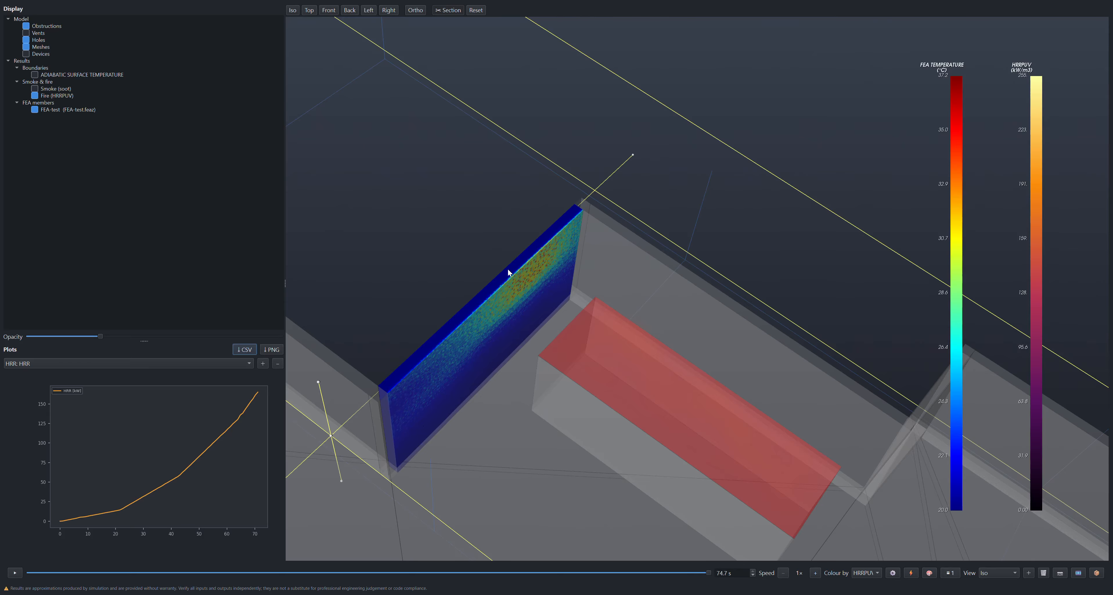
Raise the section's top plane slightly and show the whole sectioned apartment.
{"action": "scroll", "coordinate": [508, 272], "scroll_direction": "down", "scroll_amount": 5}
{"action": "left_click_drag", "start_coordinate": [760, 196], "coordinate": [714, 150]}
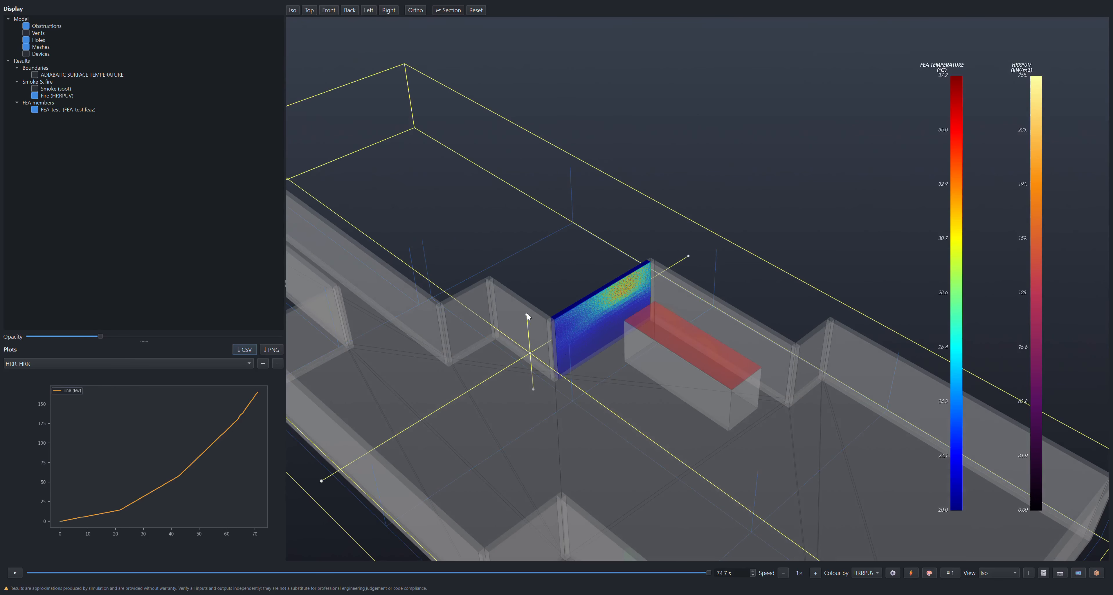
{"action": "left_click_drag", "start_coordinate": [527, 314], "coordinate": [526, 289]}
{"action": "scroll", "coordinate": [731, 177], "scroll_direction": "down", "scroll_amount": 4}
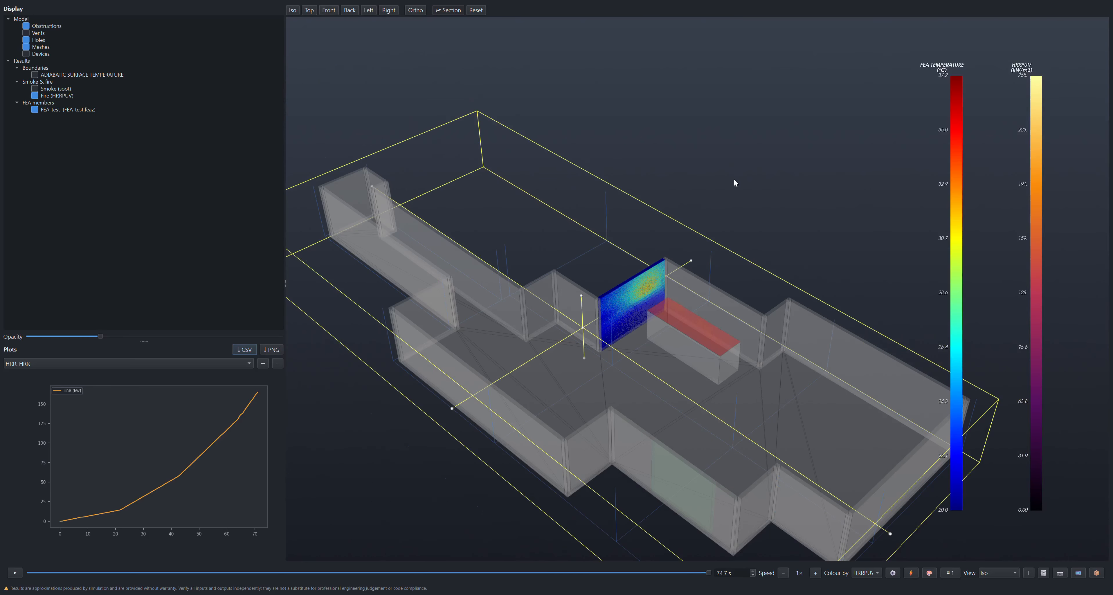
Add the HRR: Q_CONV and HRR: Q_RADI curves to the HRR plot.
{"action": "left_click", "coordinate": [215, 364]}
{"action": "left_click", "coordinate": [103, 399]}
{"action": "left_click", "coordinate": [263, 363]}
{"action": "left_click", "coordinate": [152, 363]}
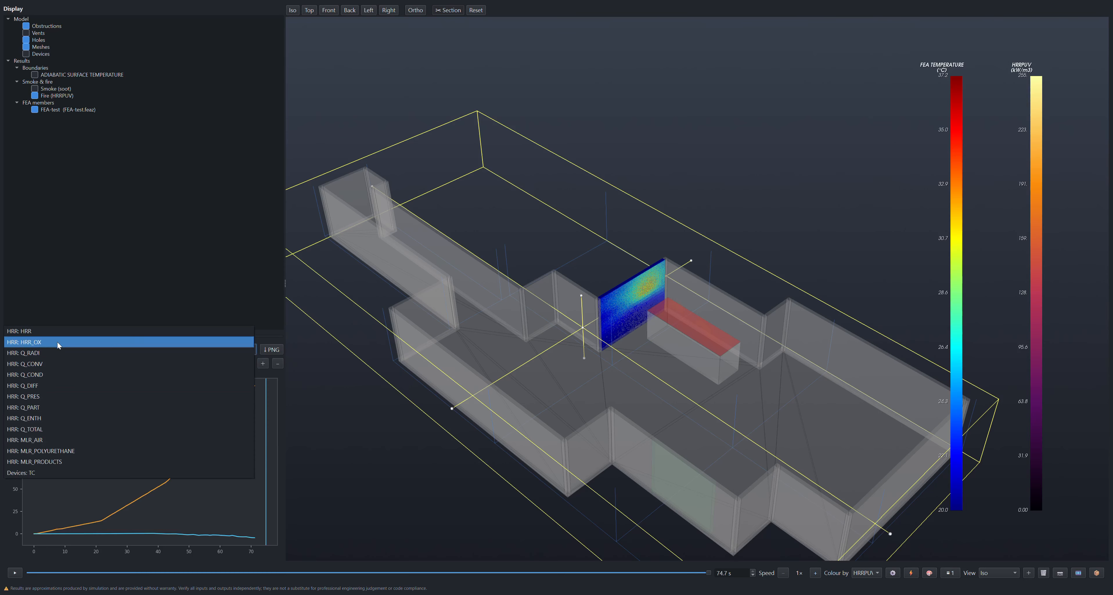
{"action": "left_click", "coordinate": [54, 353]}
{"action": "left_click", "coordinate": [263, 363]}
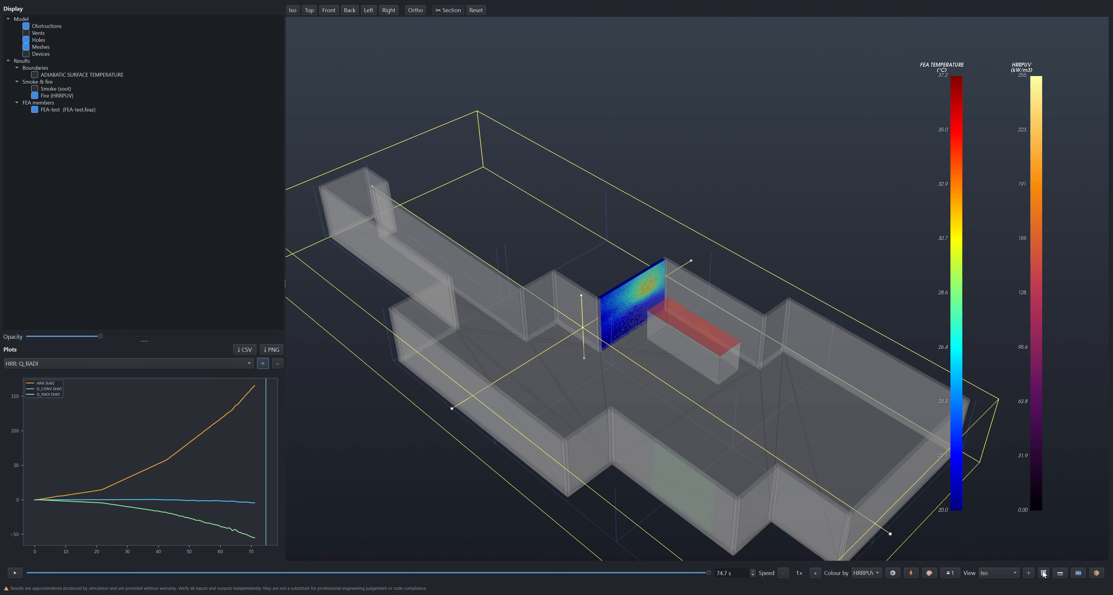
Start a results package export with title Demo, project Demo and Fireflow Studio as the preparer.
{"action": "left_click", "coordinate": [1097, 573]}
{"action": "left_click", "coordinate": [473, 309]}
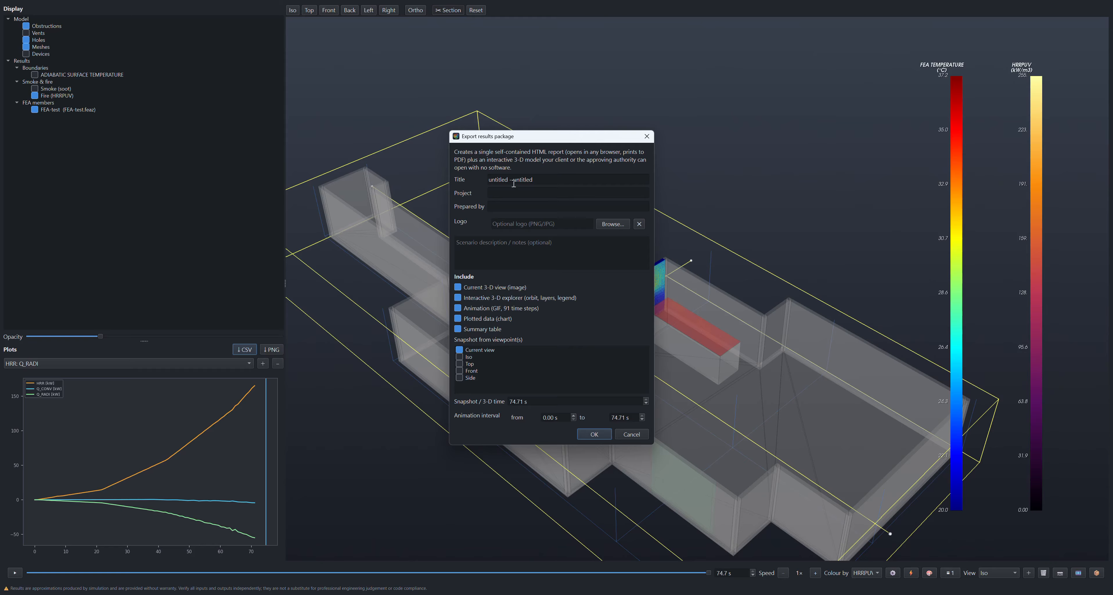
{"action": "left_click_drag", "start_coordinate": [551, 175], "coordinate": [459, 183]}
{"action": "type", "text": "Demo"}
{"action": "key", "text": "Tab"}
{"action": "type", "text": "Demo"}
{"action": "key", "text": "Tab"}
{"action": "type", "text": "Fireflow Studio"}
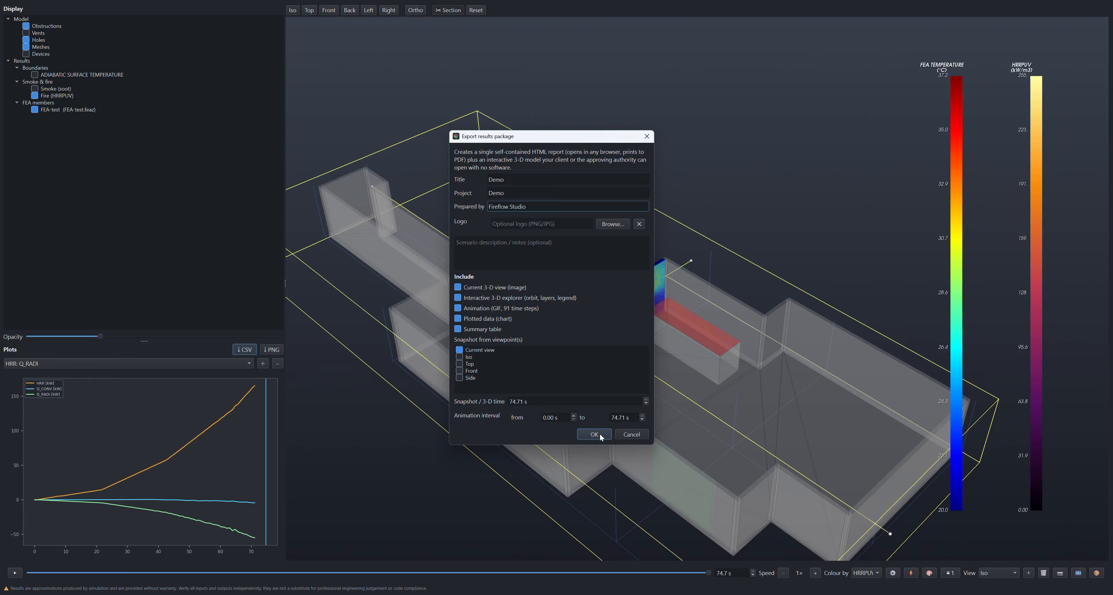
Add the FireFlow Studio logo image from the 7-Demo folder to the results package.
{"action": "left_click", "coordinate": [611, 228]}
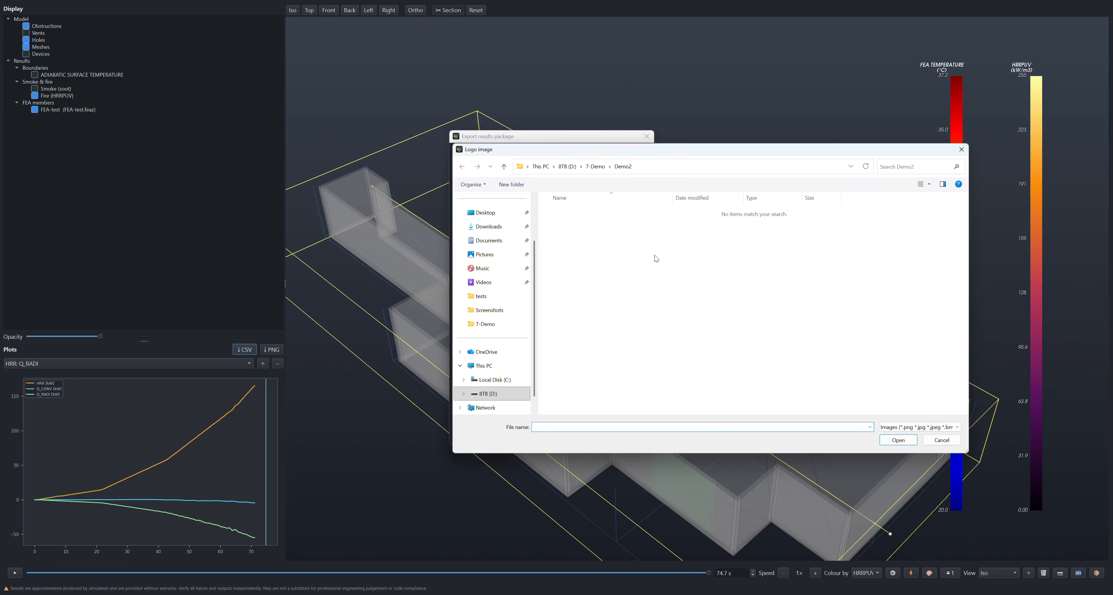
{"action": "left_click", "coordinate": [596, 167]}
{"action": "double_click", "coordinate": [803, 229]}
Export the results package into a new folder named Export3 inside D:/7-Demo.
{"action": "left_click", "coordinate": [596, 434]}
{"action": "left_click", "coordinate": [60, 40]}
{"action": "type", "text": "Export3"}
{"action": "key", "text": "Return"}
{"action": "left_click", "coordinate": [443, 298]}
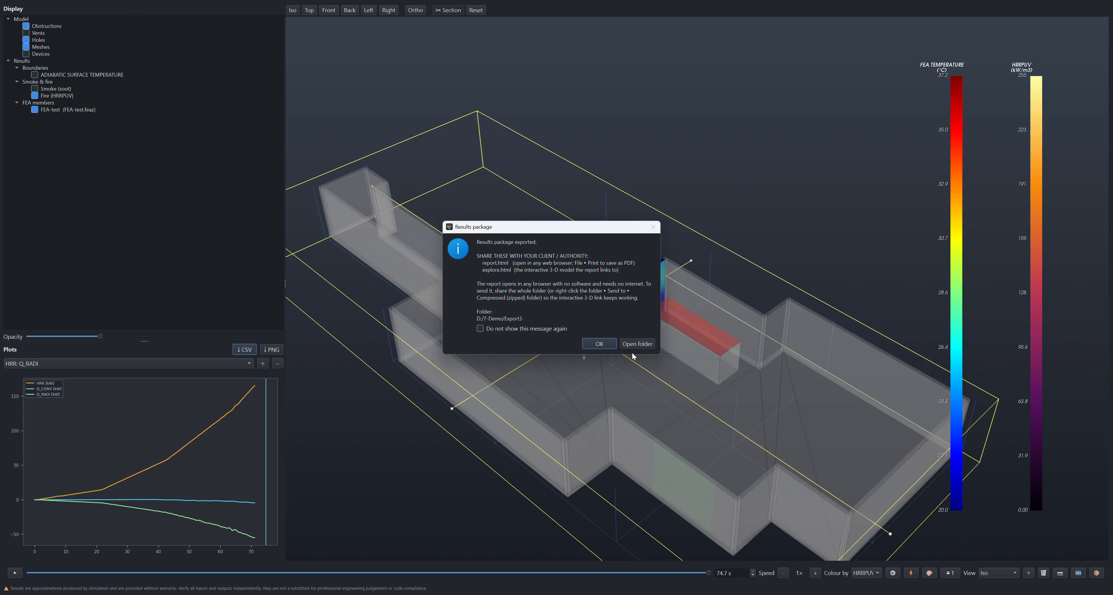
Open the exported report.html in the browser and review its results view, plotted data, time development animation and summary.
{"action": "left_click", "coordinate": [600, 344]}
{"action": "left_click", "coordinate": [607, 345]}
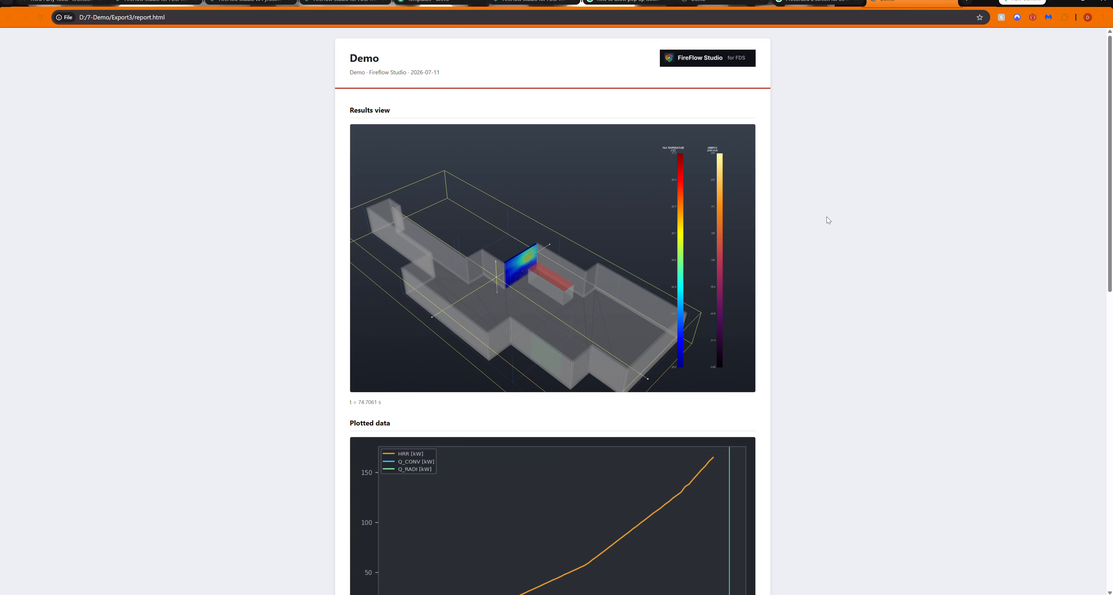
{"action": "scroll", "coordinate": [823, 215], "scroll_direction": "down", "scroll_amount": 3}
{"action": "scroll", "coordinate": [586, 233], "scroll_direction": "up", "scroll_amount": 3}
{"action": "scroll", "coordinate": [584, 260], "scroll_direction": "down", "scroll_amount": 4}
{"action": "scroll", "coordinate": [572, 261], "scroll_direction": "down", "scroll_amount": 4}
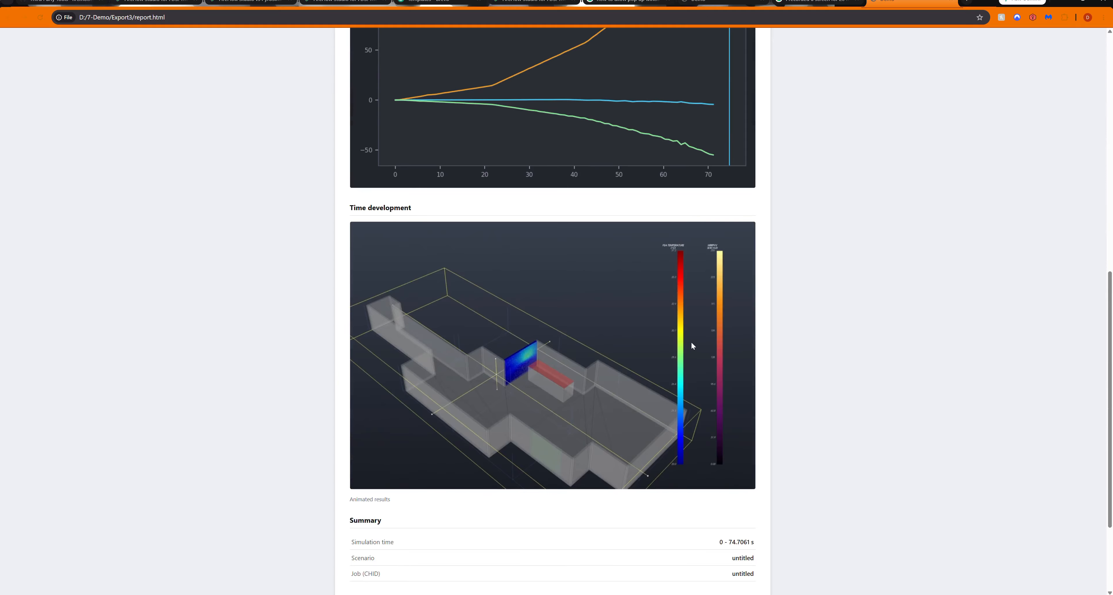
{"action": "scroll", "coordinate": [689, 332], "scroll_direction": "down", "scroll_amount": 4}
Open the report's interactive 3-D explorer and examine the FEA-test wall and the fire over the couch from several angles.
{"action": "left_click", "coordinate": [419, 510]}
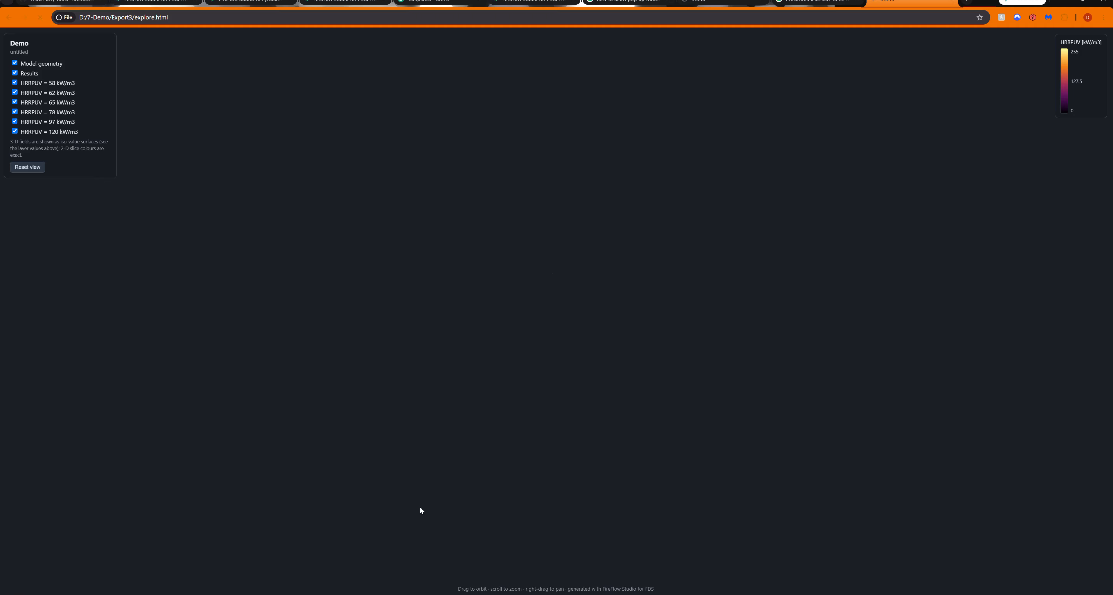
{"action": "mouse_move", "coordinate": [566, 507]}
{"action": "left_mouse_down"}
{"action": "mouse_move", "coordinate": [519, 532]}
{"action": "mouse_move", "coordinate": [585, 507]}
{"action": "left_mouse_up"}
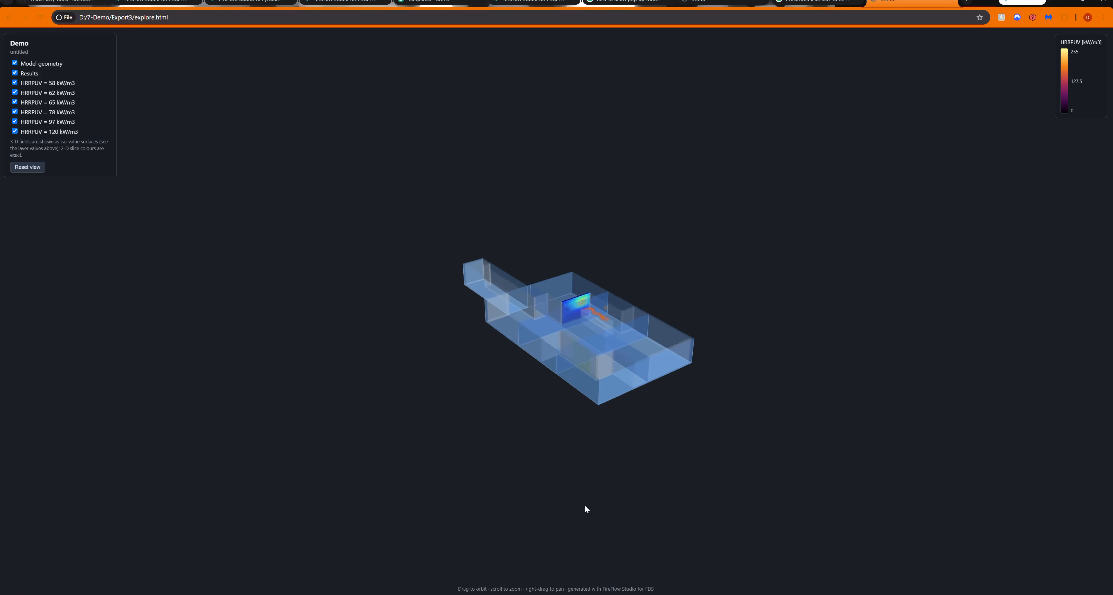
{"action": "scroll", "coordinate": [605, 316], "scroll_direction": "up", "scroll_amount": 10}
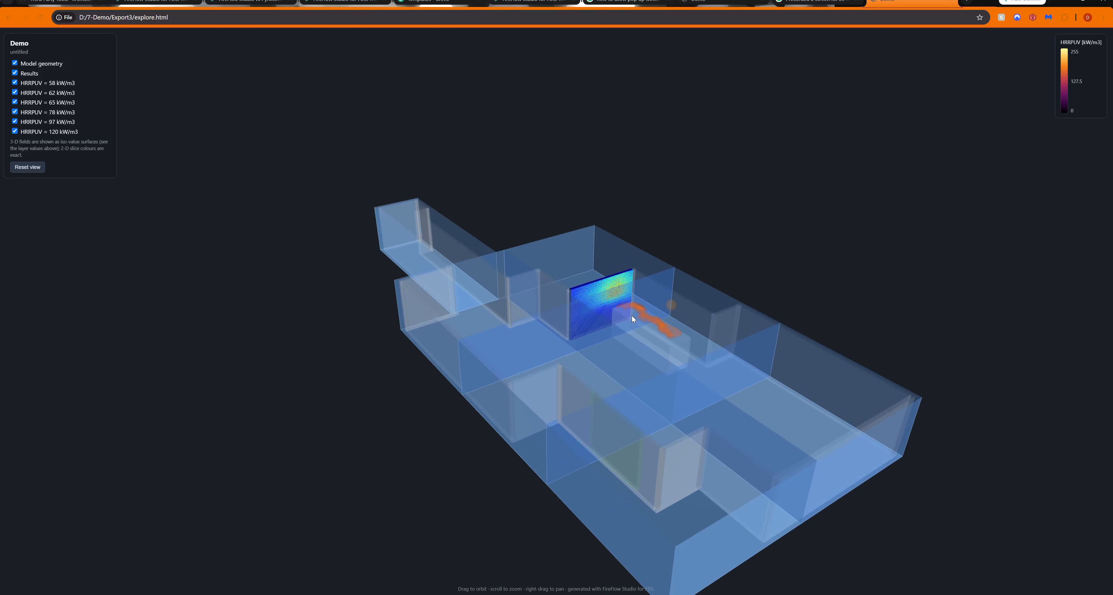
{"action": "left_click_drag", "start_coordinate": [610, 388], "coordinate": [503, 478]}
{"action": "mouse_move", "coordinate": [546, 467]}
{"action": "left_mouse_down"}
{"action": "mouse_move", "coordinate": [501, 422]}
{"action": "mouse_move", "coordinate": [490, 380]}
{"action": "mouse_move", "coordinate": [551, 413]}
{"action": "mouse_move", "coordinate": [512, 423]}
{"action": "mouse_move", "coordinate": [566, 401]}
{"action": "mouse_move", "coordinate": [575, 430]}
{"action": "mouse_move", "coordinate": [546, 445]}
{"action": "mouse_move", "coordinate": [481, 437]}
{"action": "mouse_move", "coordinate": [504, 424]}
{"action": "mouse_move", "coordinate": [564, 425]}
{"action": "mouse_move", "coordinate": [535, 415]}
{"action": "mouse_move", "coordinate": [553, 389]}
{"action": "mouse_move", "coordinate": [527, 352]}
{"action": "mouse_move", "coordinate": [552, 447]}
{"action": "left_mouse_up"}
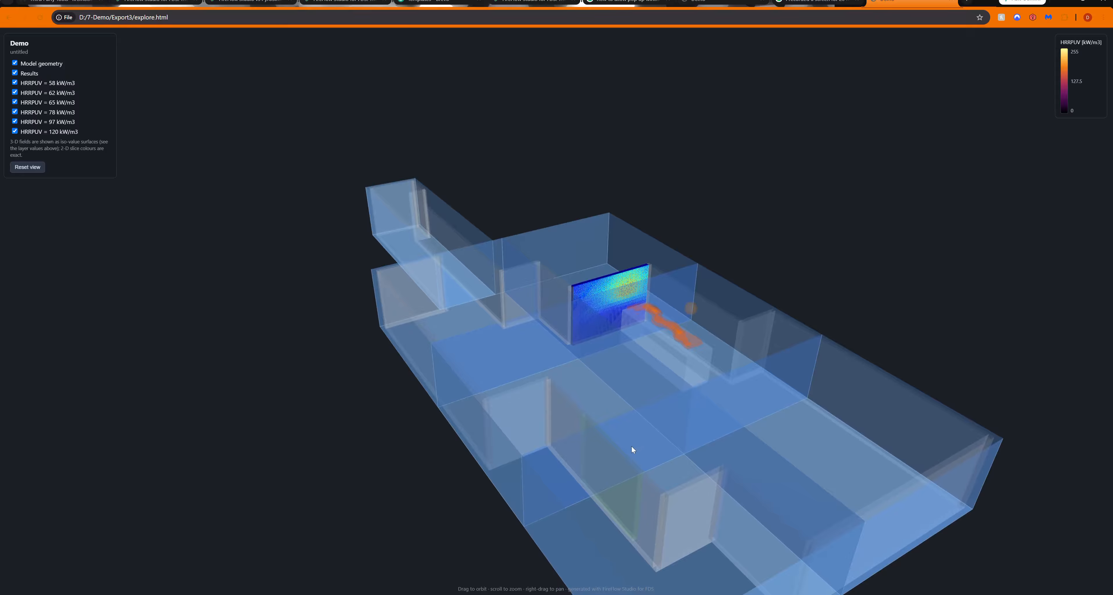
{"action": "left_click_drag", "start_coordinate": [615, 475], "coordinate": [600, 436]}
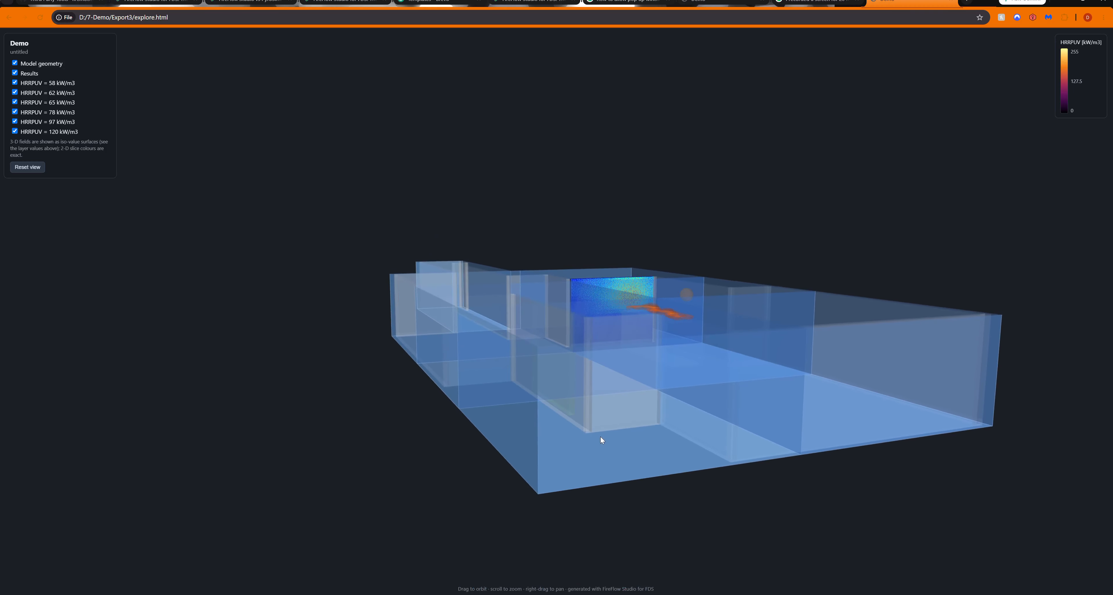
{"action": "left_click_drag", "start_coordinate": [601, 437], "coordinate": [601, 459]}
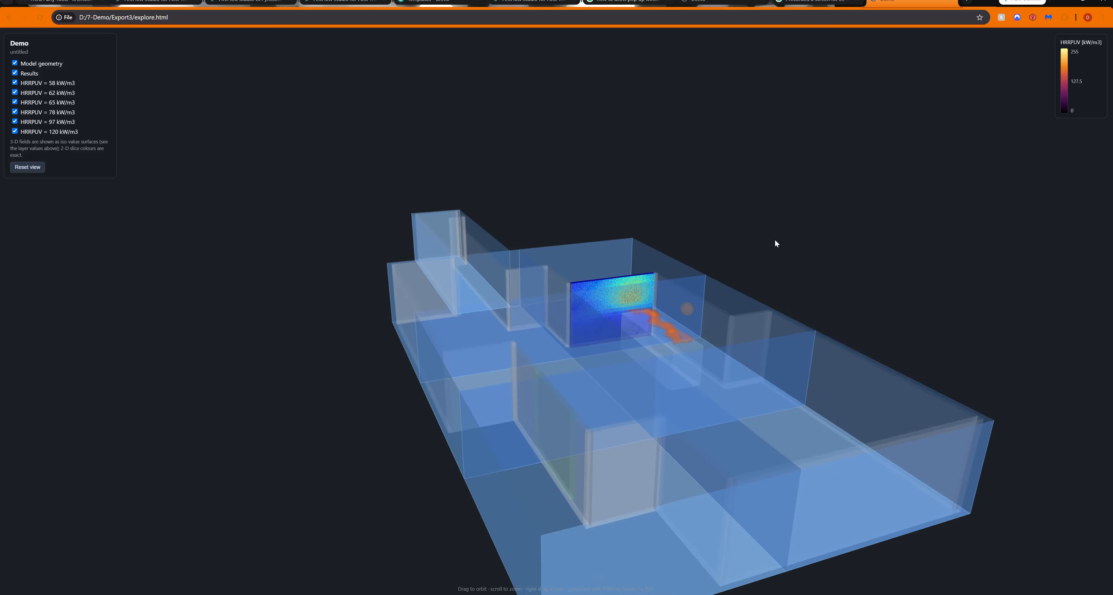
{"action": "left_click_drag", "start_coordinate": [744, 414], "coordinate": [744, 405]}
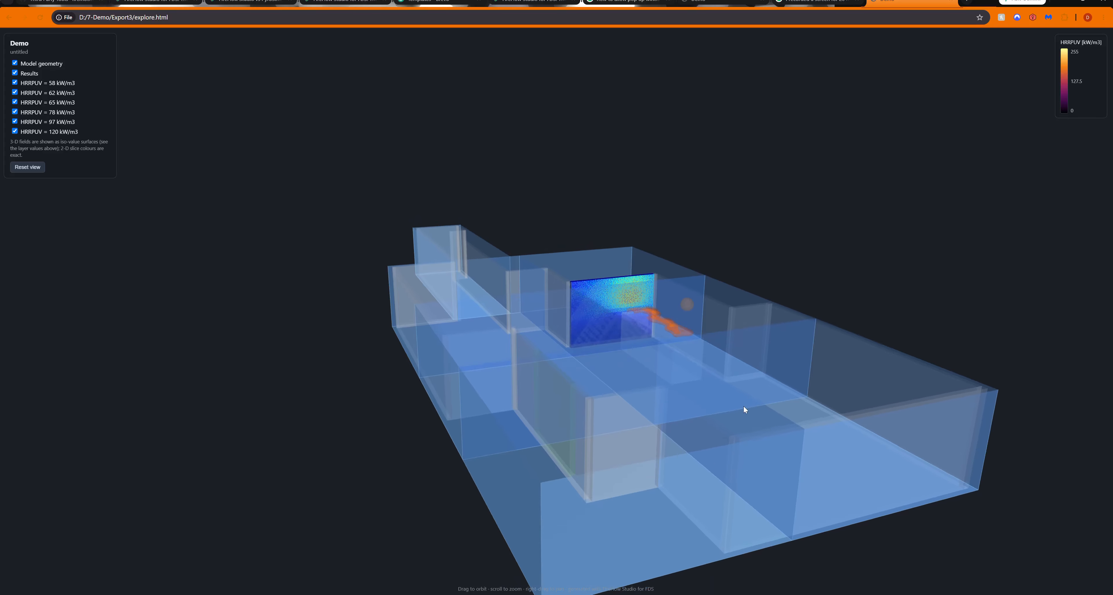